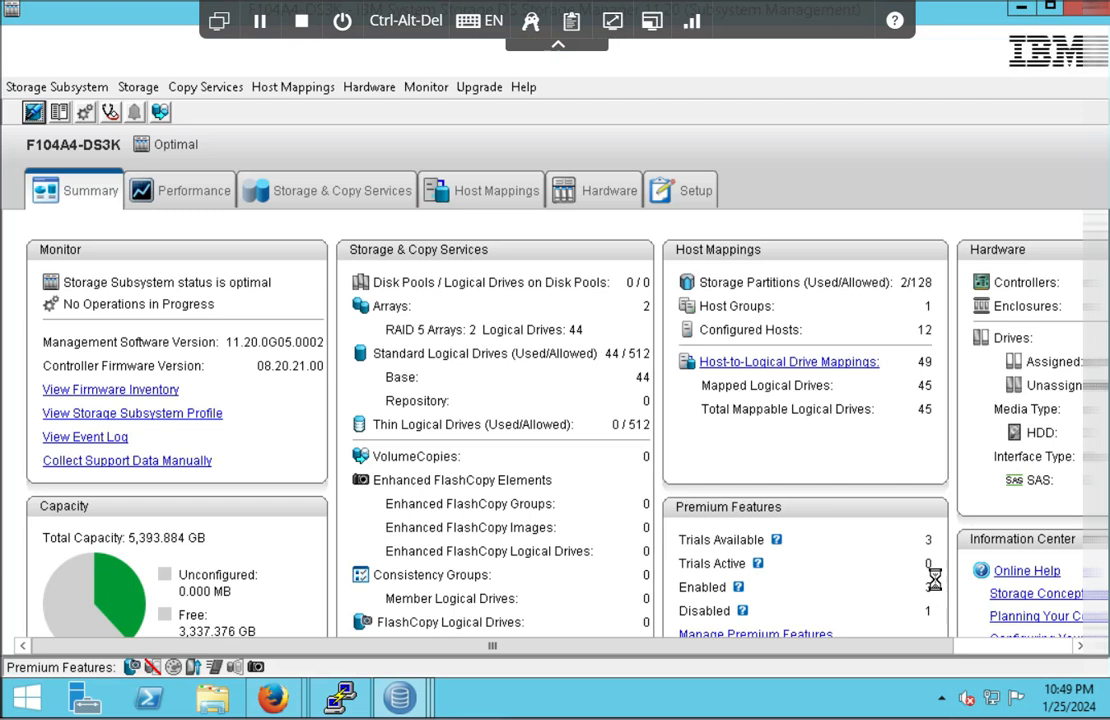
- Enter the storage subsystem password and decline synchronizing the controller clocks
{"action": "left_click", "coordinate": [370, 399]}
{"action": "key", "text": "ctrl+v"}
{"action": "left_click", "coordinate": [515, 473]}
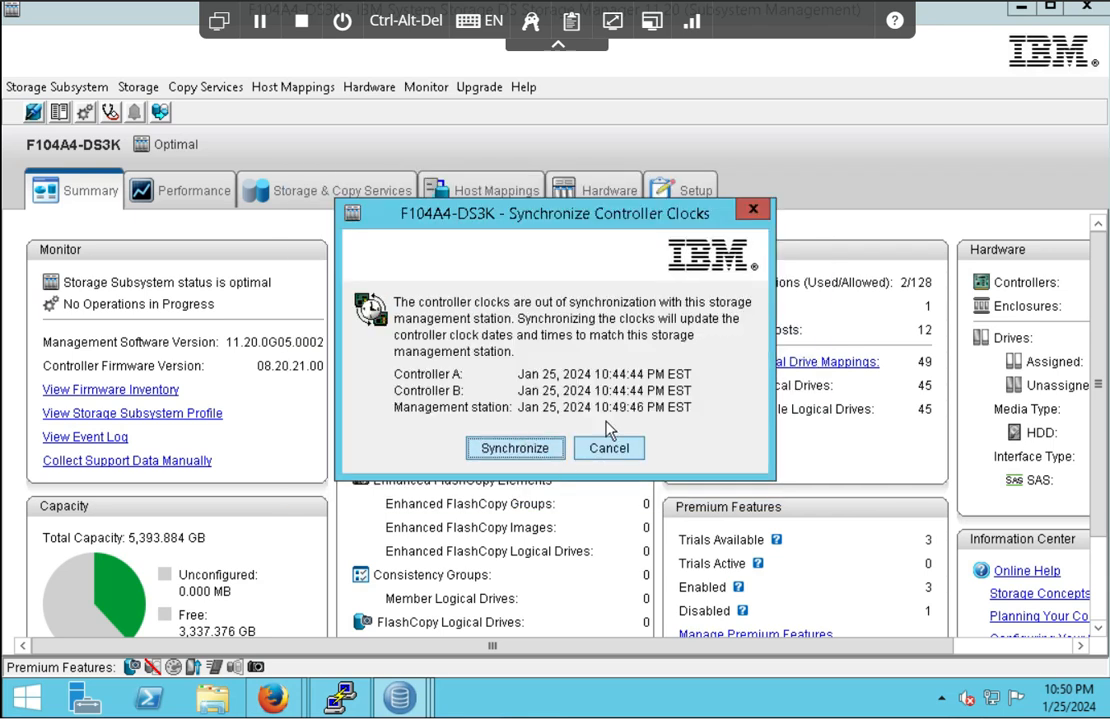
{"action": "left_click", "coordinate": [600, 450]}
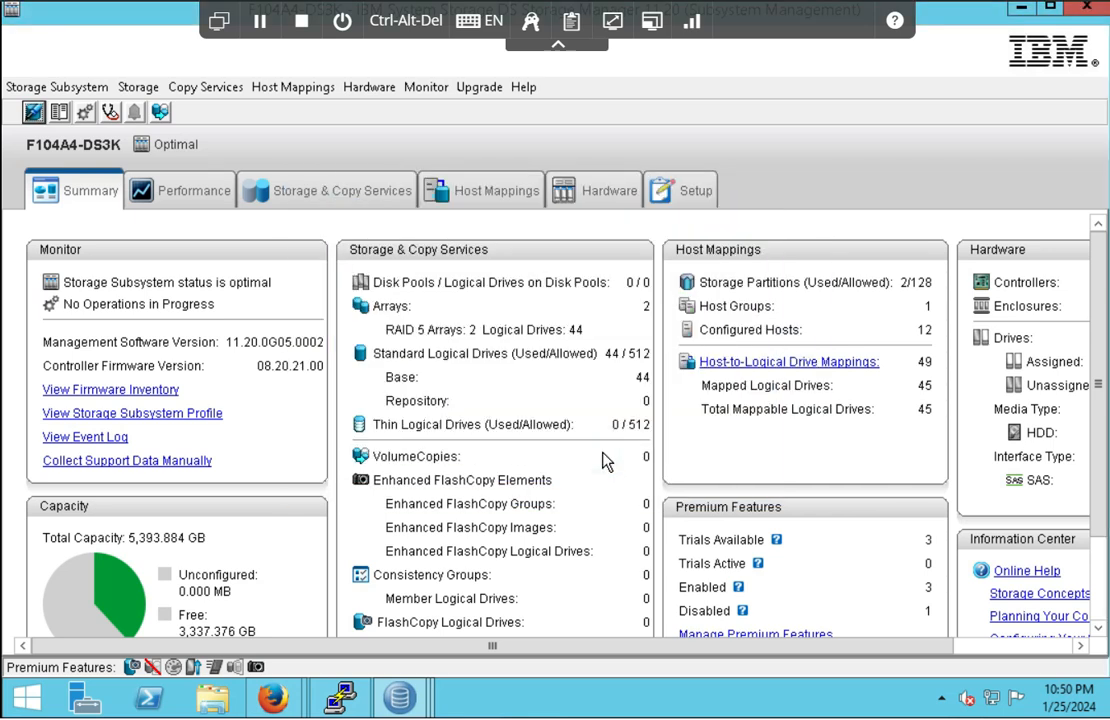
- Open the storage subsystem profile and check the number of controllers in its hardware section
{"action": "left_click", "coordinate": [199, 414]}
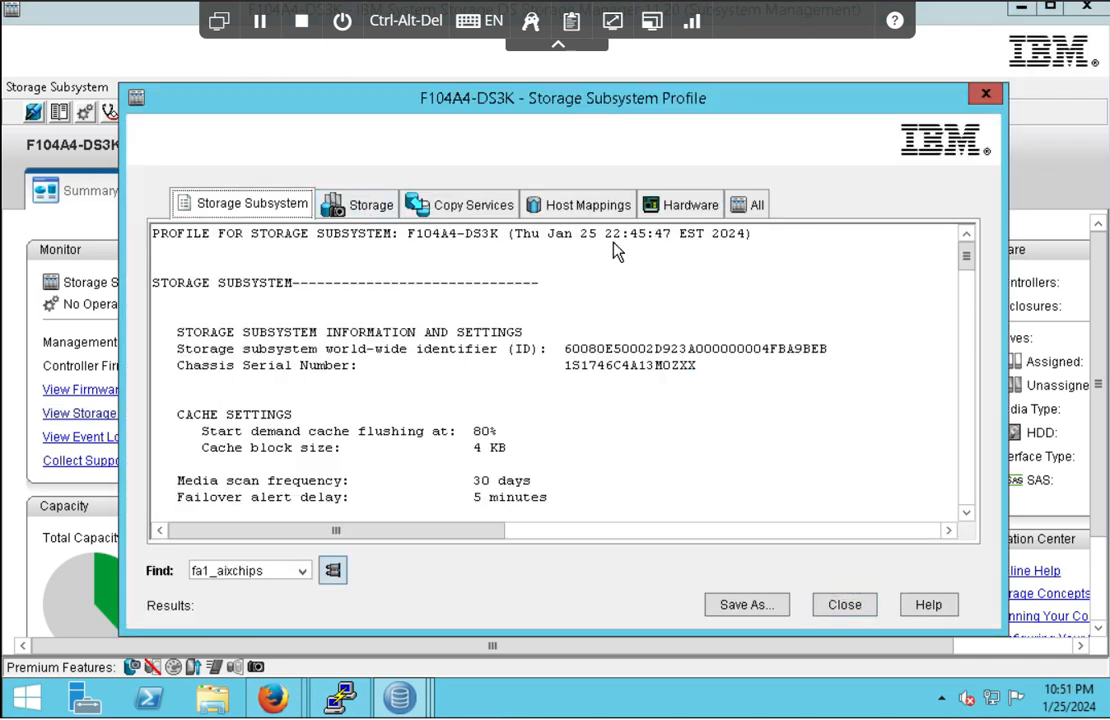
{"action": "left_click", "coordinate": [688, 208]}
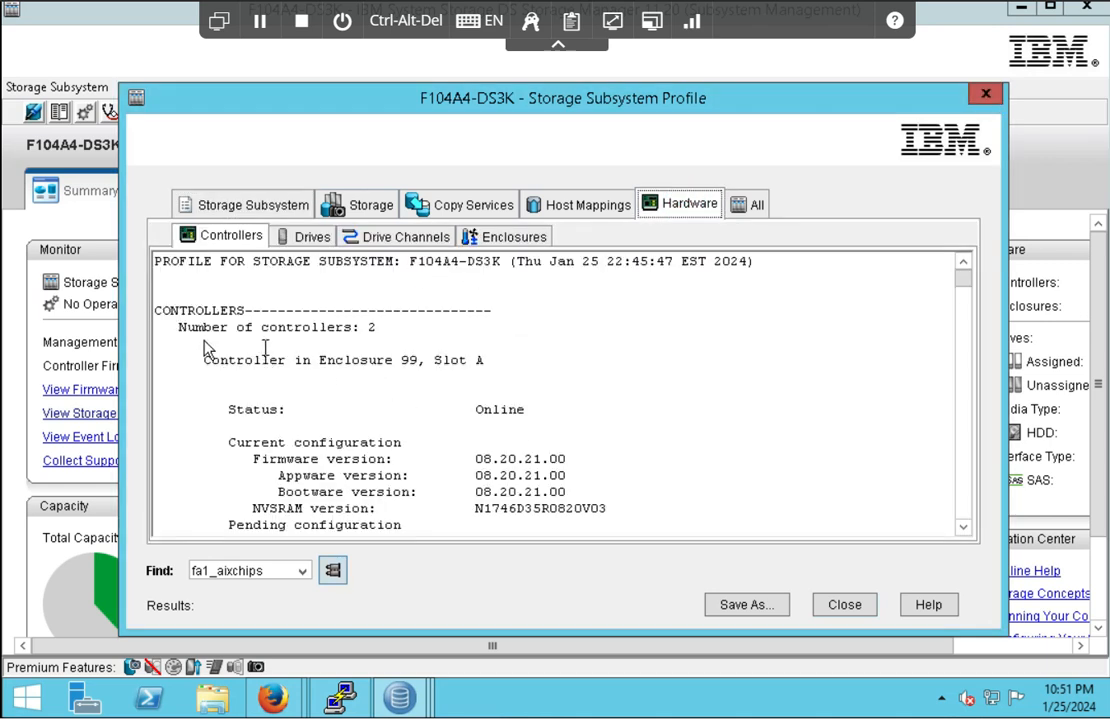
{"action": "left_click_drag", "start_coordinate": [186, 327], "coordinate": [370, 330]}
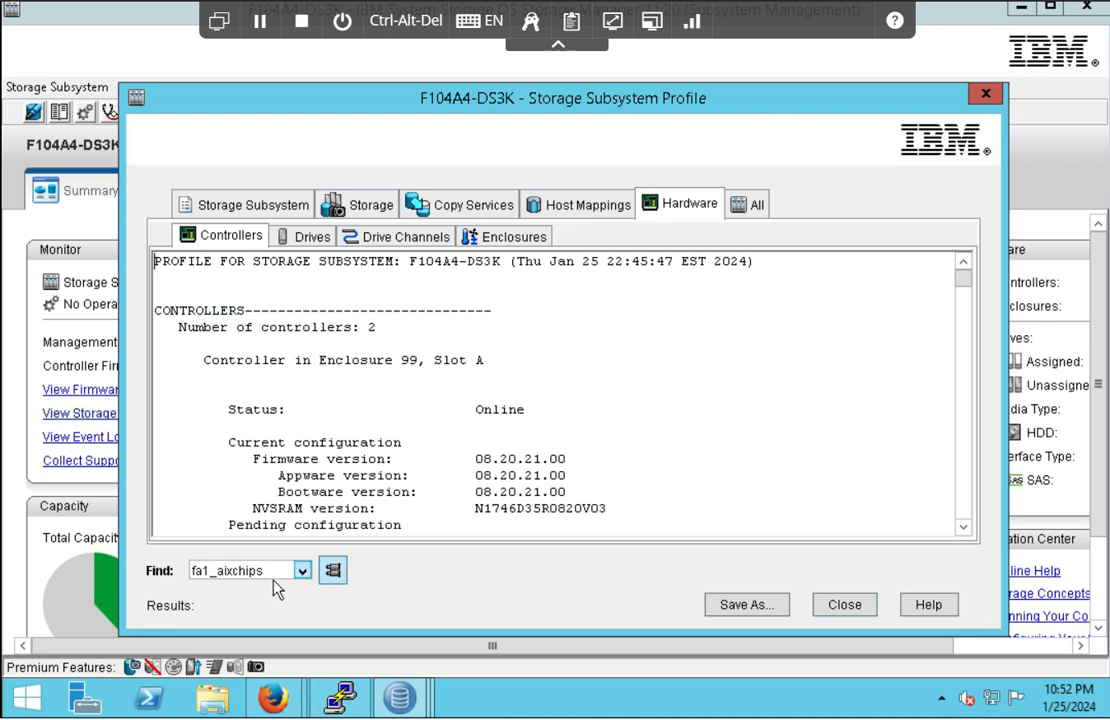
- Search the controller profile for "product id" and highlight the first controller's product ID value
{"action": "double_click", "coordinate": [272, 578]}
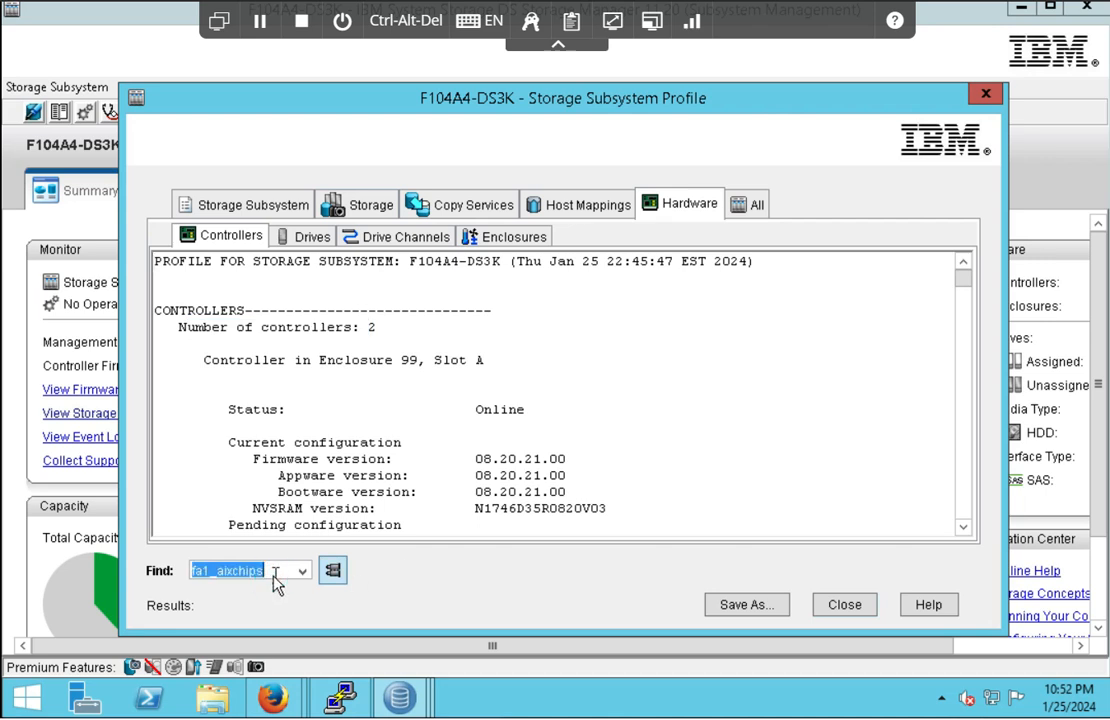
{"action": "type", "text": "Product ID"}
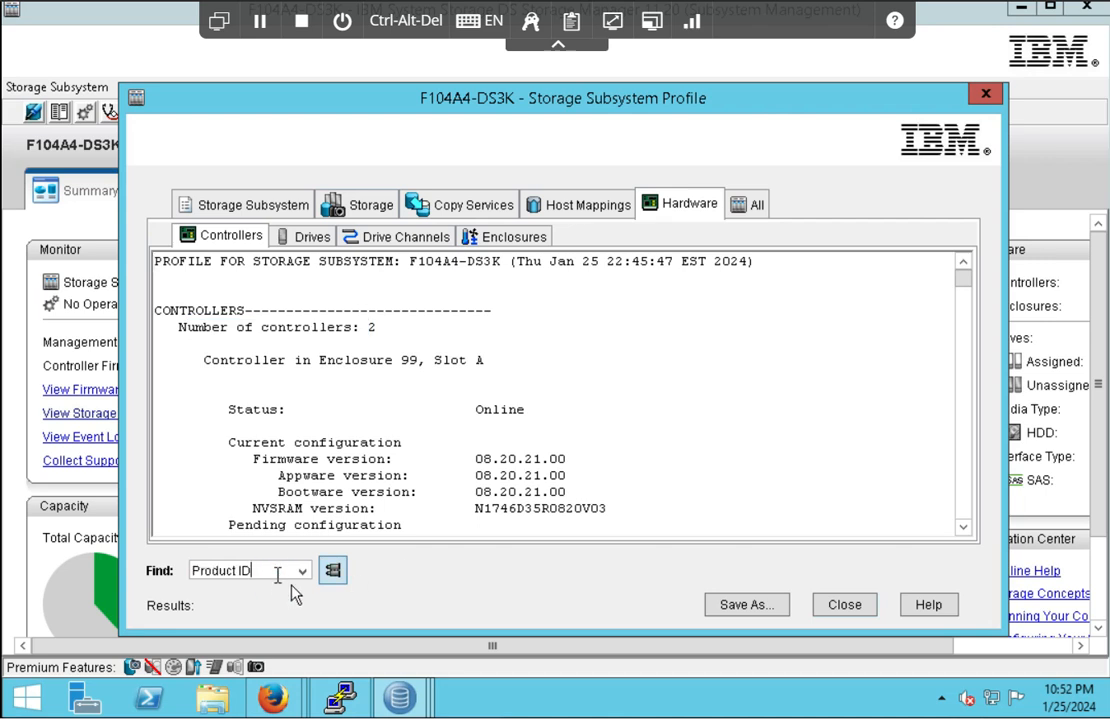
{"action": "left_click", "coordinate": [333, 572]}
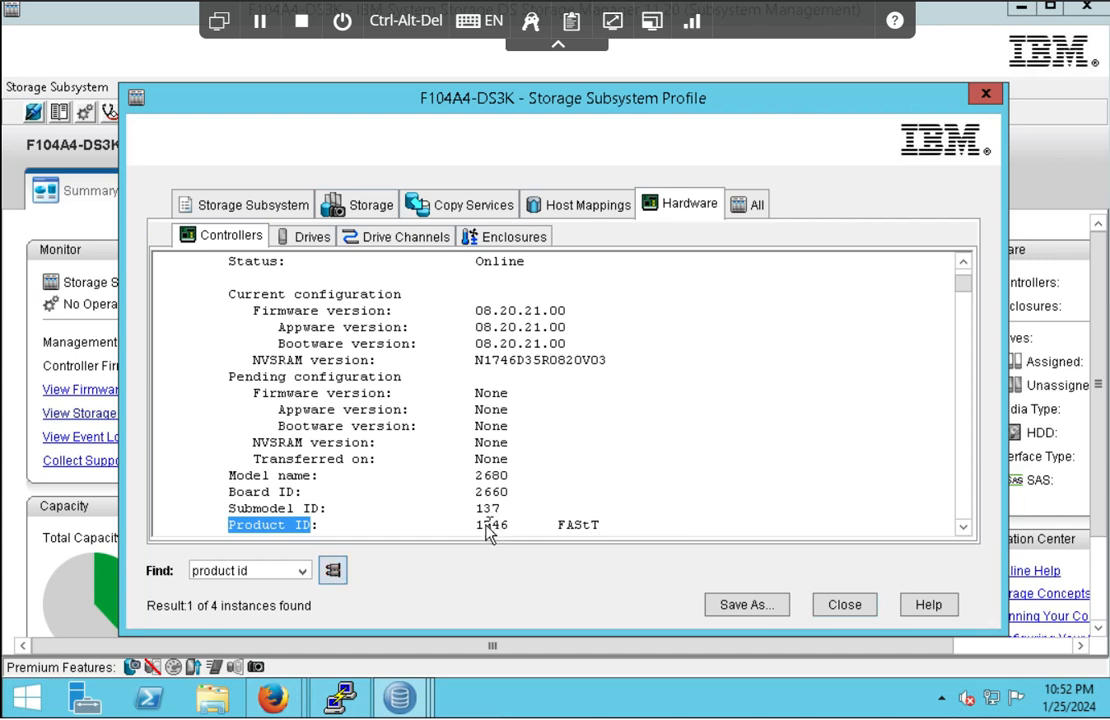
{"action": "left_click_drag", "start_coordinate": [476, 525], "coordinate": [606, 527]}
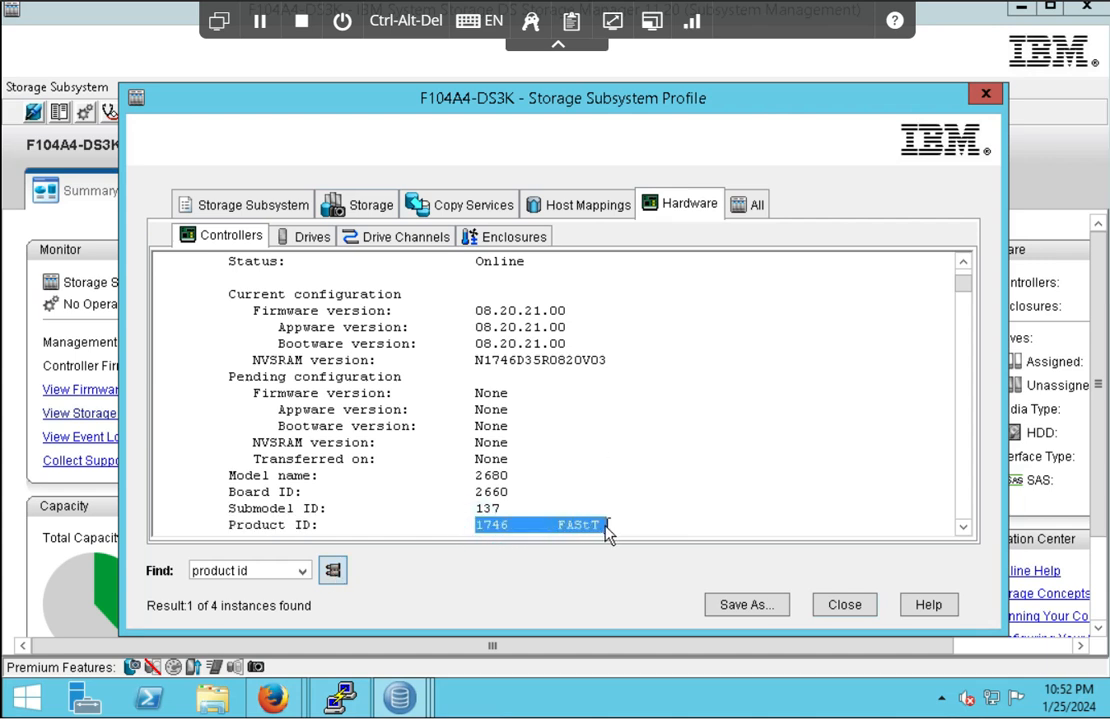
- Search the controller profile for "world-wide node" and check the Fibre host port's data rates and node identifier
{"action": "left_click", "coordinate": [262, 572]}
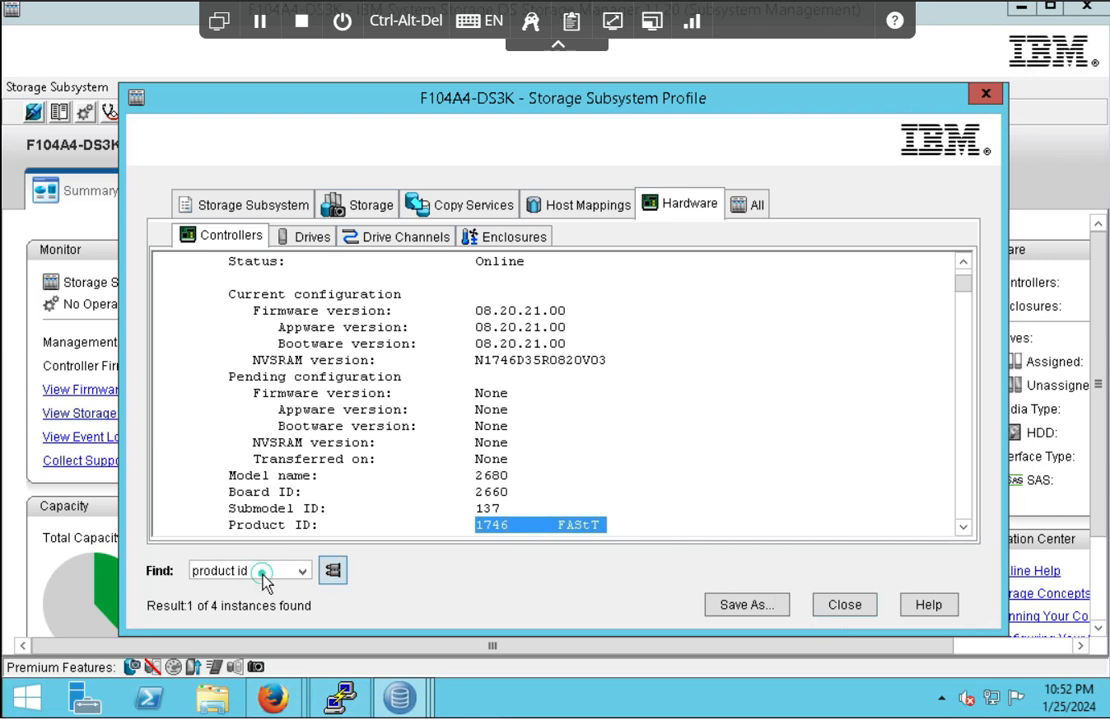
{"action": "type", "text": "world-wide node"}
{"action": "left_click", "coordinate": [333, 572]}
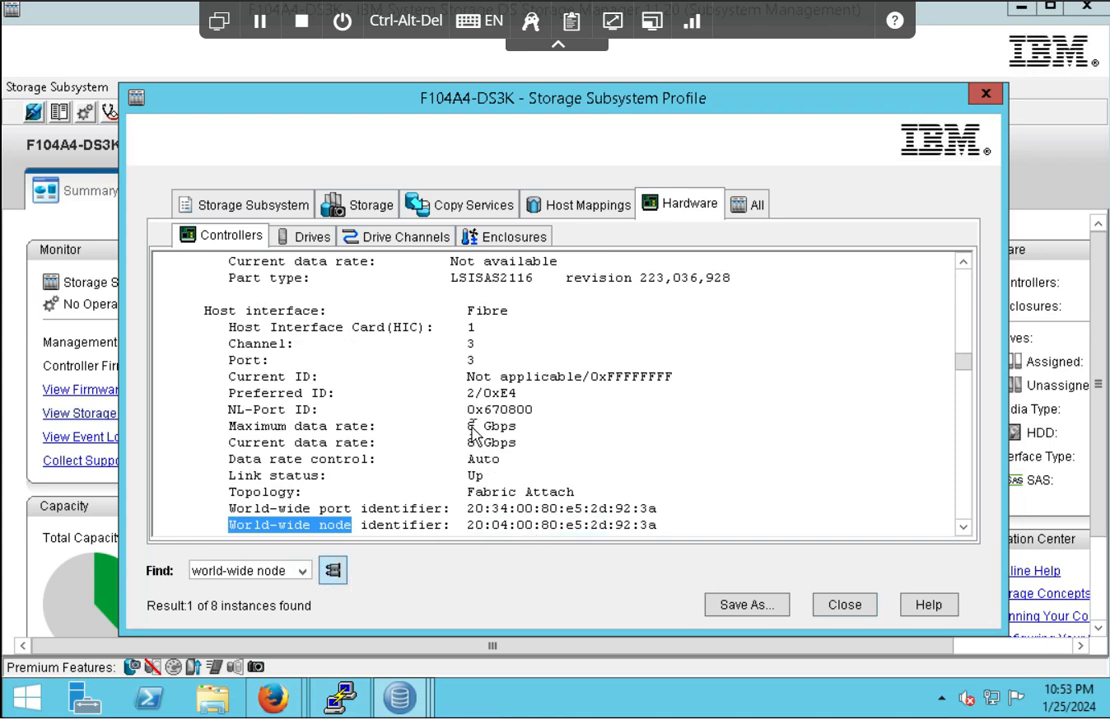
{"action": "left_click_drag", "start_coordinate": [467, 427], "coordinate": [510, 448]}
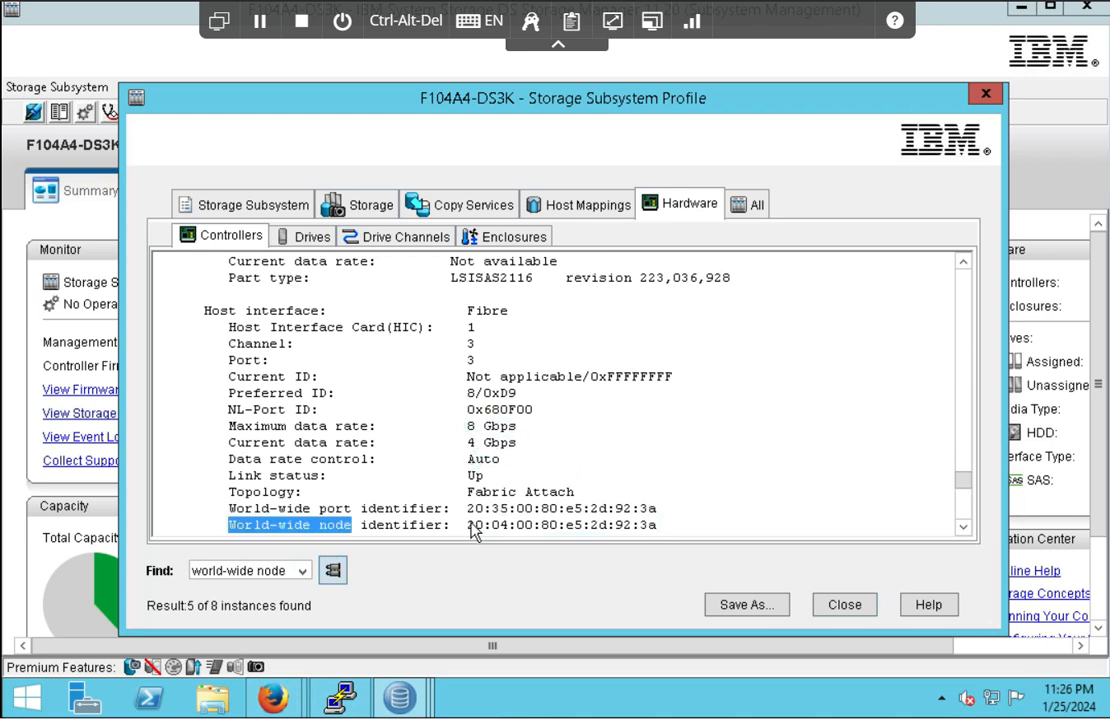
{"action": "left_click_drag", "start_coordinate": [467, 525], "coordinate": [465, 311]}
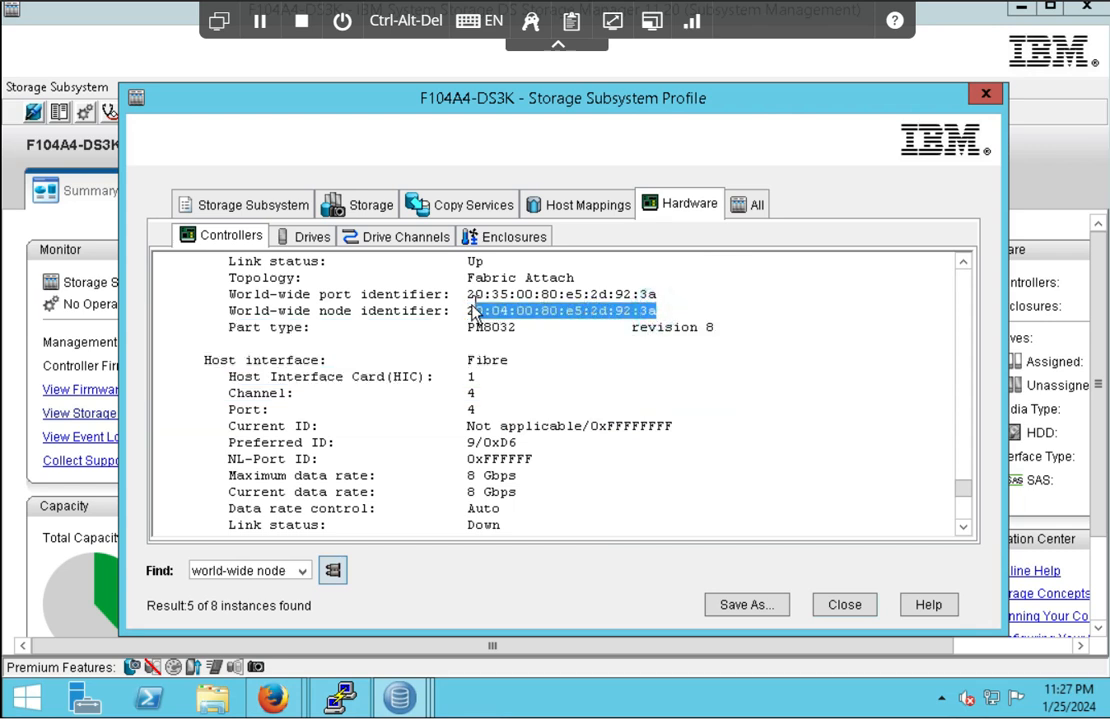
- Step through the further "world-wide node" matches to compare the node identifiers of the controllers' host ports
{"action": "left_click", "coordinate": [330, 578]}
{"action": "left_click", "coordinate": [331, 572]}
{"action": "left_click", "coordinate": [331, 572]}
{"action": "left_click", "coordinate": [331, 572]}
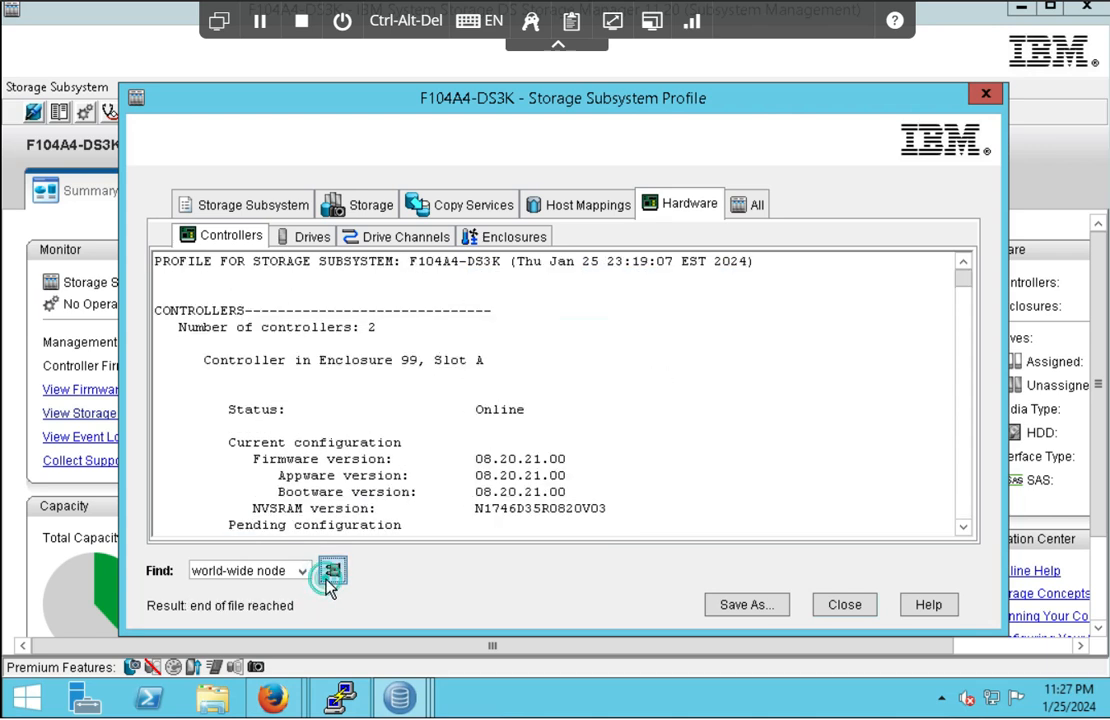
{"action": "left_click", "coordinate": [332, 572]}
{"action": "left_click", "coordinate": [332, 572]}
{"action": "left_click", "coordinate": [332, 572]}
{"action": "left_click", "coordinate": [332, 572]}
{"action": "left_click", "coordinate": [332, 572]}
{"action": "left_click", "coordinate": [332, 572]}
{"action": "left_click", "coordinate": [332, 572]}
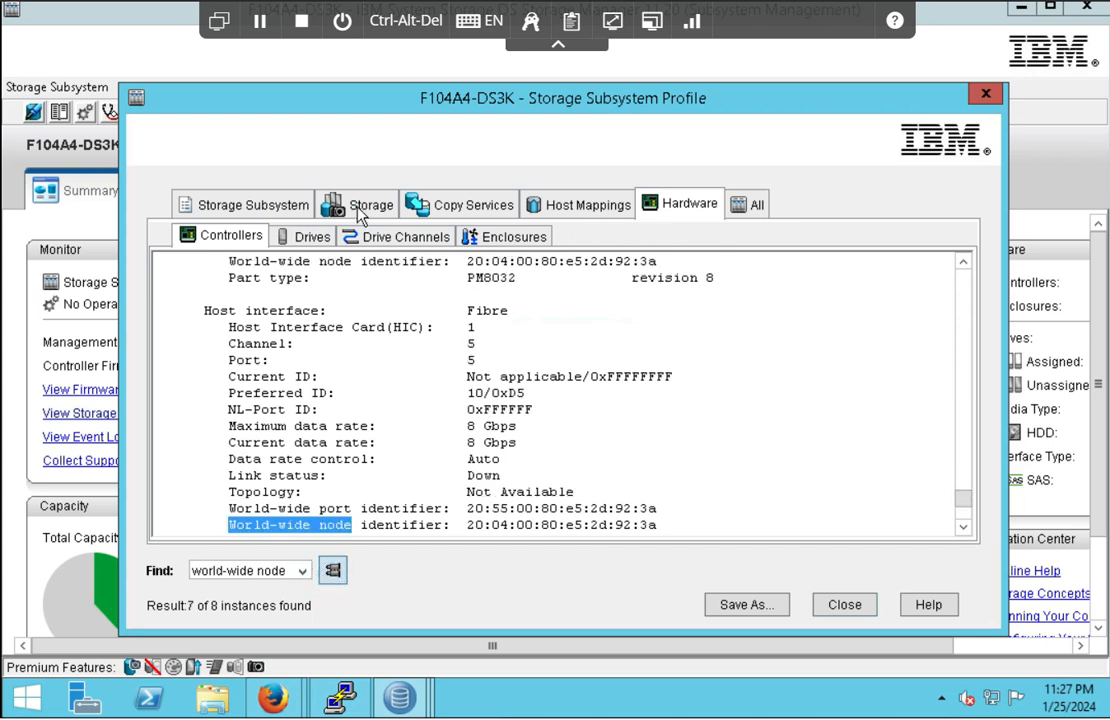
- Review the arrays summary in the profile's storage section, including total arrays and both array names, and close the profile
{"action": "left_click", "coordinate": [359, 210]}
{"action": "left_click", "coordinate": [300, 238]}
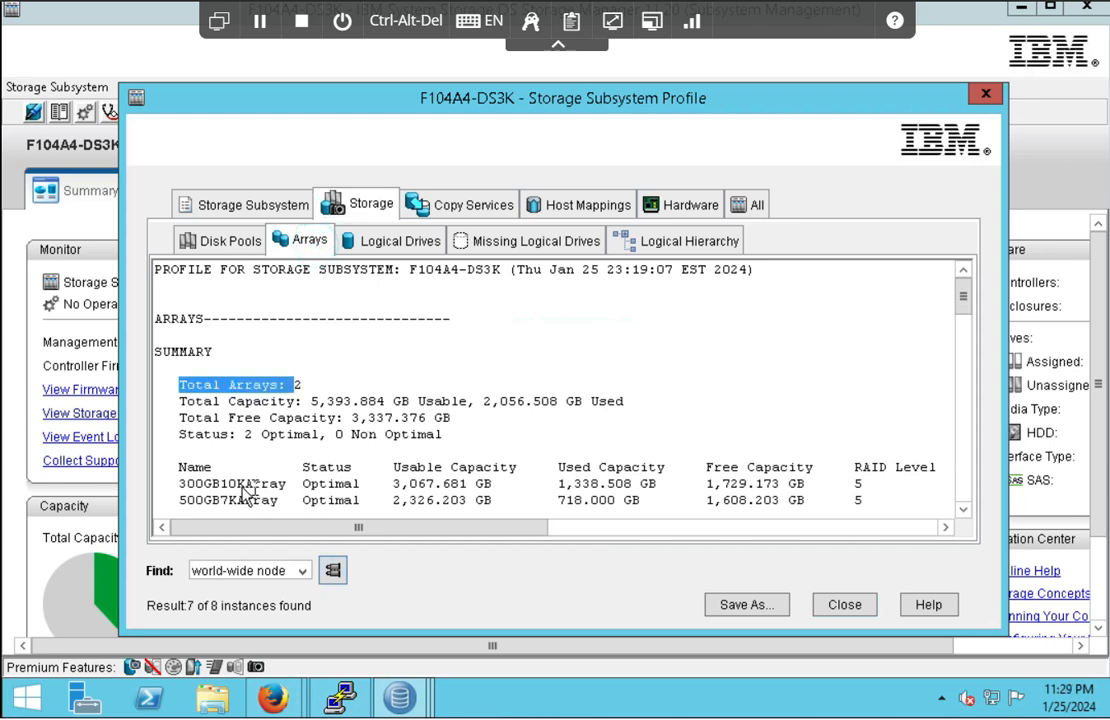
{"action": "double_click", "coordinate": [243, 484]}
{"action": "double_click", "coordinate": [258, 499]}
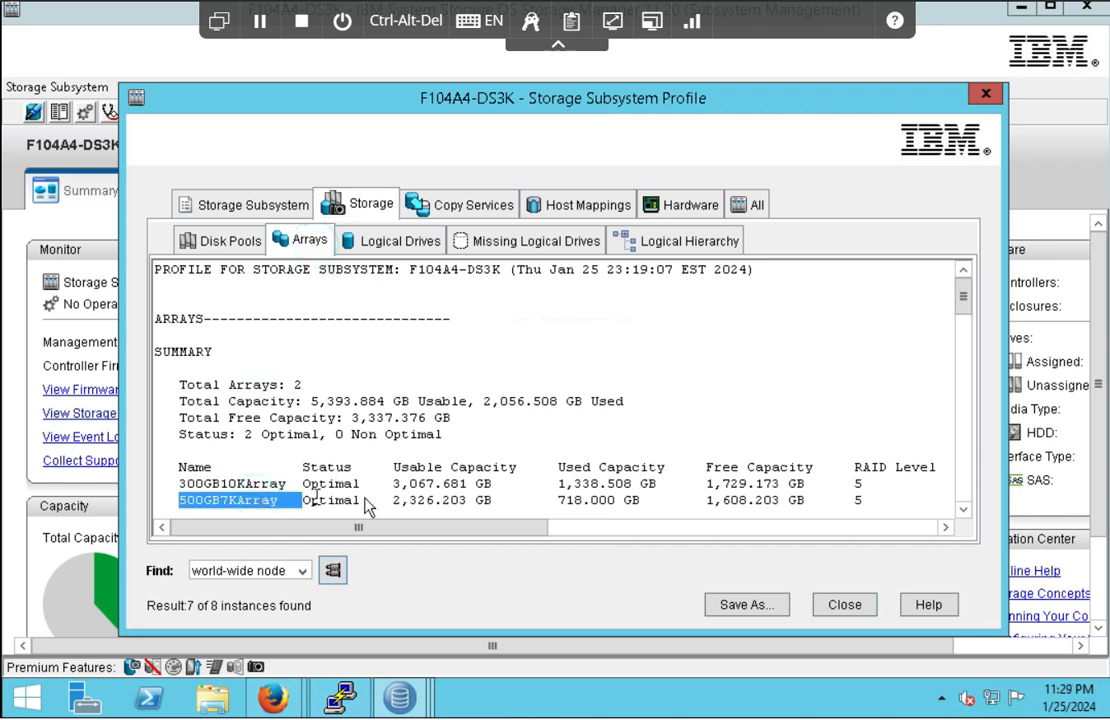
{"action": "scroll", "coordinate": [482, 497], "scroll_direction": "down", "scroll_amount": 4}
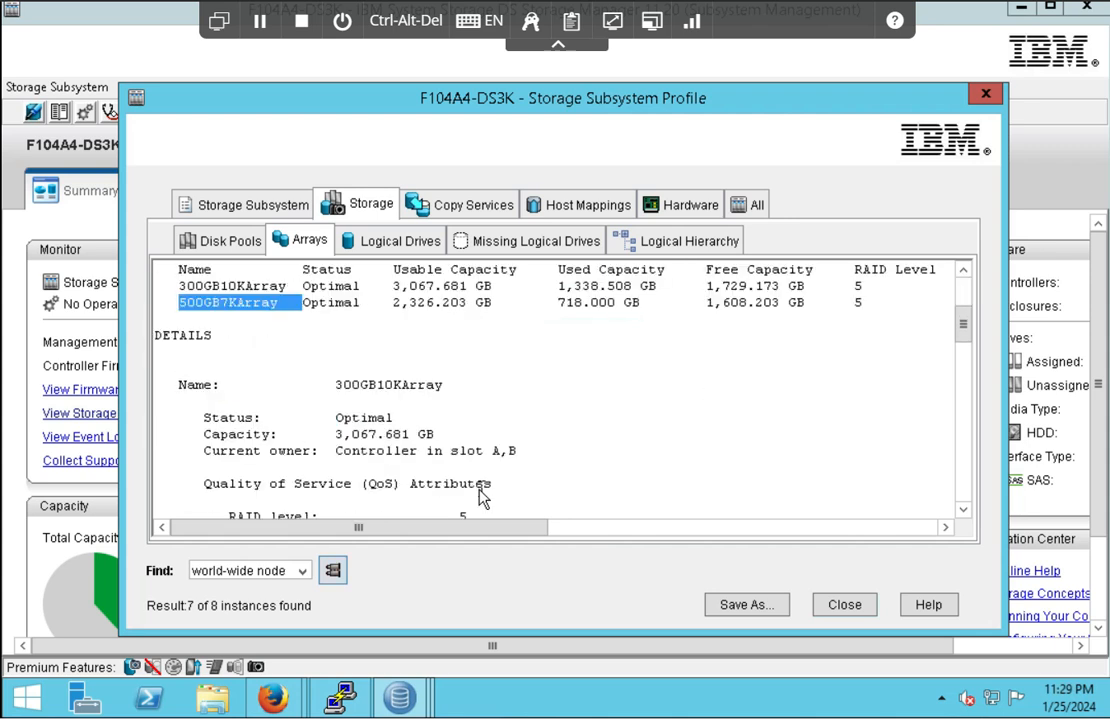
{"action": "scroll", "coordinate": [482, 497], "scroll_direction": "up", "scroll_amount": 4}
{"action": "left_click_drag", "start_coordinate": [302, 385], "coordinate": [183, 388]}
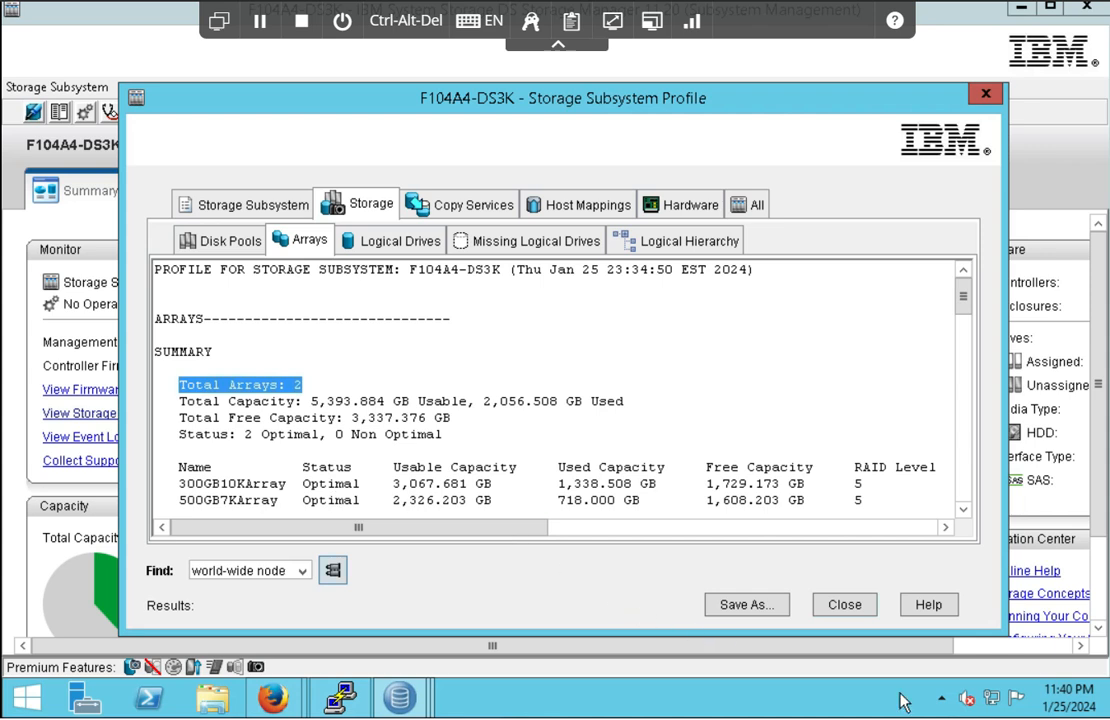
{"action": "left_click", "coordinate": [862, 611]}
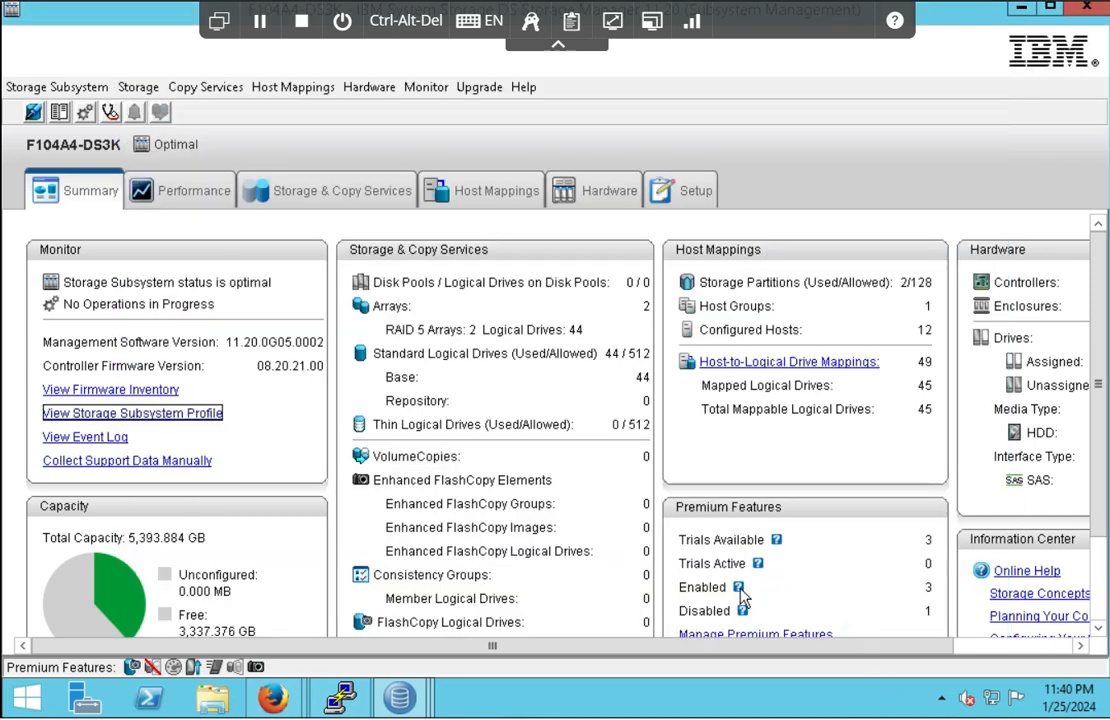
- Display the host mappings of the whole storage subsystem, followed by those of host group V9KASET
{"action": "left_click", "coordinate": [472, 196]}
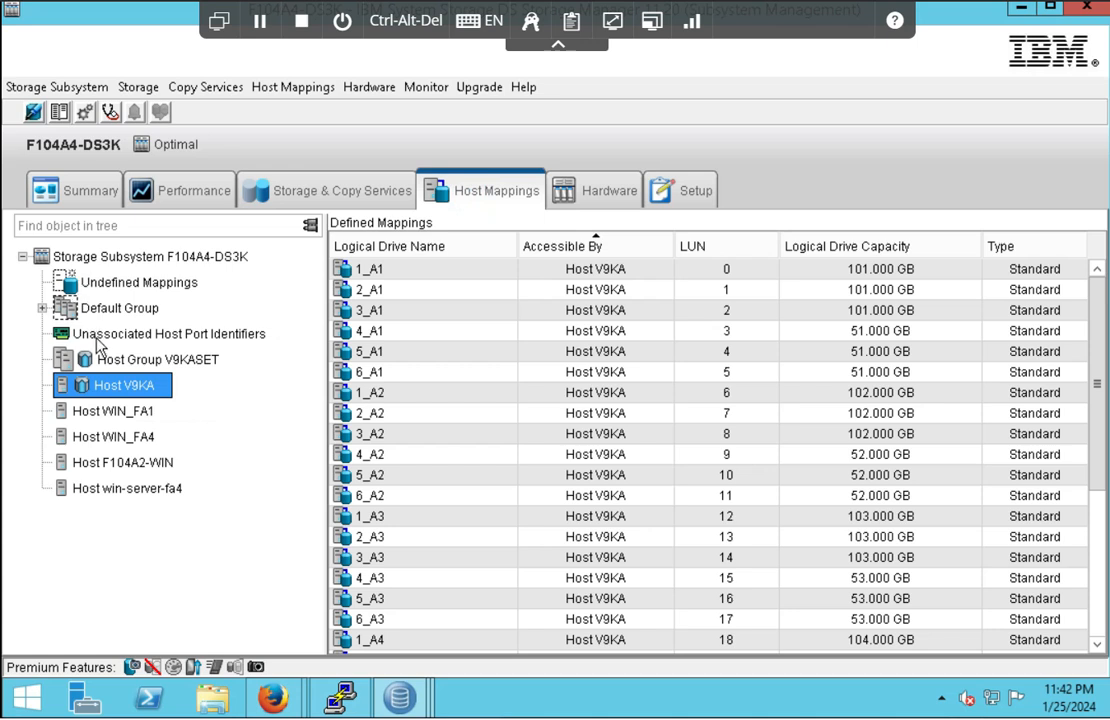
{"action": "left_click", "coordinate": [203, 259]}
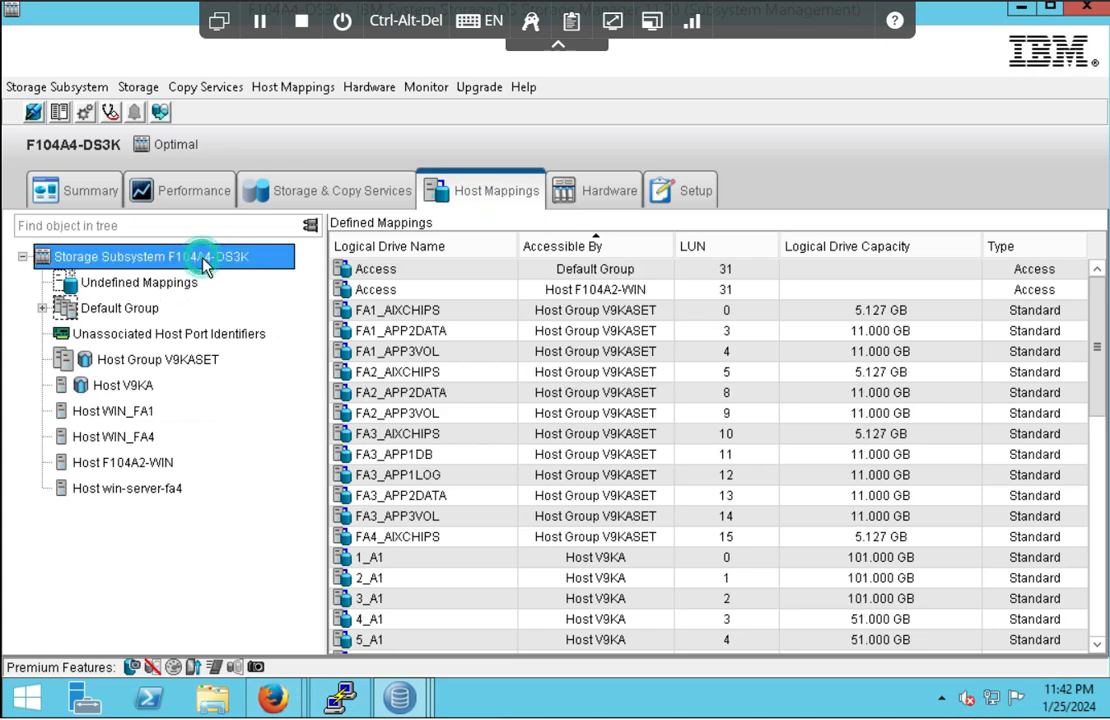
{"action": "left_click", "coordinate": [181, 365]}
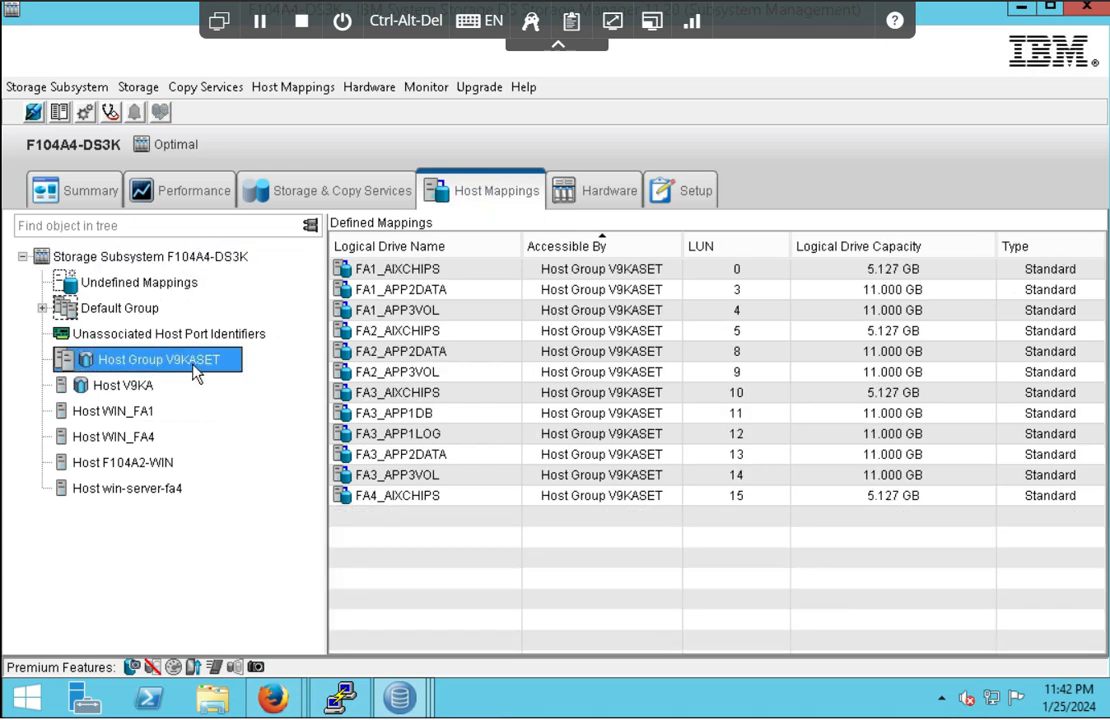
- View the properties of host V9KA, check its host type and port identifiers, and close them
{"action": "left_click", "coordinate": [133, 390]}
{"action": "right_click", "coordinate": [133, 390]}
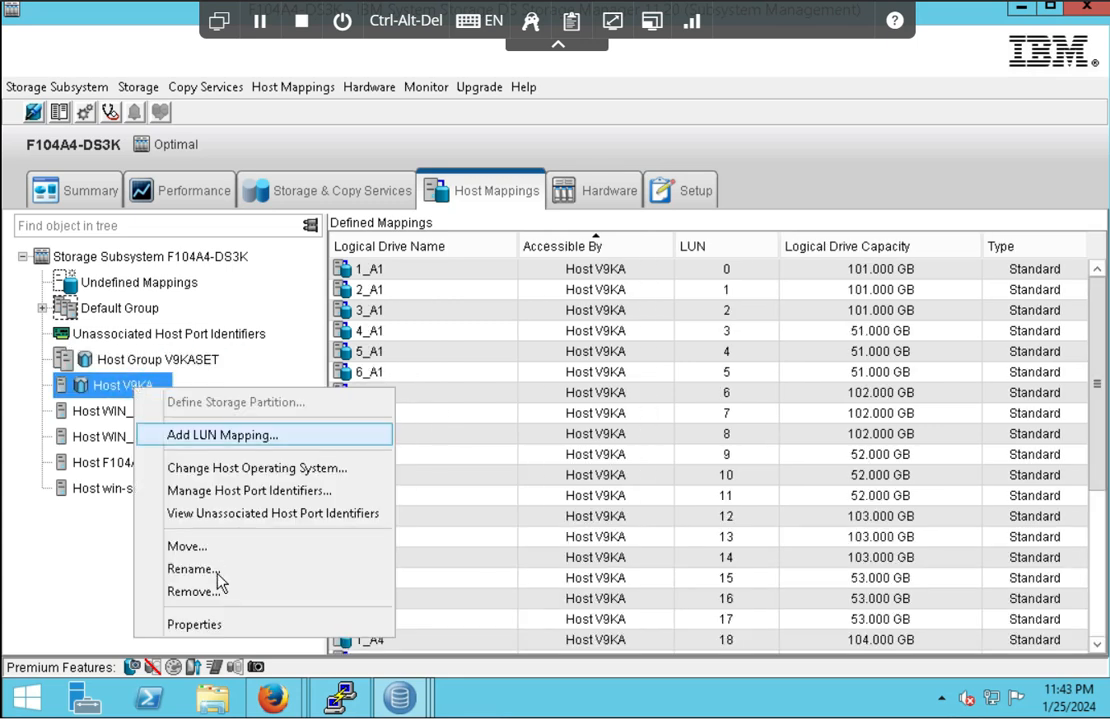
{"action": "left_click", "coordinate": [205, 624]}
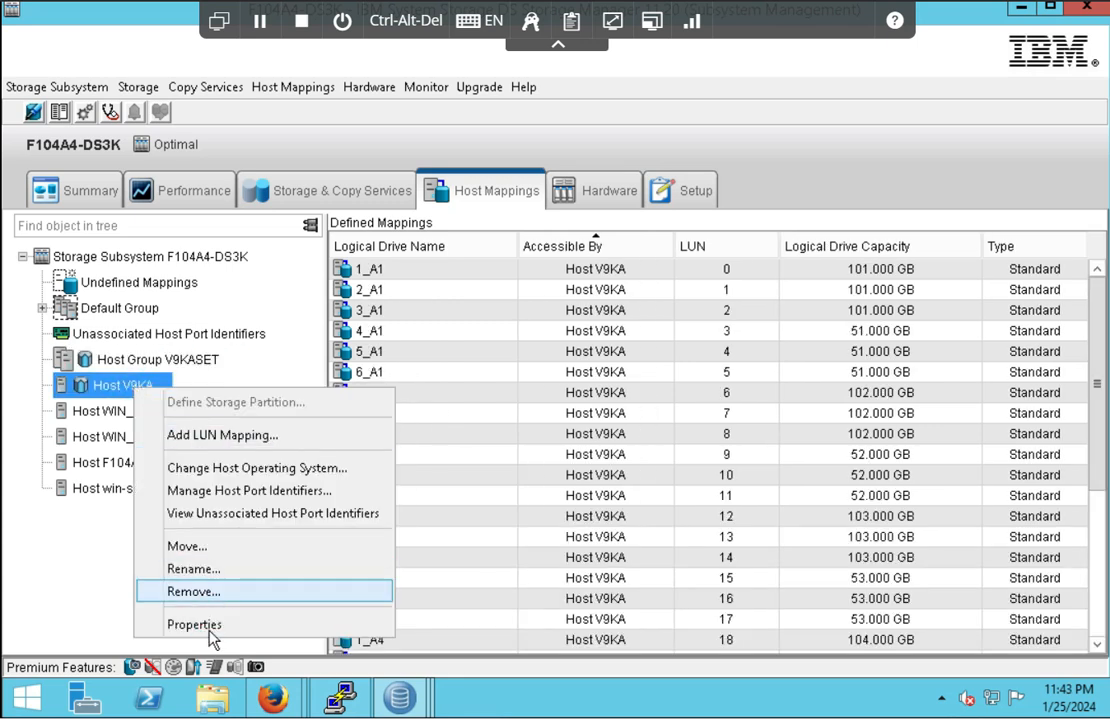
{"action": "left_click", "coordinate": [205, 624]}
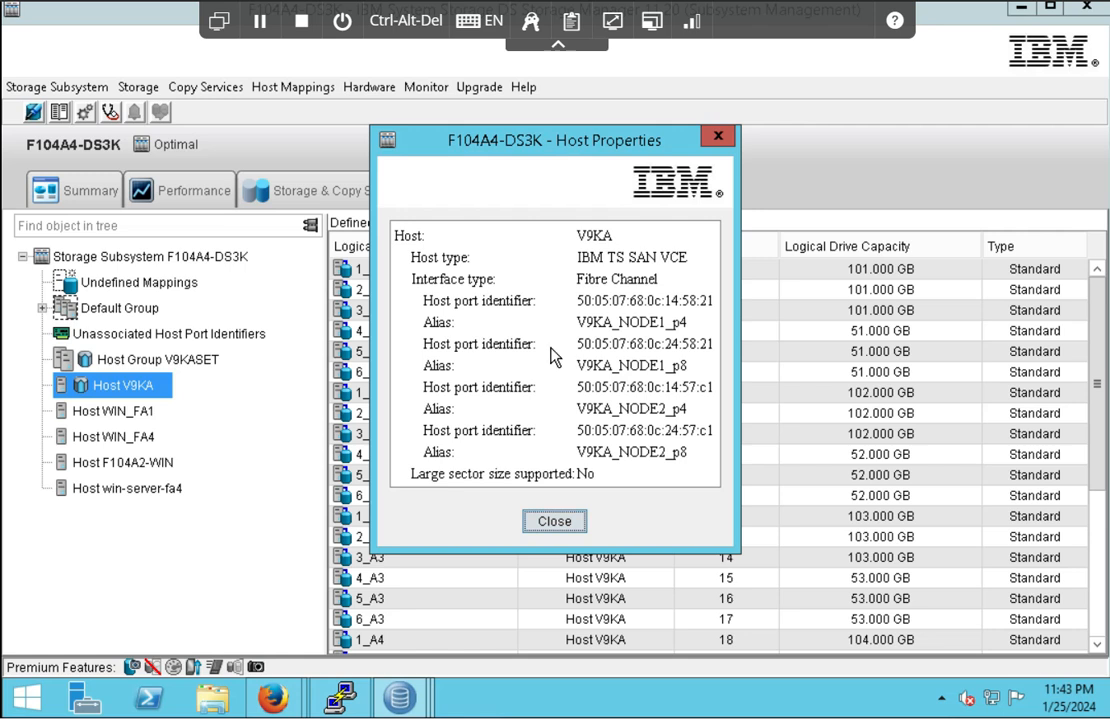
{"action": "left_click", "coordinate": [578, 236]}
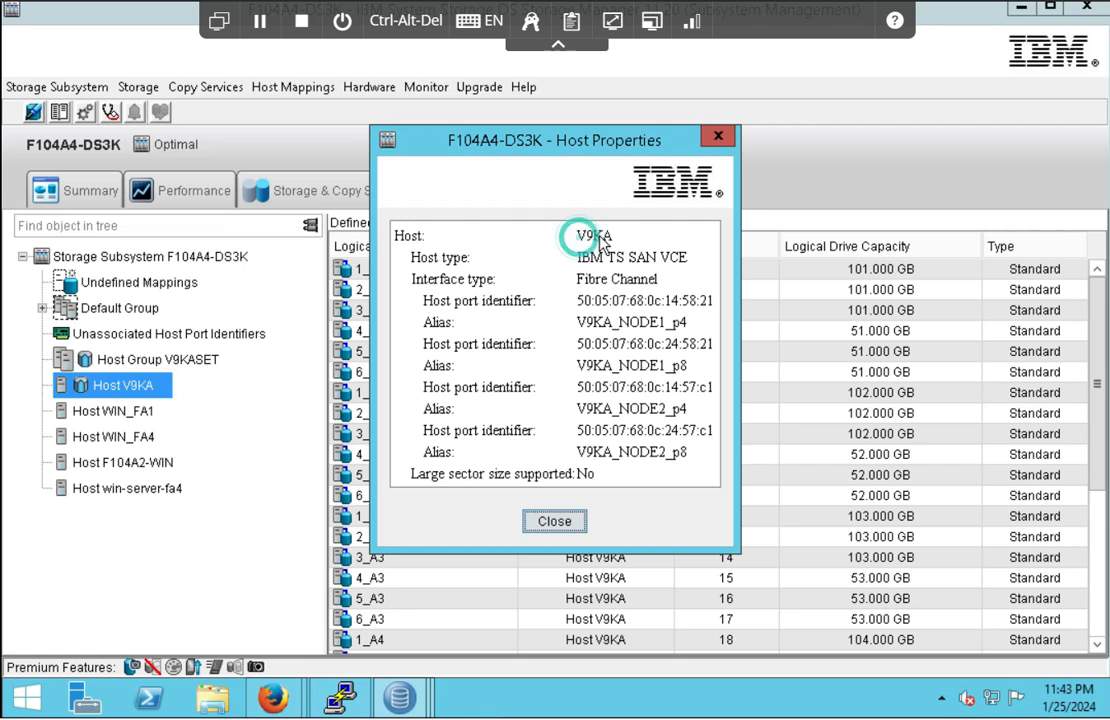
{"action": "left_click_drag", "start_coordinate": [608, 244], "coordinate": [603, 285]}
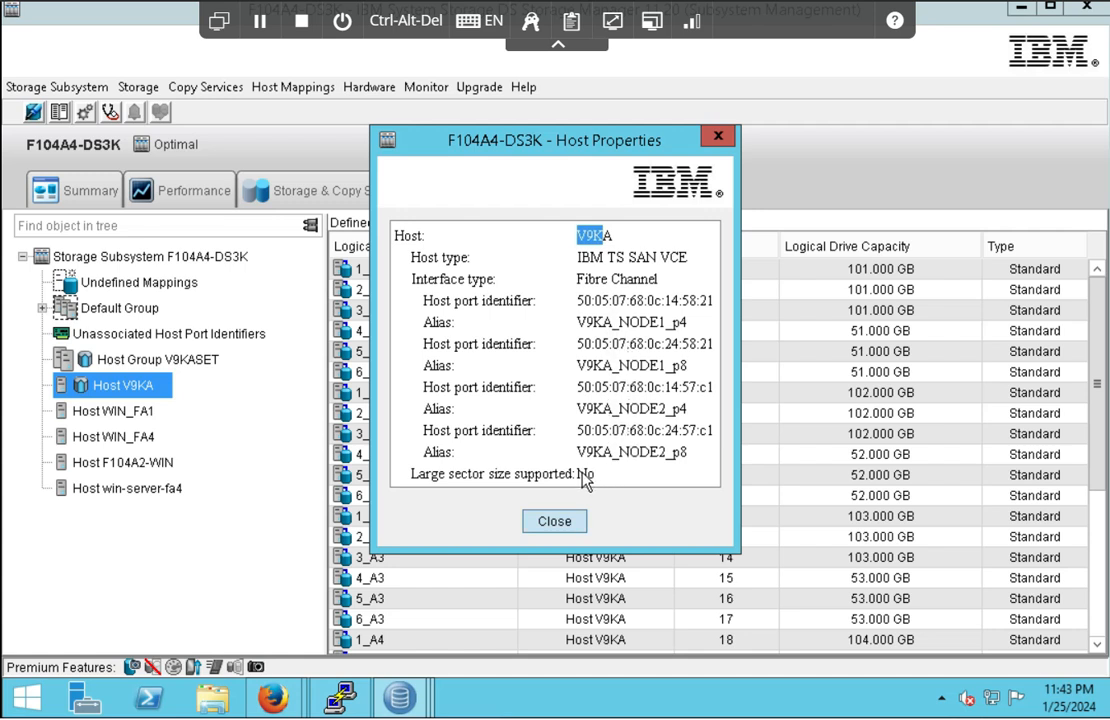
{"action": "left_click", "coordinate": [550, 521]}
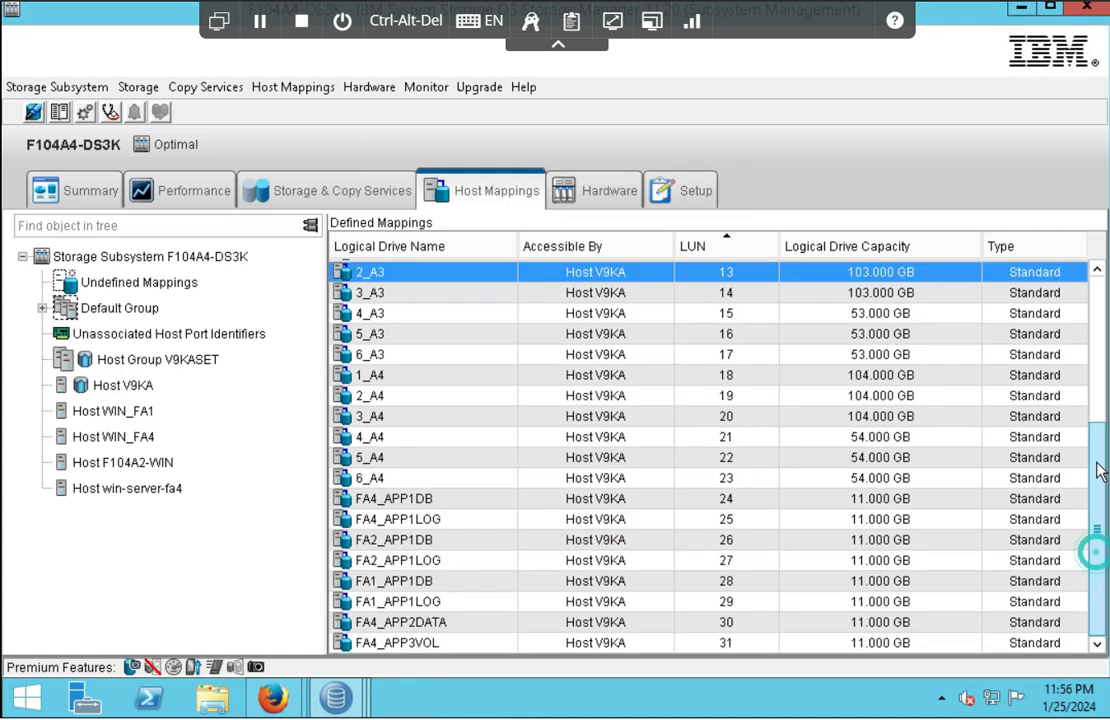
- Examine the LUN numbers and logical drive capacities mapped to host V9KA throughout the list
{"action": "left_click_drag", "start_coordinate": [1090, 545], "coordinate": [1097, 335]}
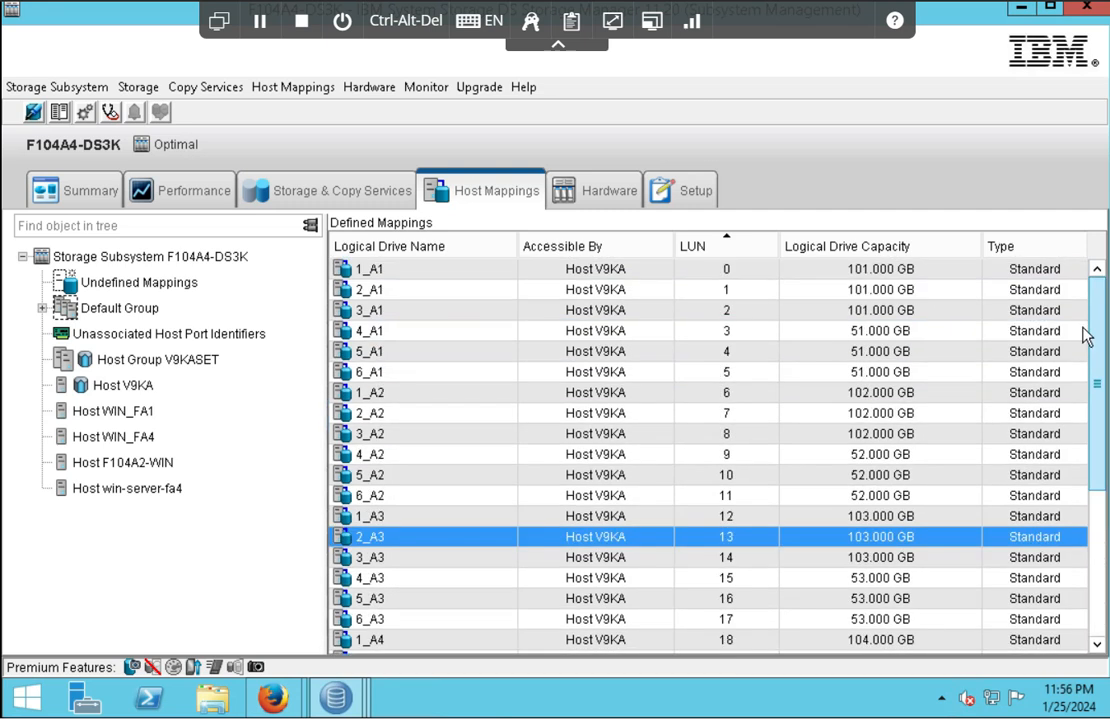
{"action": "left_click", "coordinate": [863, 372]}
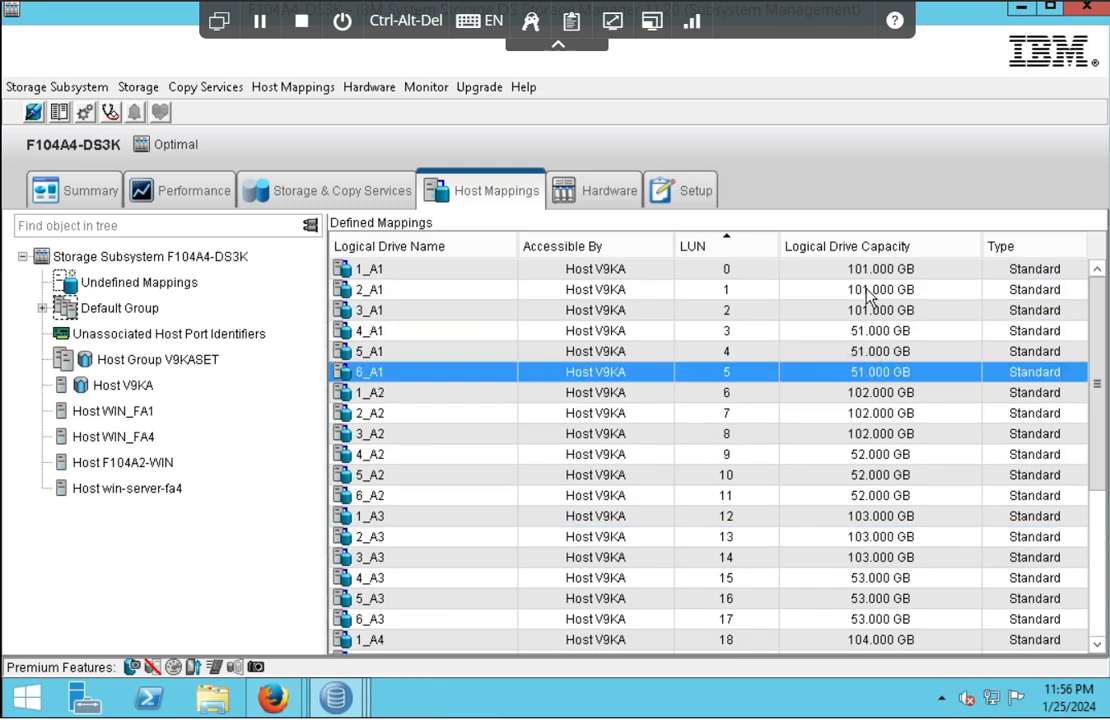
{"action": "left_click", "coordinate": [870, 268]}
{"action": "left_click", "coordinate": [875, 372]}
{"action": "left_click", "coordinate": [878, 392]}
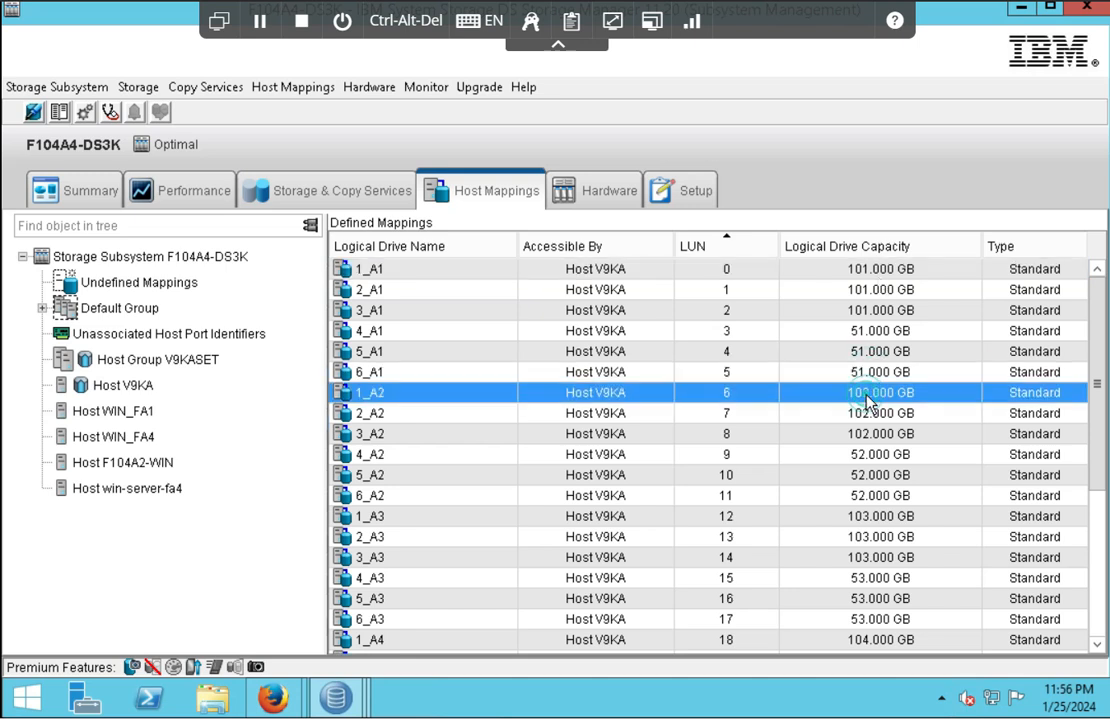
{"action": "left_click", "coordinate": [880, 434]}
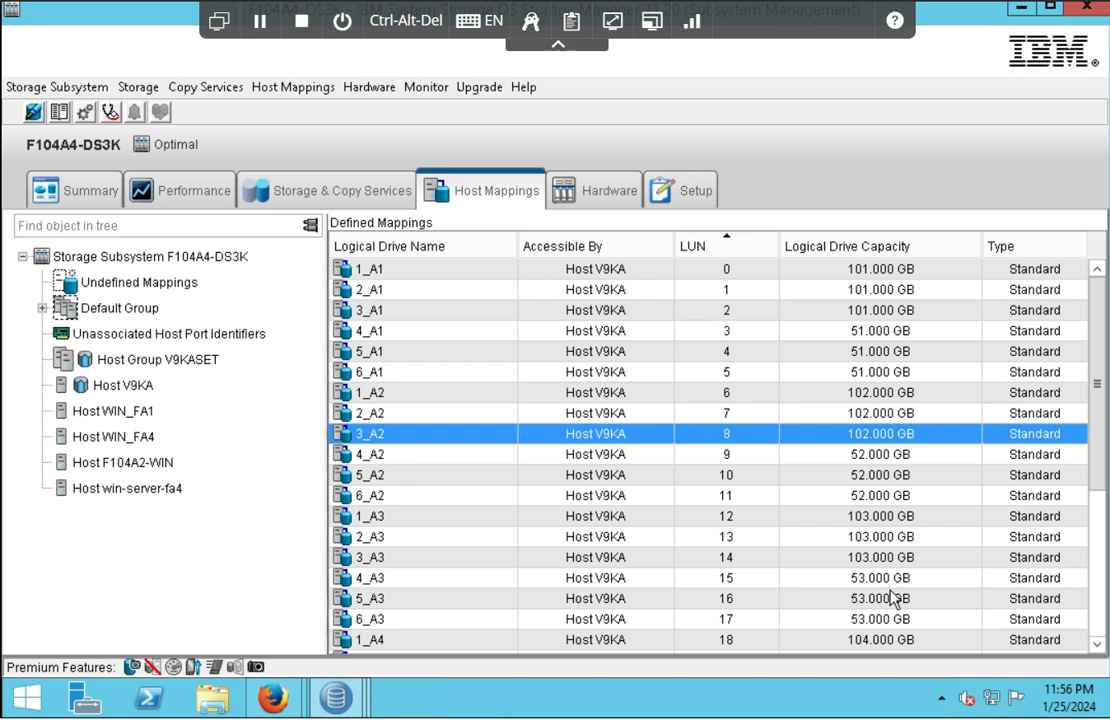
{"action": "scroll", "coordinate": [897, 470], "scroll_direction": "down", "scroll_amount": 5}
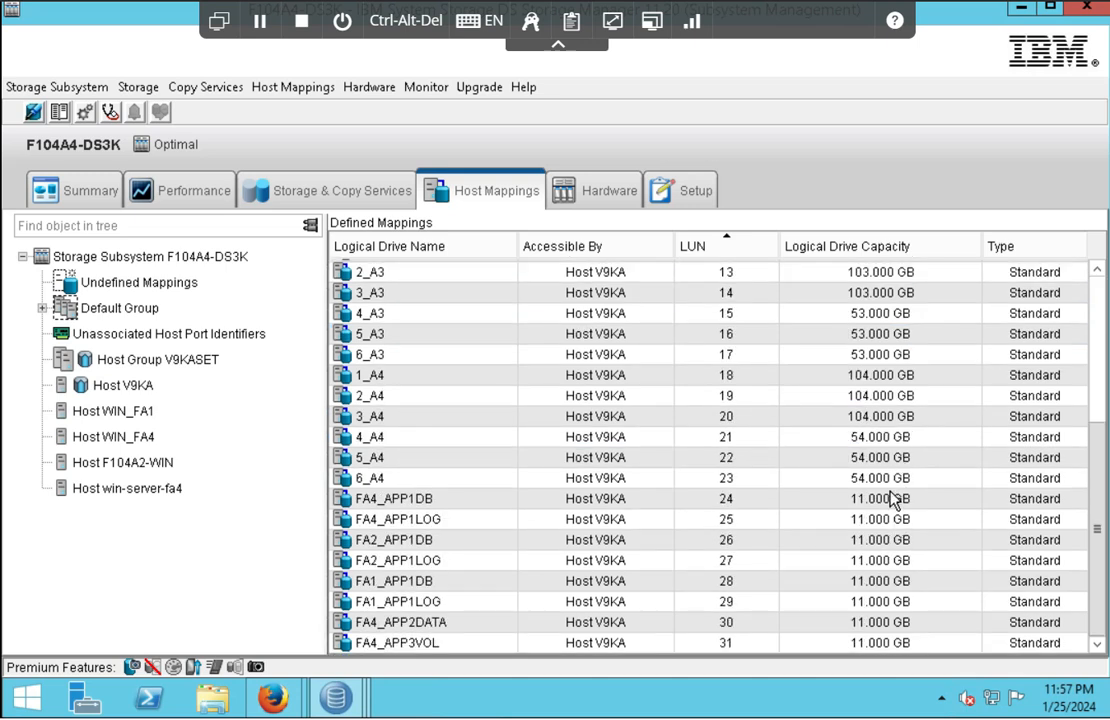
{"action": "scroll", "coordinate": [893, 500], "scroll_direction": "up", "scroll_amount": 5}
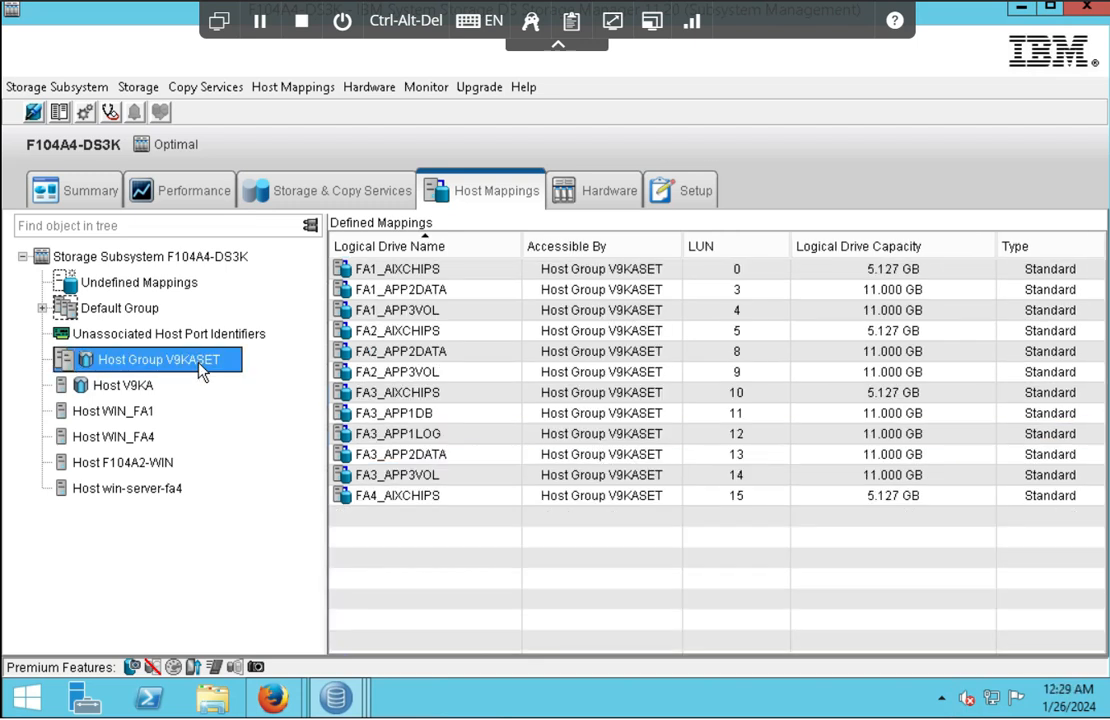
- Switch to the F104A-V9K console in Firefox, open the external storage list and dismiss the Configure Call Home notice
{"action": "left_click", "coordinate": [405, 392]}
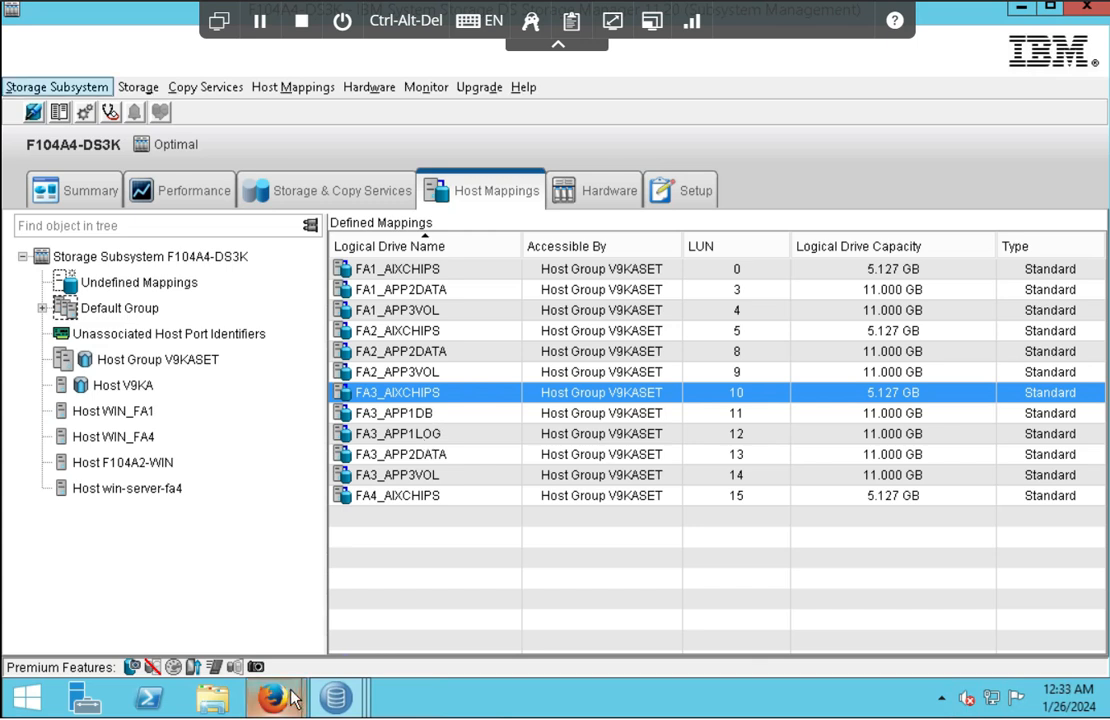
{"action": "mouse_move", "coordinate": [275, 699]}
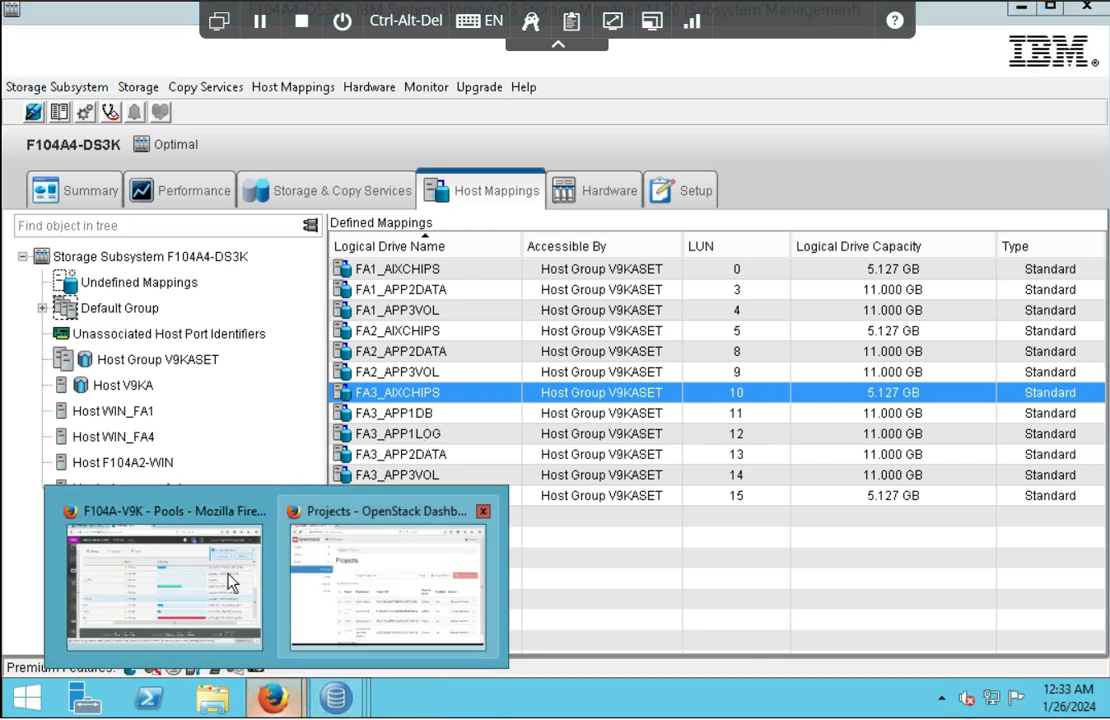
{"action": "left_click", "coordinate": [230, 580]}
{"action": "mouse_move", "coordinate": [59, 225]}
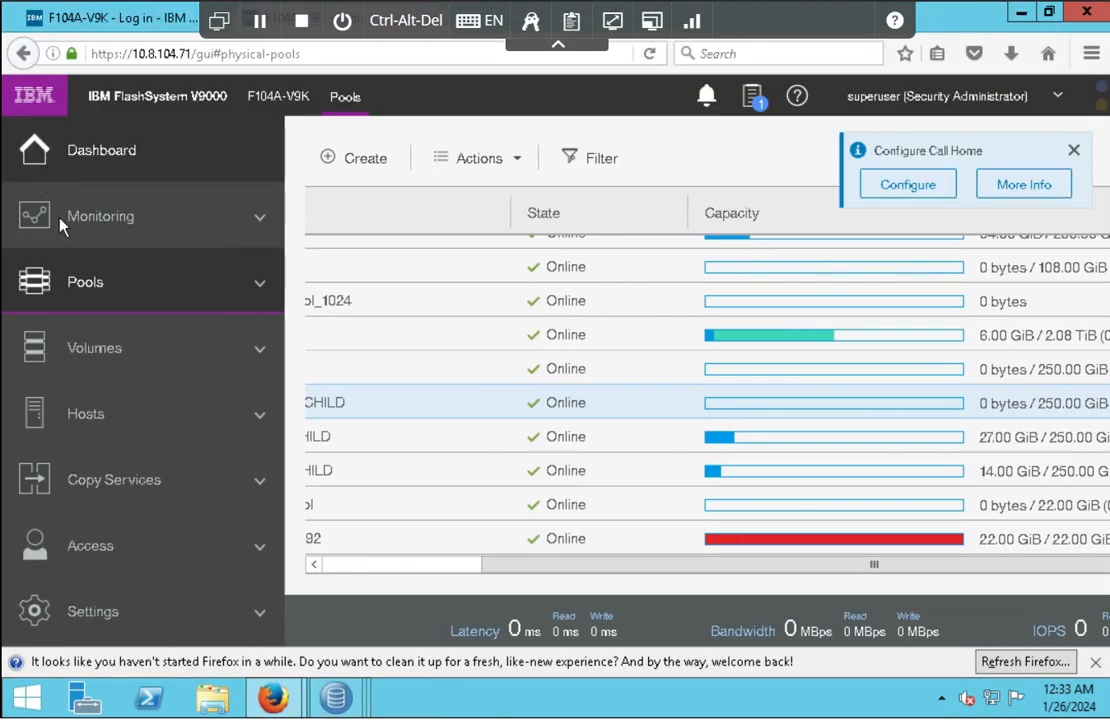
{"action": "left_click", "coordinate": [93, 284]}
{"action": "left_click", "coordinate": [142, 498]}
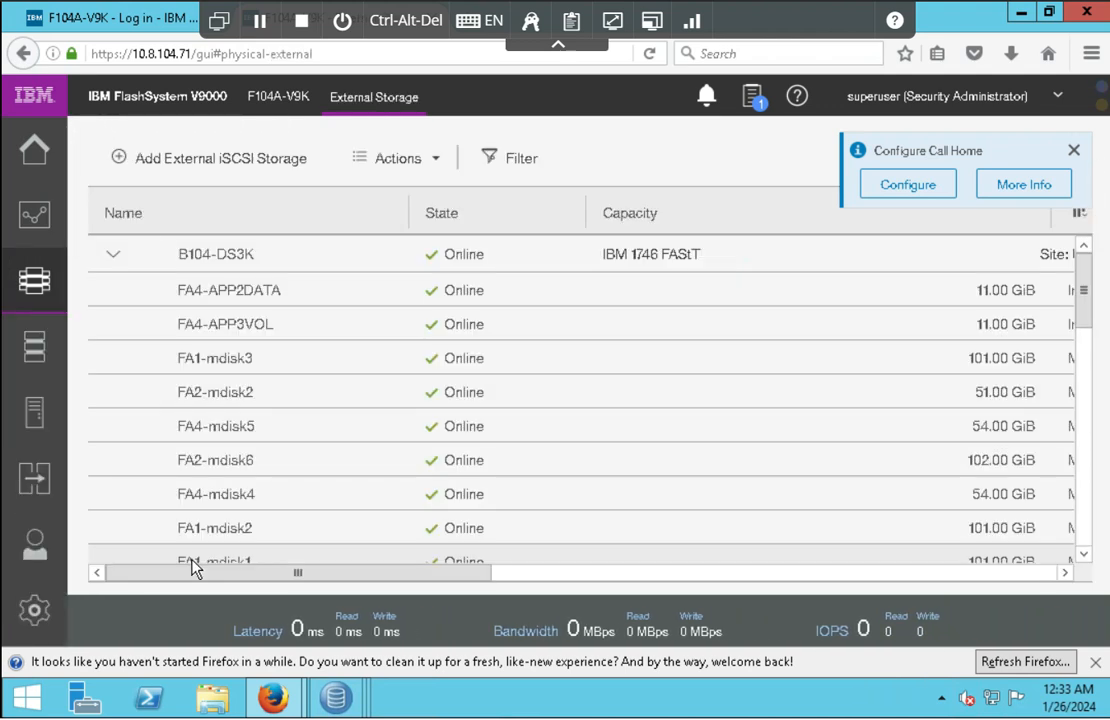
{"action": "left_click", "coordinate": [1073, 149]}
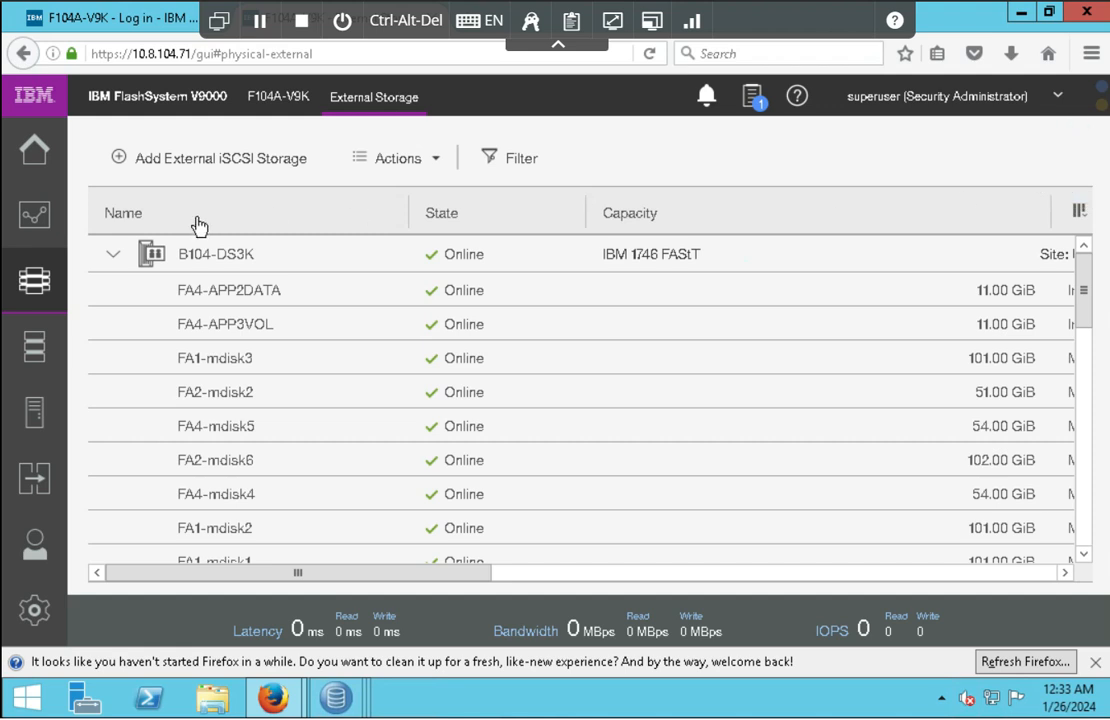
- Collapse the MDisk list of storage system B104-DS3K and check its world-wide node name
{"action": "left_click", "coordinate": [117, 258]}
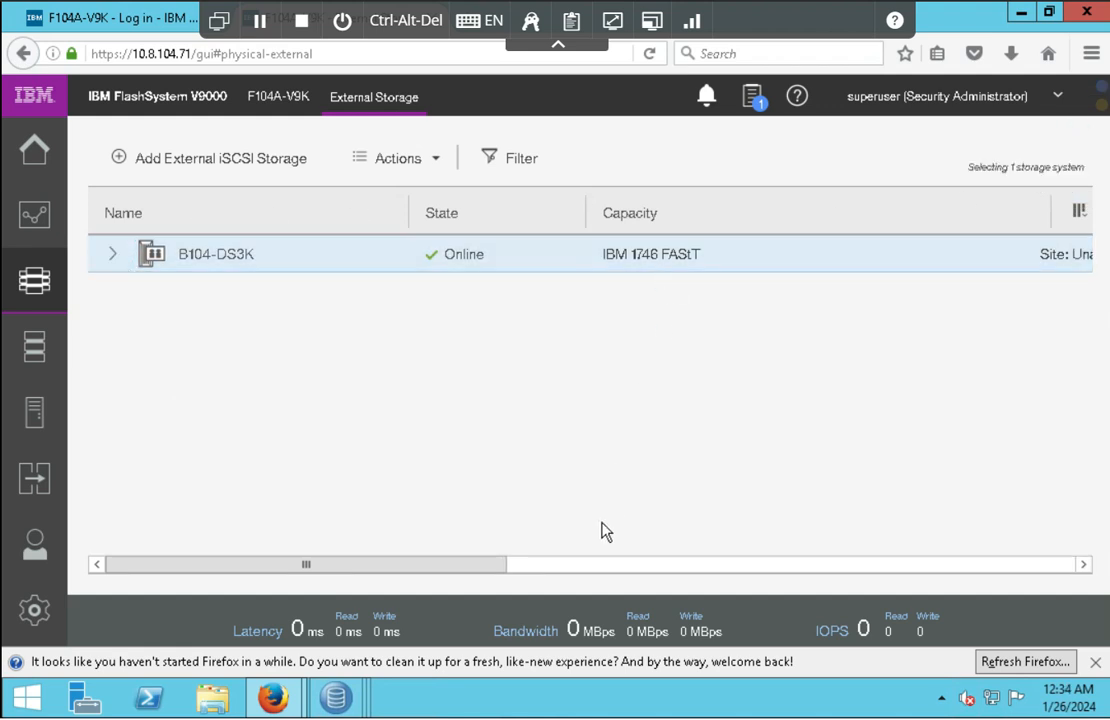
{"action": "left_click", "coordinate": [589, 572]}
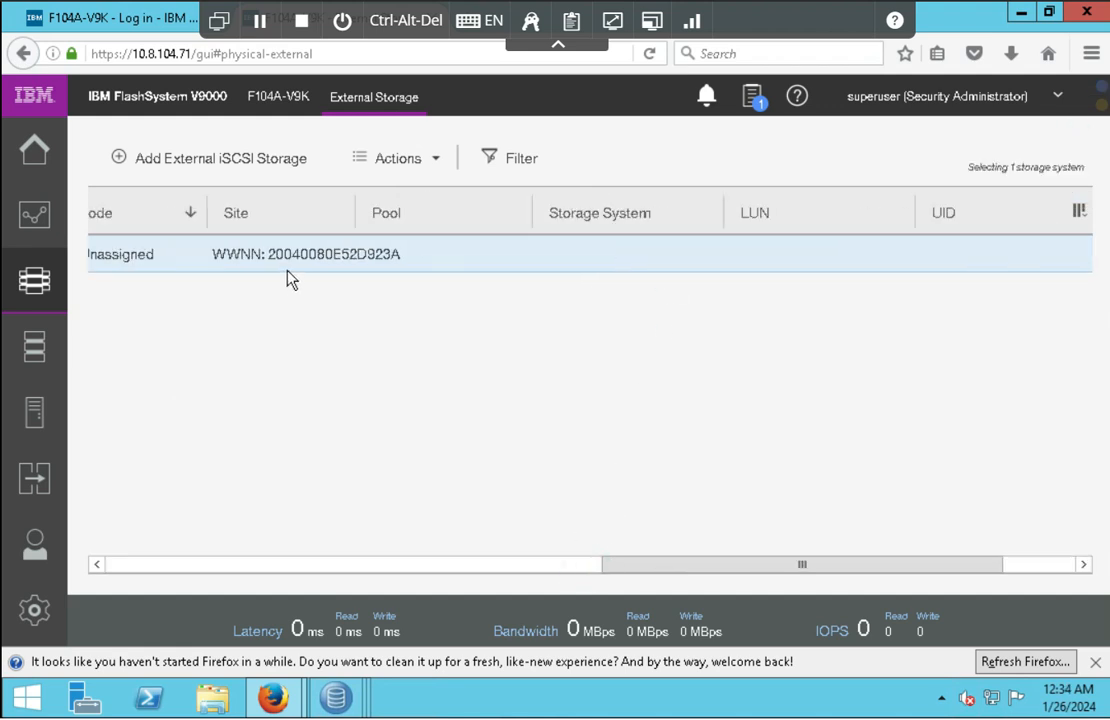
{"action": "left_click", "coordinate": [278, 265]}
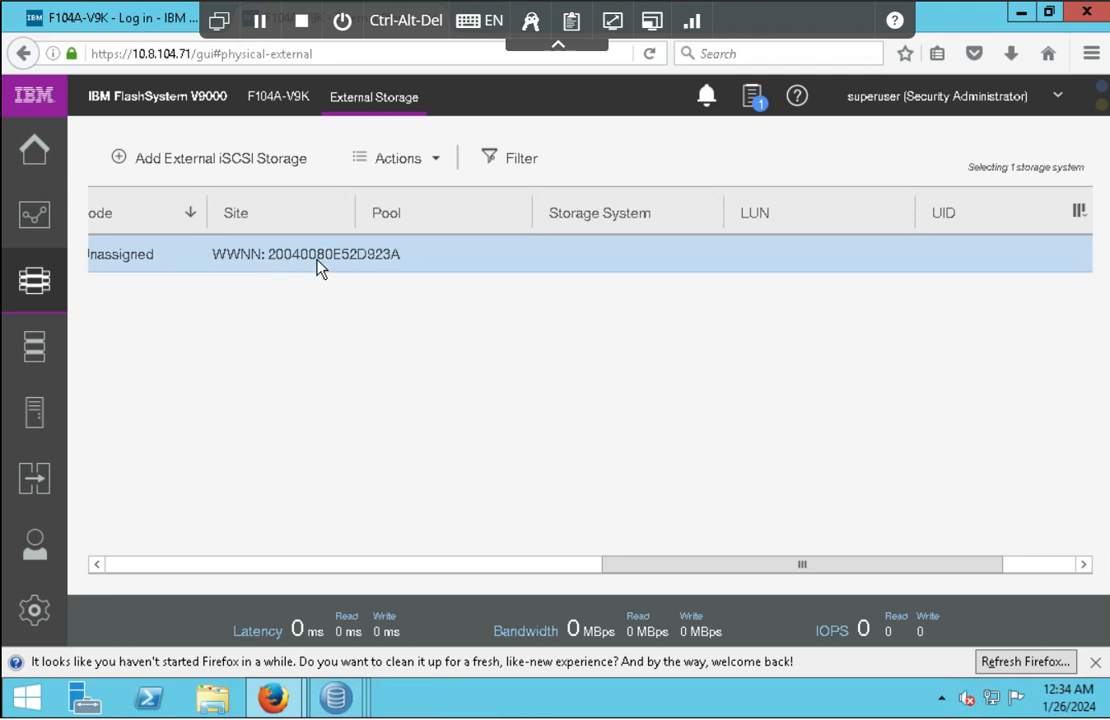
- Switch to the F104A4-DS3K management window and find the world-wide node identifier in the controllers section of the subsystem profile
{"action": "left_click", "coordinate": [336, 698]}
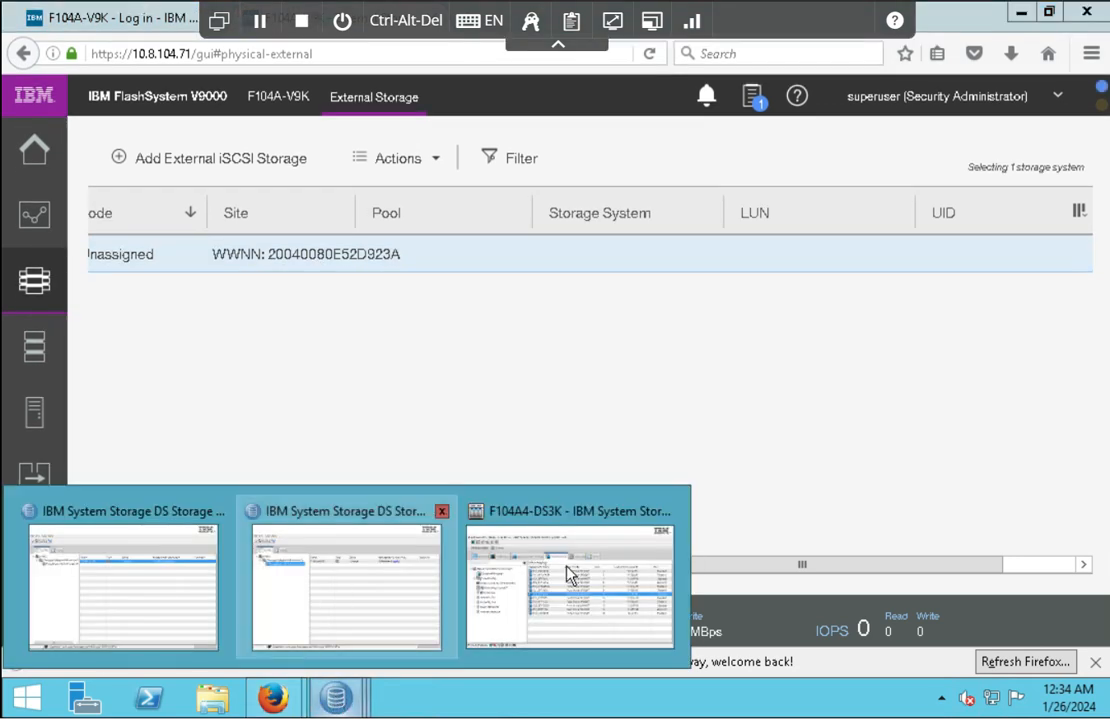
{"action": "left_click", "coordinate": [566, 647]}
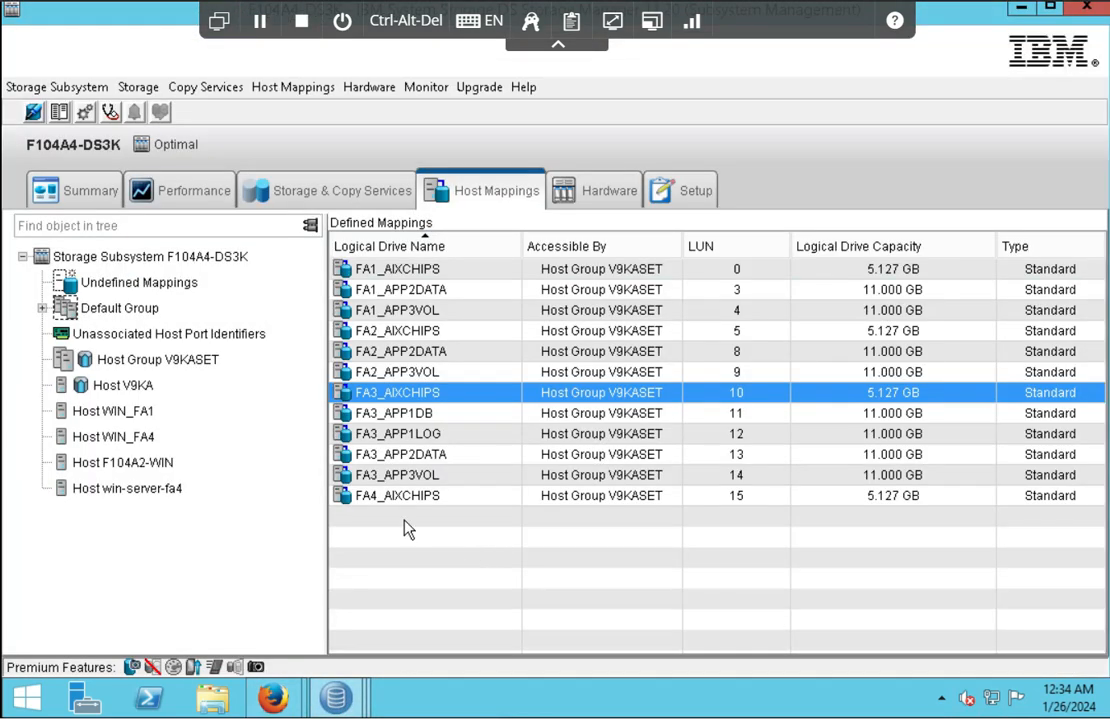
{"action": "left_click", "coordinate": [100, 193]}
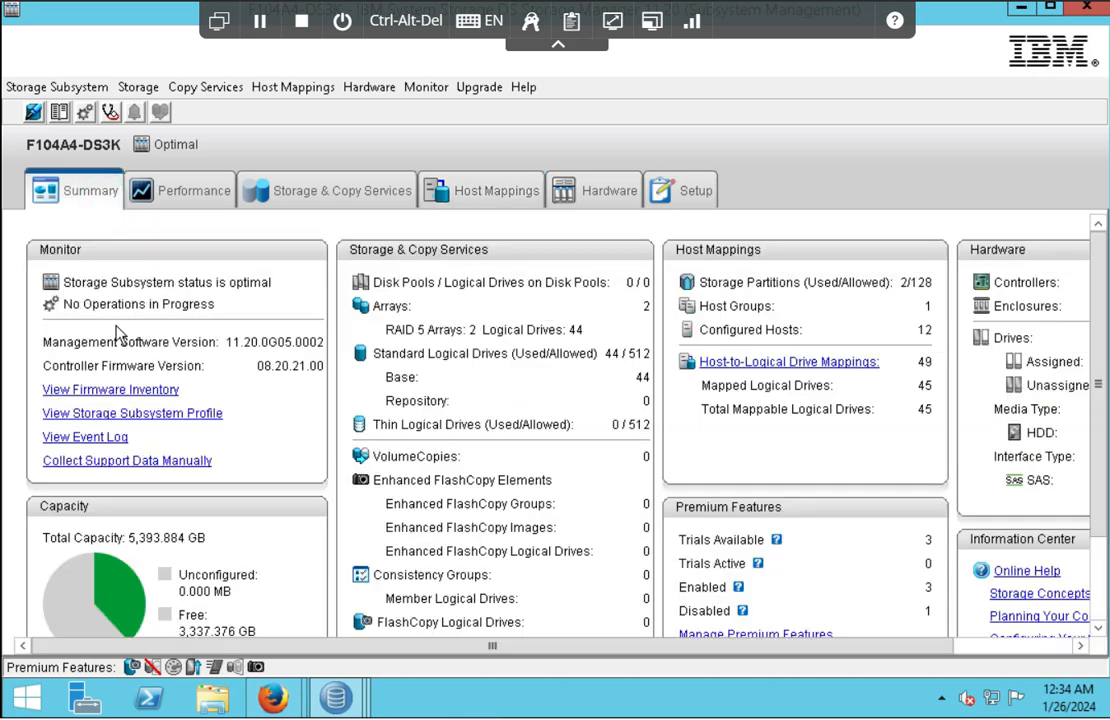
{"action": "left_click", "coordinate": [130, 413]}
{"action": "left_click", "coordinate": [684, 206]}
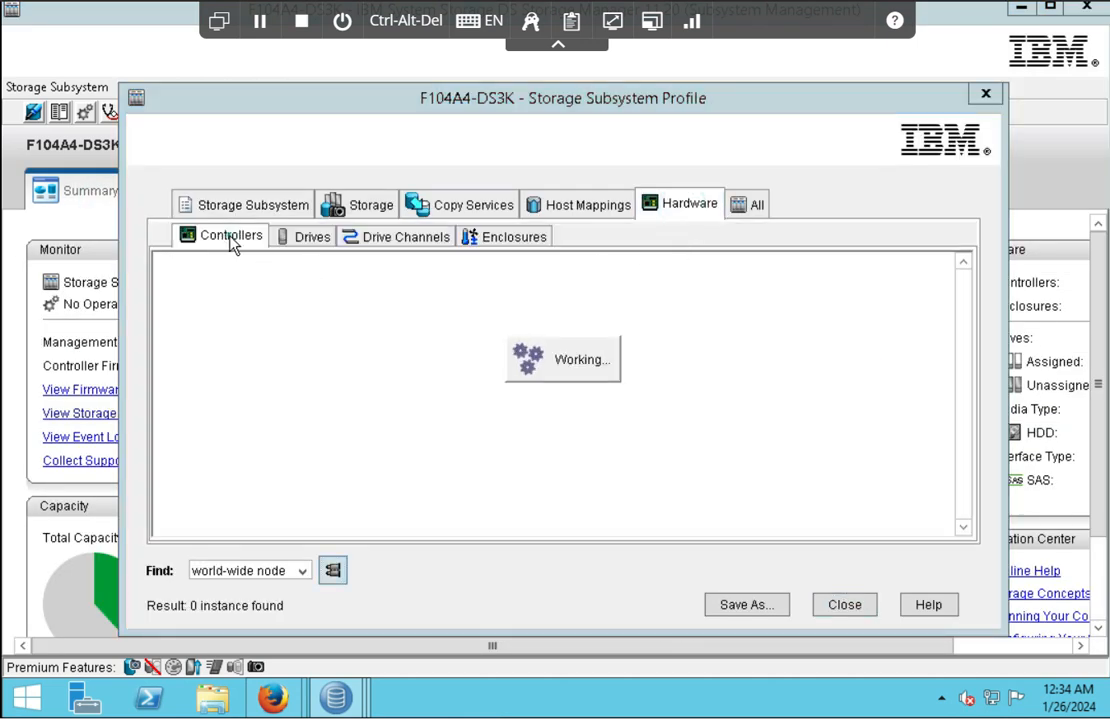
{"action": "left_click", "coordinate": [333, 571]}
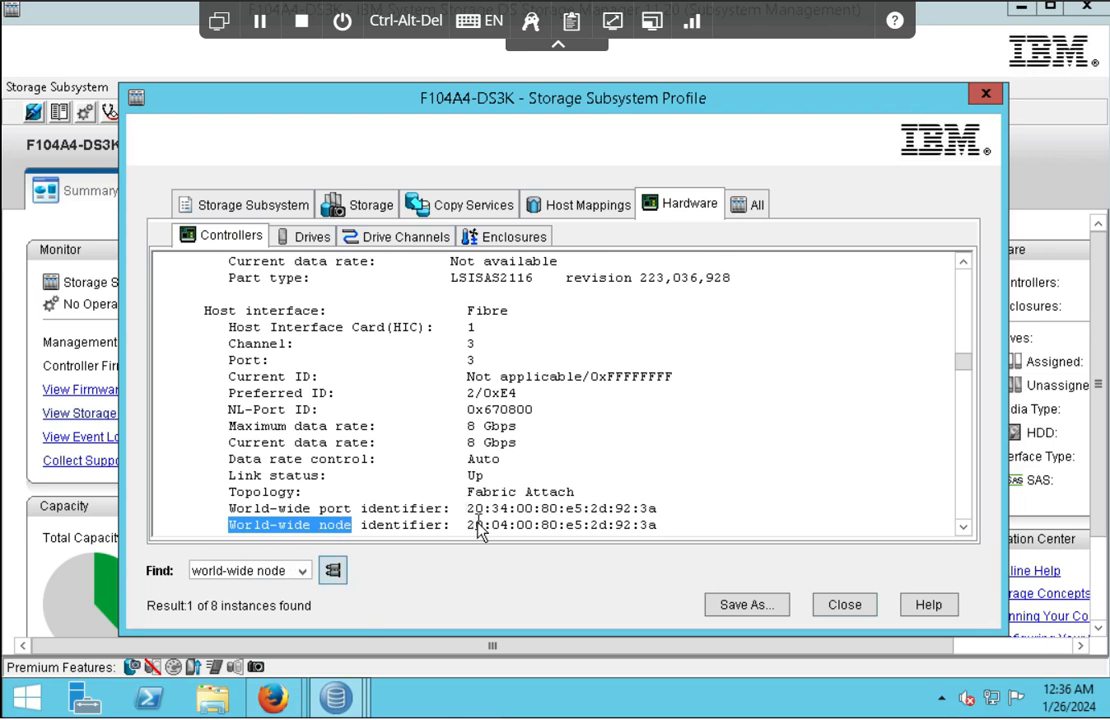
{"action": "left_click_drag", "start_coordinate": [467, 525], "coordinate": [672, 548]}
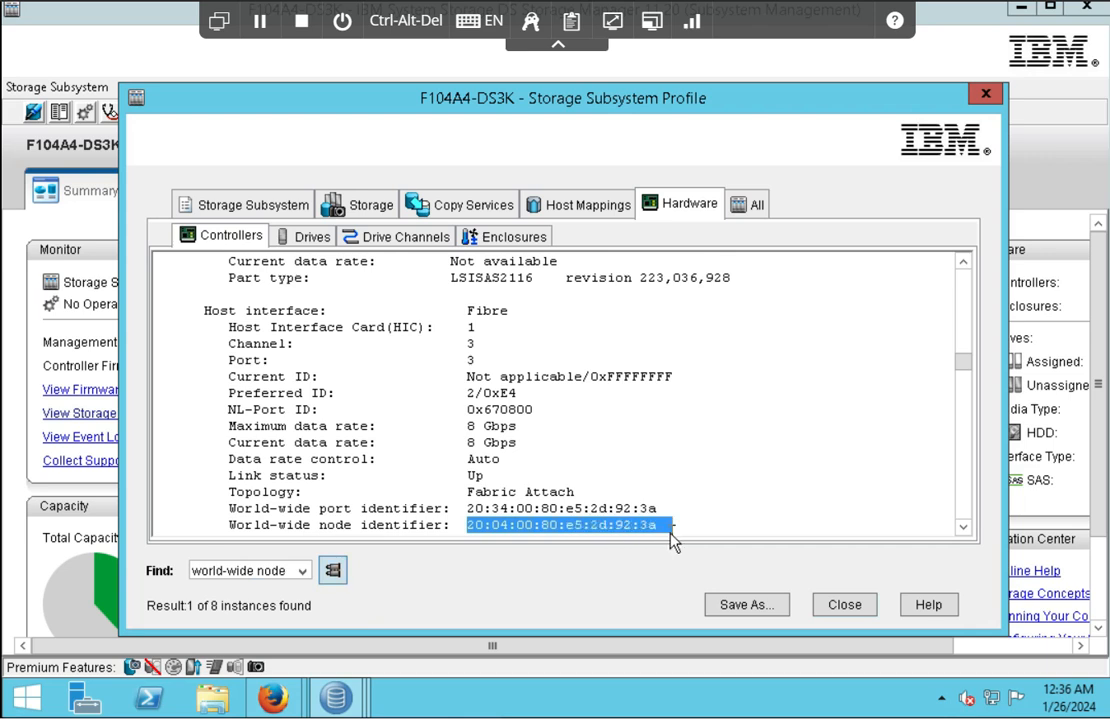
- Return to the F104A-V9K external storage page in Firefox and compare the storage system's WWNN with the profile's node identifier
{"action": "mouse_move", "coordinate": [273, 697]}
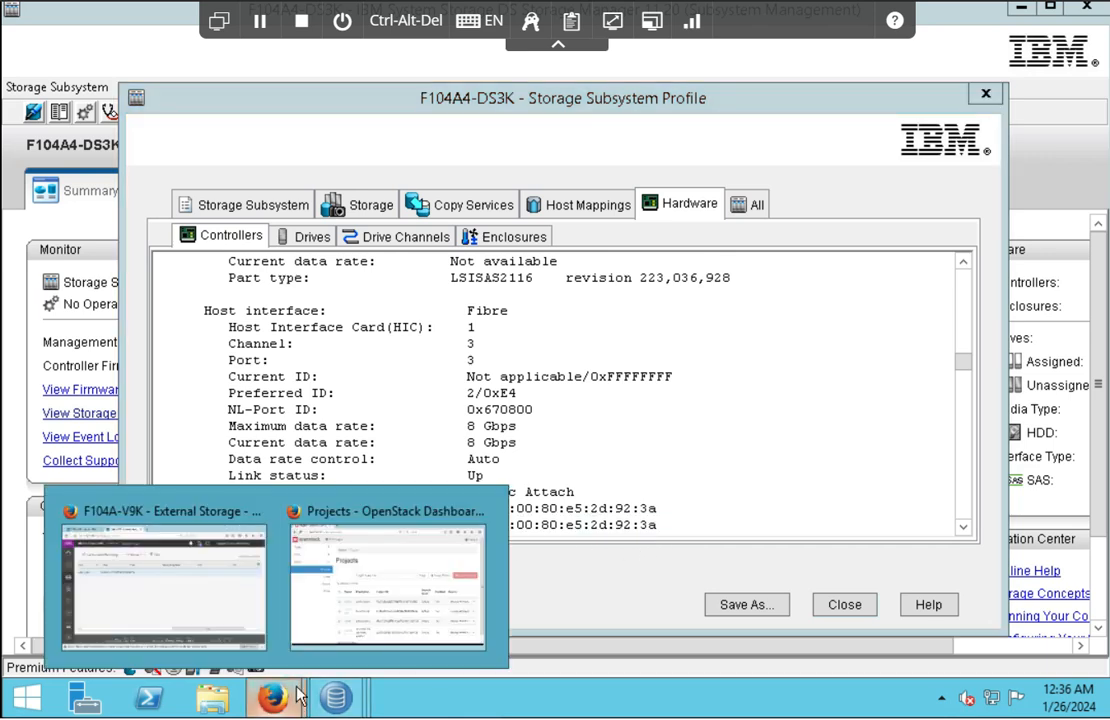
{"action": "left_click", "coordinate": [250, 580]}
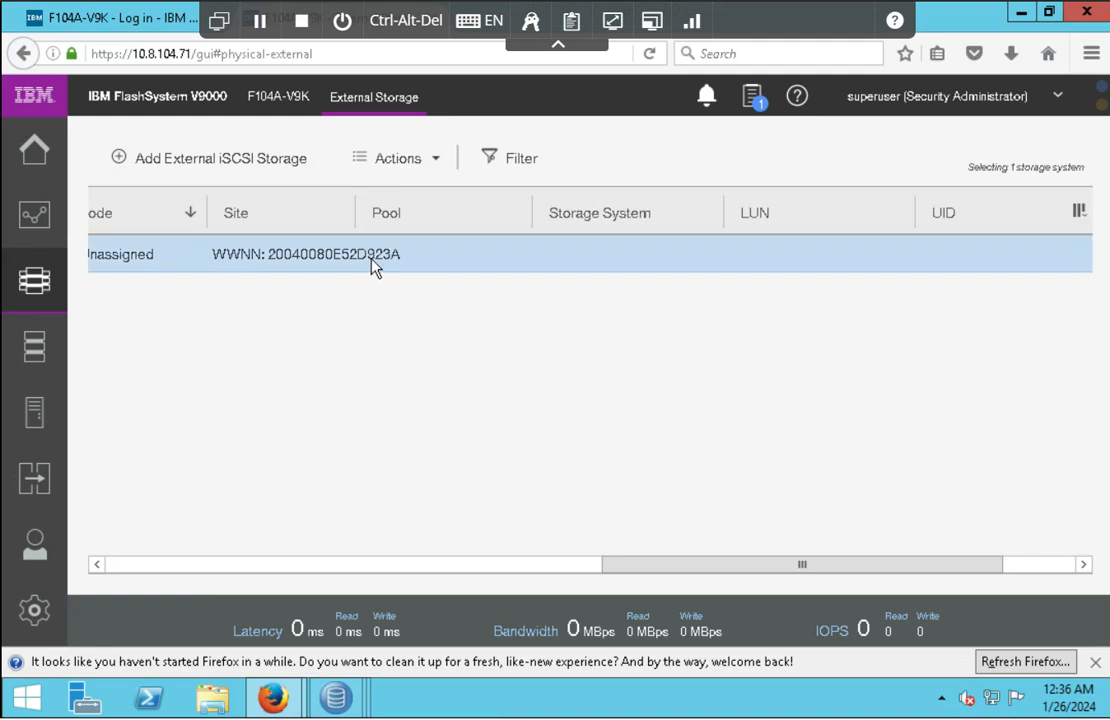
{"action": "left_click", "coordinate": [269, 258]}
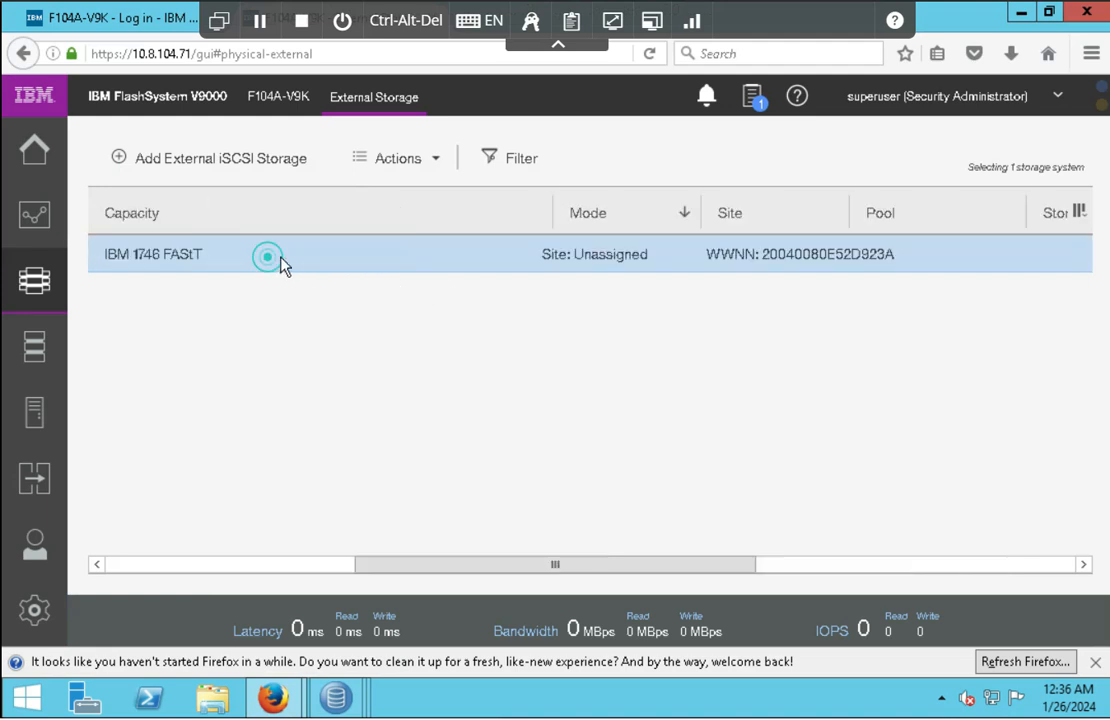
- Rename storage system B104-DS3K to DS3500 Storage and close the completed task report
{"action": "left_click", "coordinate": [173, 564]}
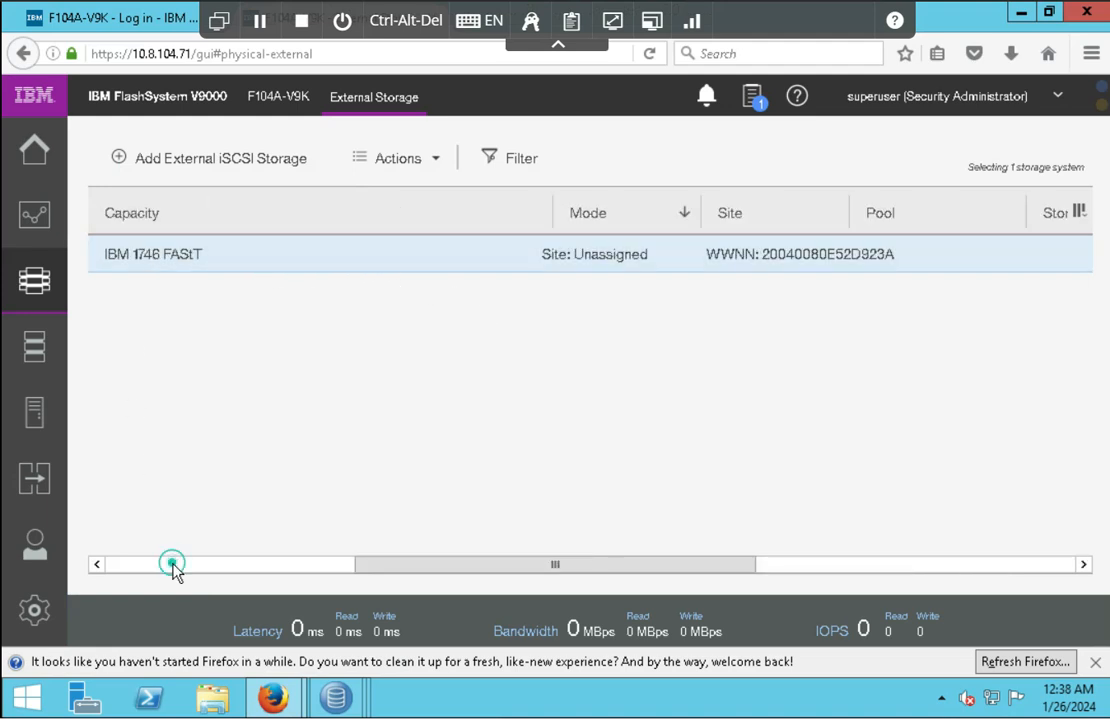
{"action": "right_click", "coordinate": [207, 258]}
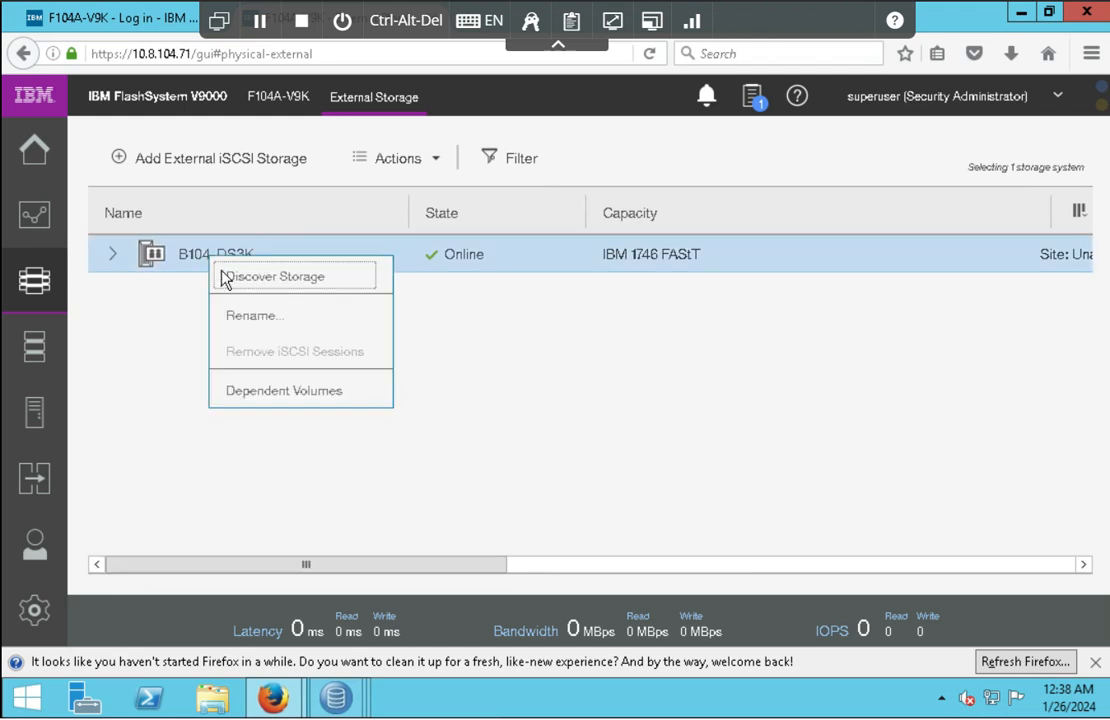
{"action": "left_click", "coordinate": [247, 315]}
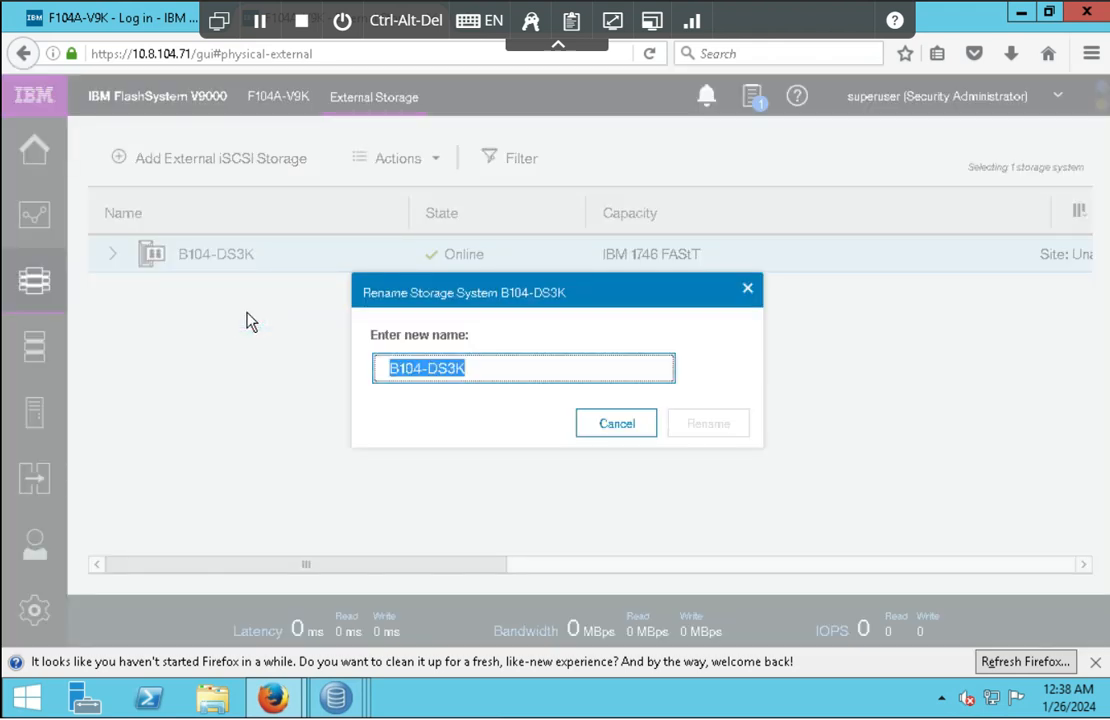
{"action": "type", "text": "DS3500 Storage"}
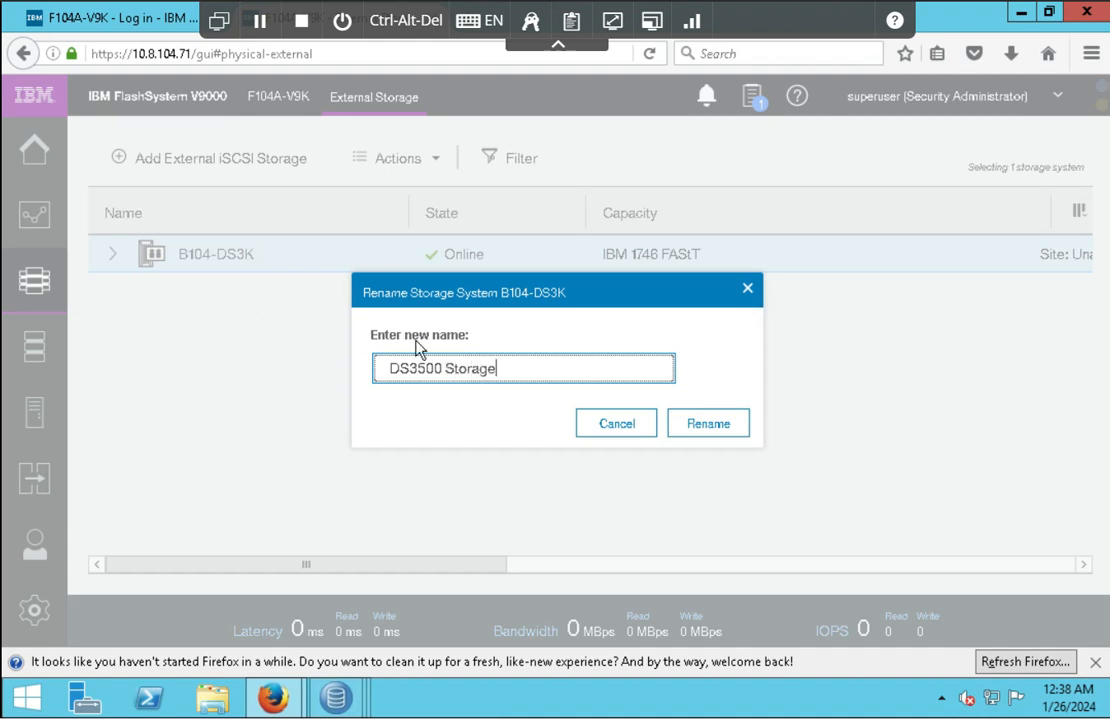
{"action": "left_click", "coordinate": [685, 425]}
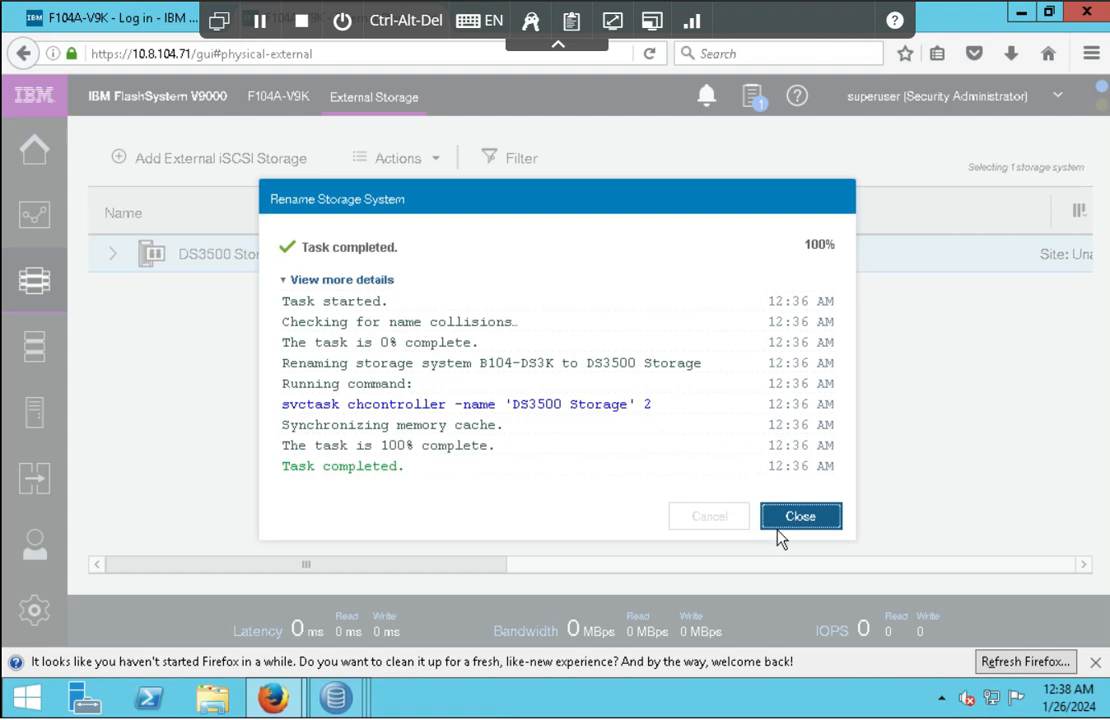
{"action": "left_click", "coordinate": [783, 518]}
- Expand DS3500 Storage, sort its MDisks by name and look through the whole list
{"action": "left_click", "coordinate": [114, 258]}
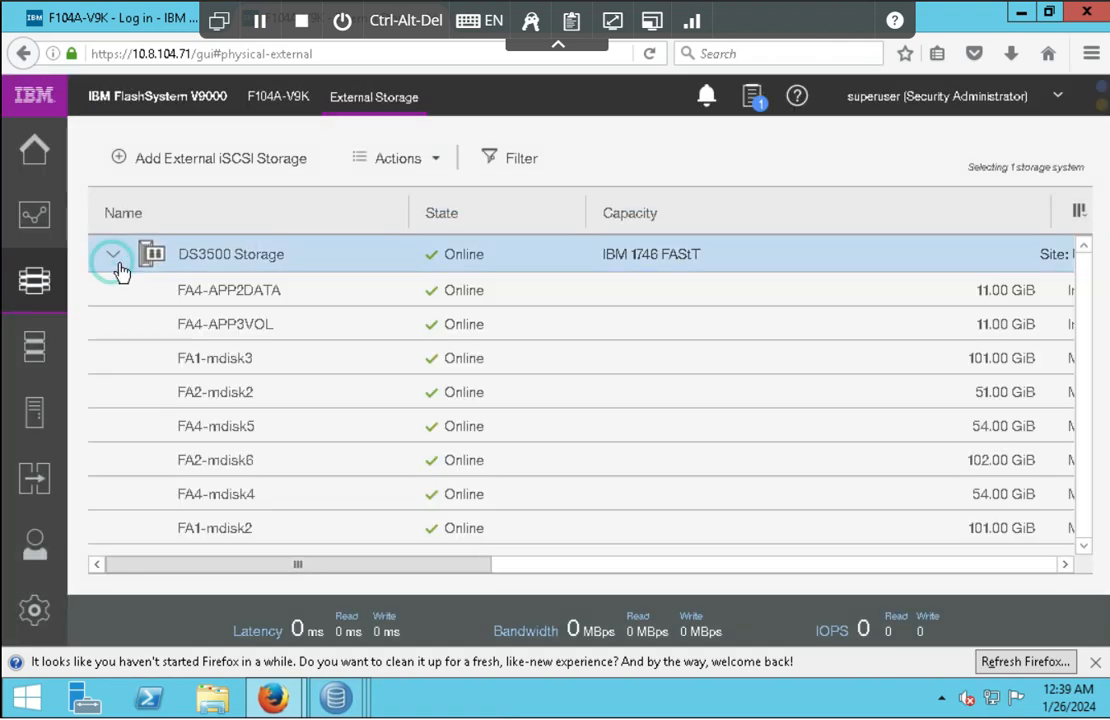
{"action": "left_click", "coordinate": [240, 212]}
{"action": "scroll", "coordinate": [330, 367], "scroll_direction": "down", "scroll_amount": 3}
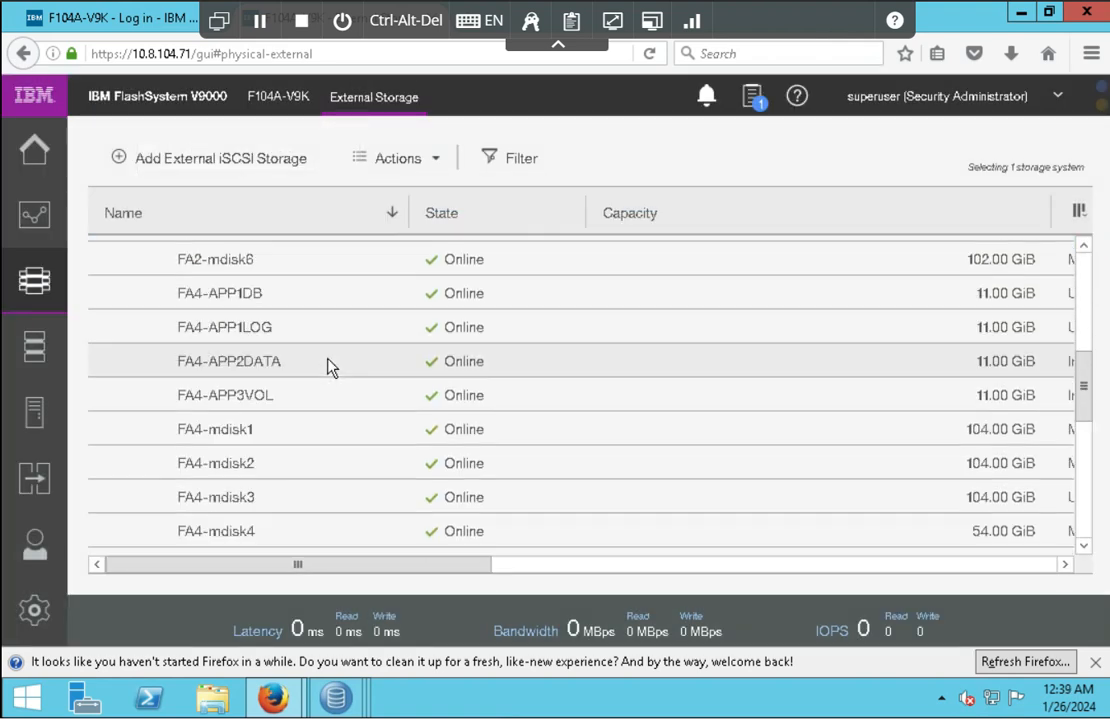
{"action": "scroll", "coordinate": [332, 367], "scroll_direction": "down", "scroll_amount": 3}
{"action": "scroll", "coordinate": [330, 392], "scroll_direction": "down", "scroll_amount": 5}
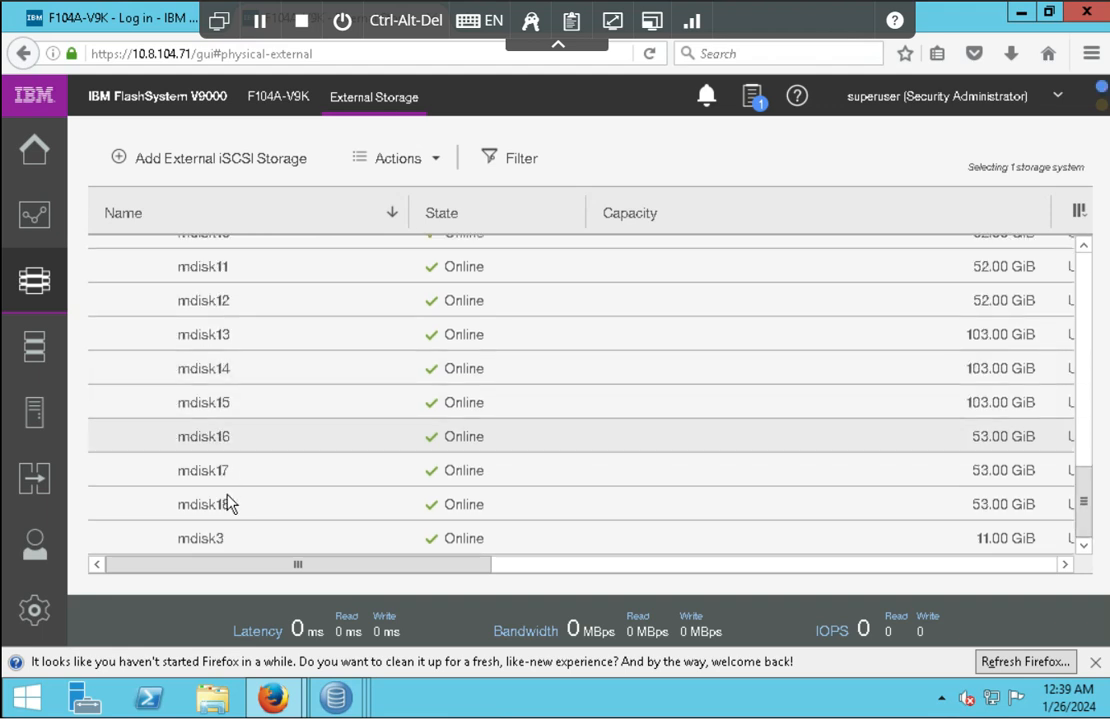
{"action": "scroll", "coordinate": [256, 343], "scroll_direction": "up", "scroll_amount": 8}
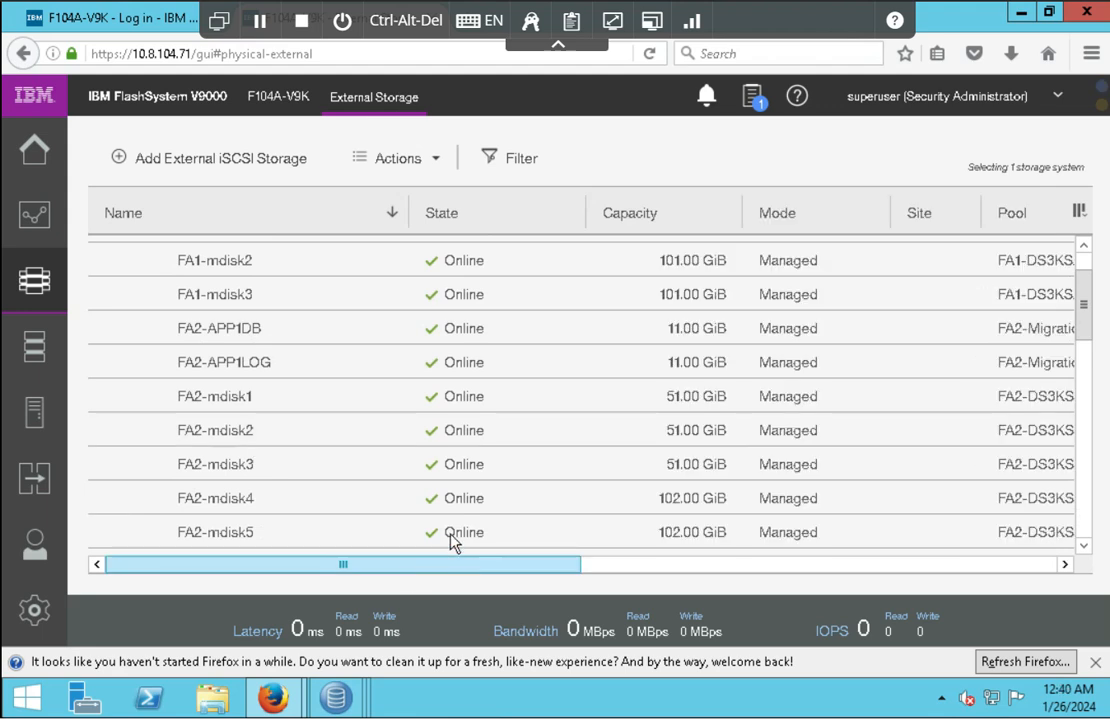
{"action": "left_click_drag", "start_coordinate": [1085, 284], "coordinate": [1085, 270]}
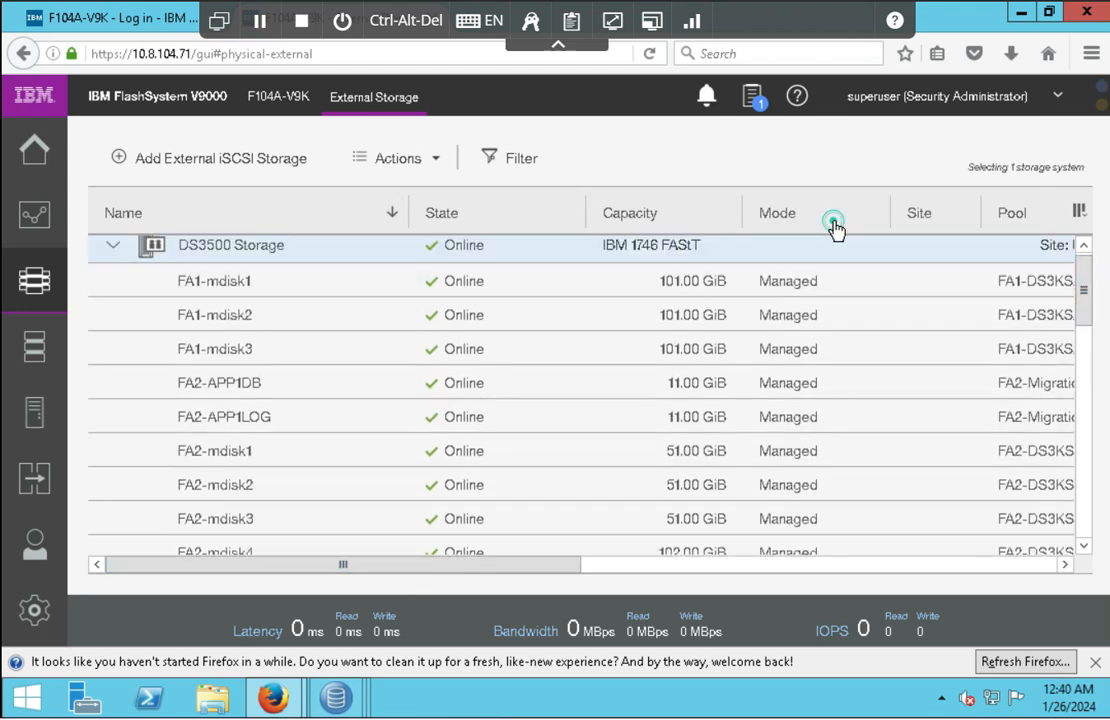
- Sort the MDisks by mode with the unmanaged ones first, and check the LUN of mdisk3
{"action": "left_click", "coordinate": [838, 216]}
{"action": "left_click", "coordinate": [840, 216]}
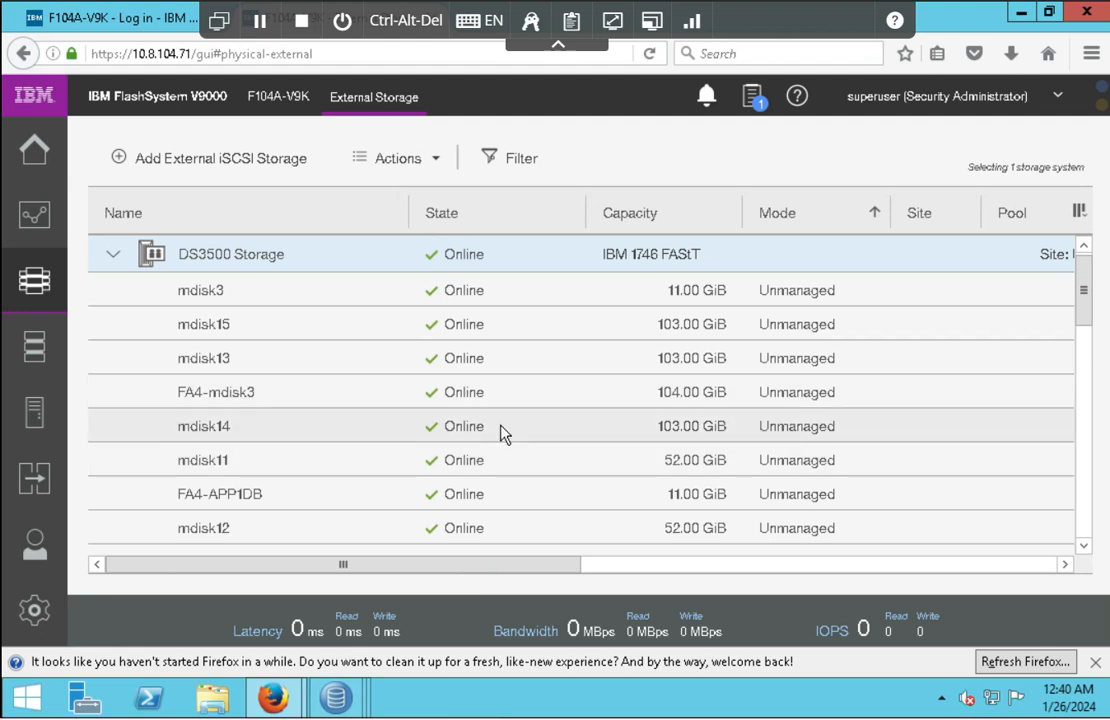
{"action": "scroll", "coordinate": [500, 434], "scroll_direction": "down", "scroll_amount": 3}
{"action": "scroll", "coordinate": [500, 430], "scroll_direction": "up", "scroll_amount": 3}
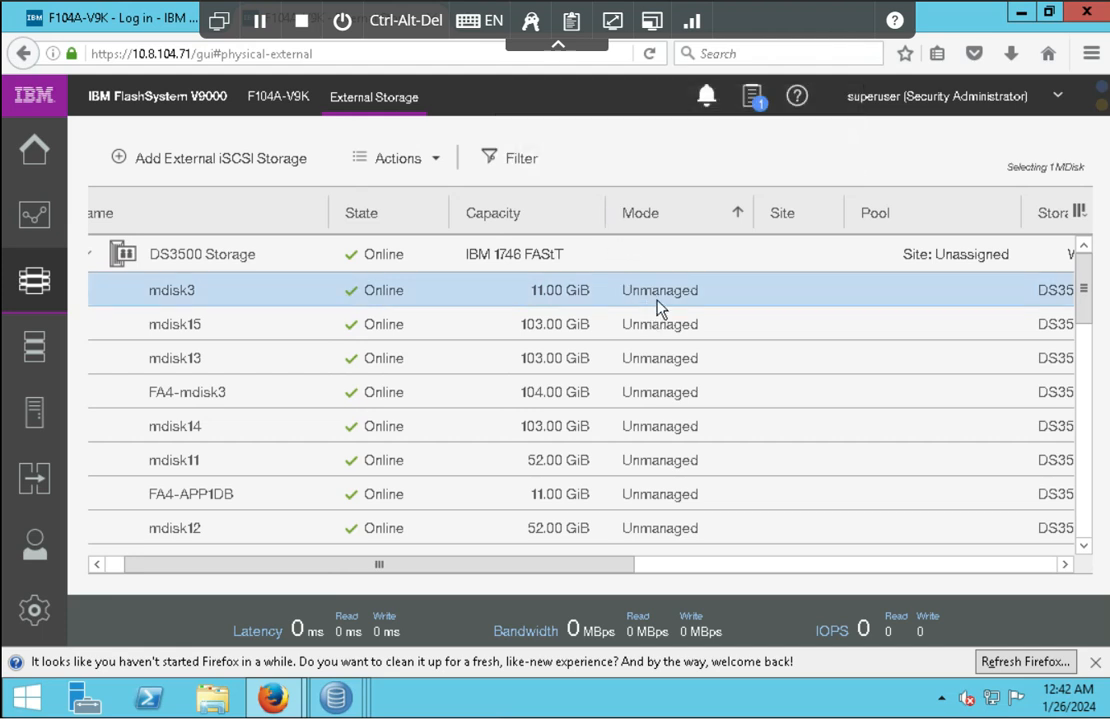
{"action": "left_click_drag", "start_coordinate": [612, 566], "coordinate": [1022, 574]}
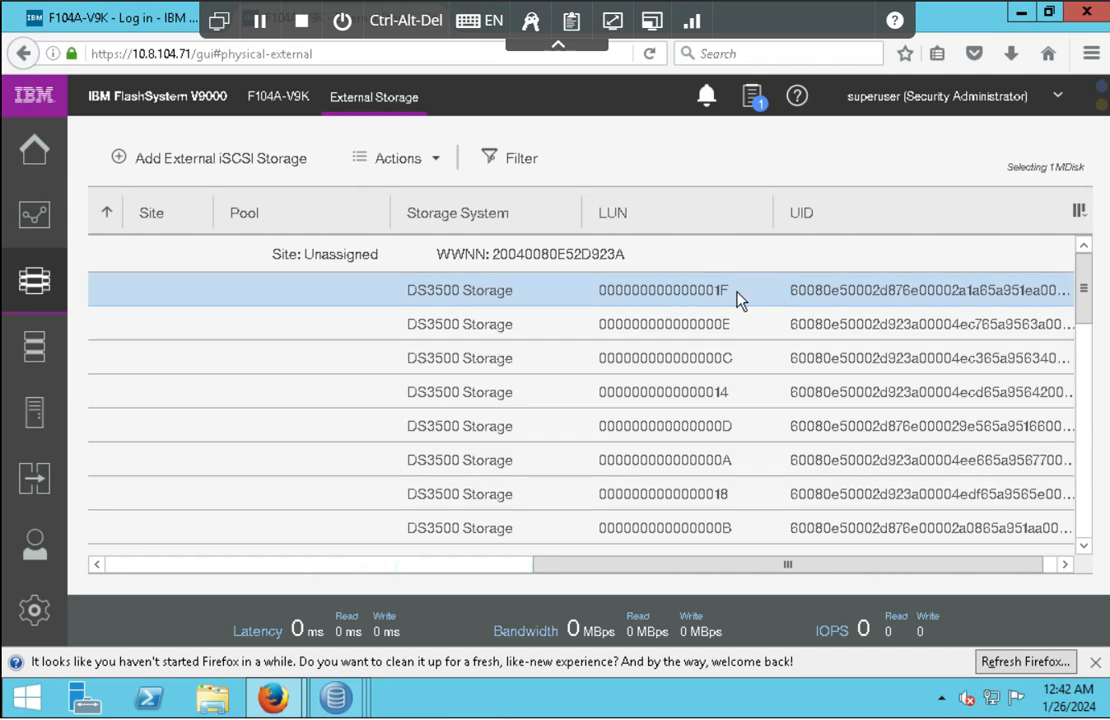
- Switch to the F104A4-DS3K management window and sort the host mappings of host V9KA by LUN in ascending order
{"action": "mouse_move", "coordinate": [347, 699]}
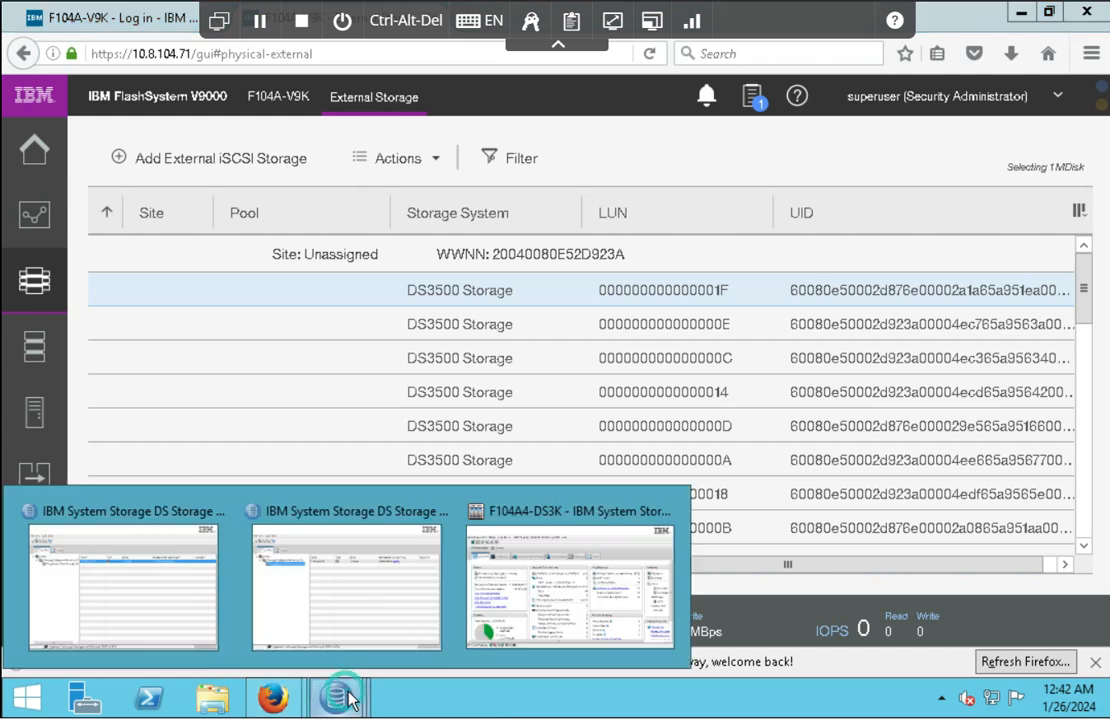
{"action": "left_click", "coordinate": [513, 610]}
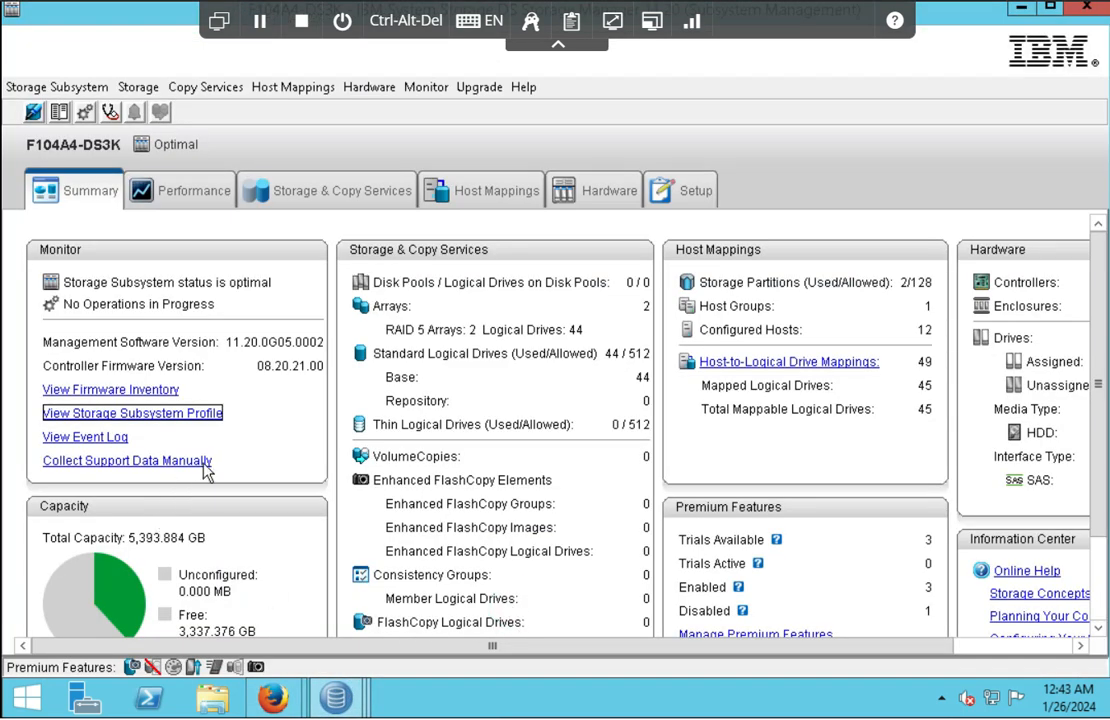
{"action": "left_click", "coordinate": [484, 196]}
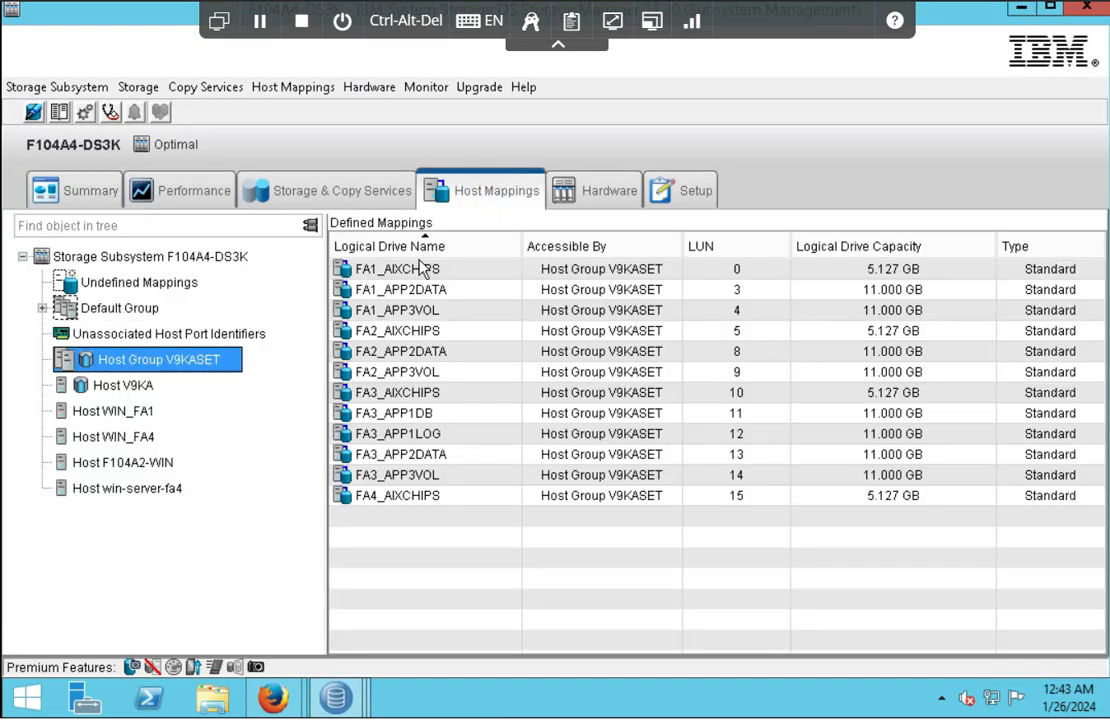
{"action": "left_click", "coordinate": [145, 390]}
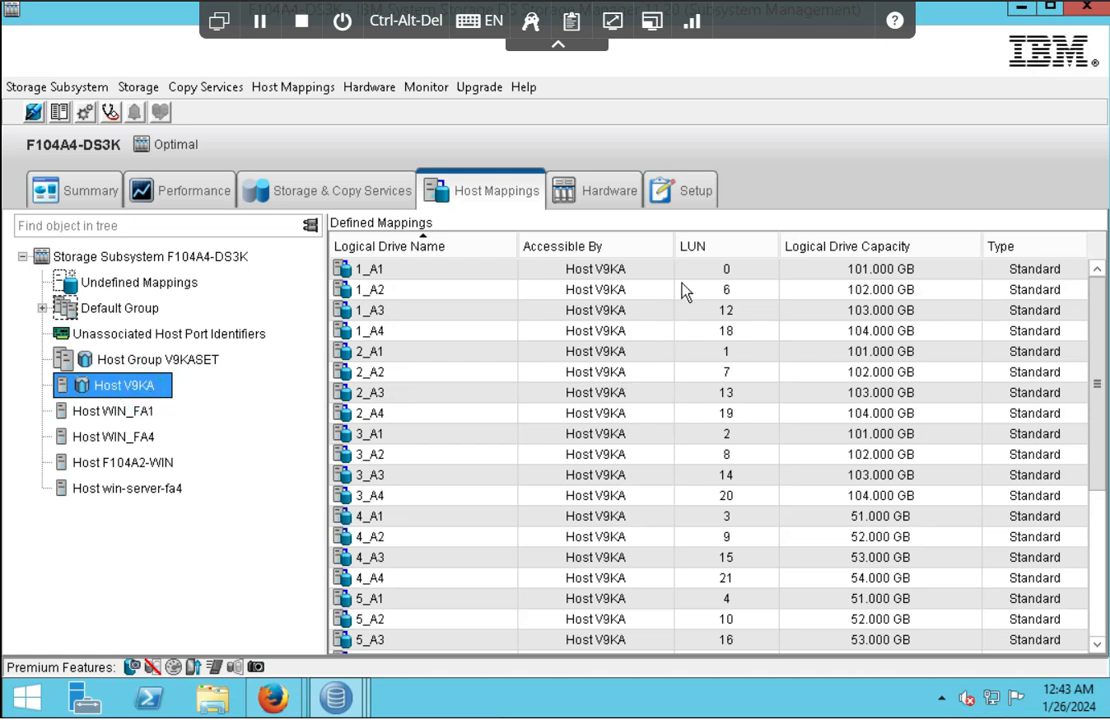
{"action": "left_click", "coordinate": [700, 246]}
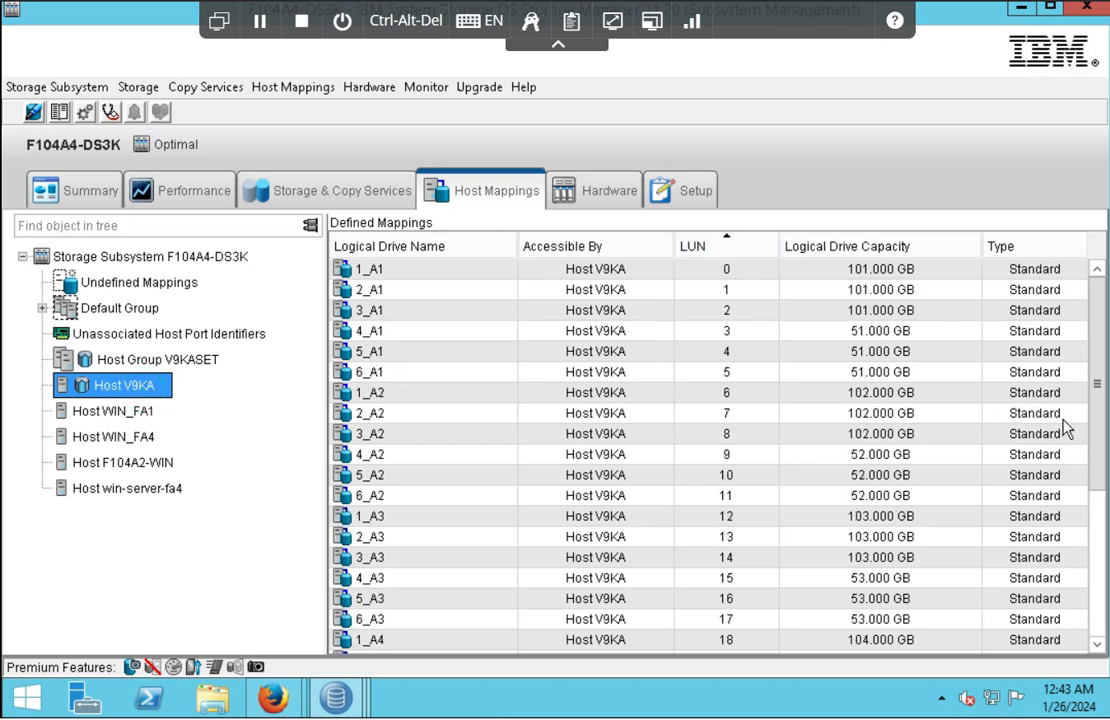
- Review the LUN mappings of host V9KA, switch back to the FlashSystem V9000 External Storage page, and sort the MDisks by ID
{"action": "left_click_drag", "start_coordinate": [1097, 443], "coordinate": [1098, 376]}
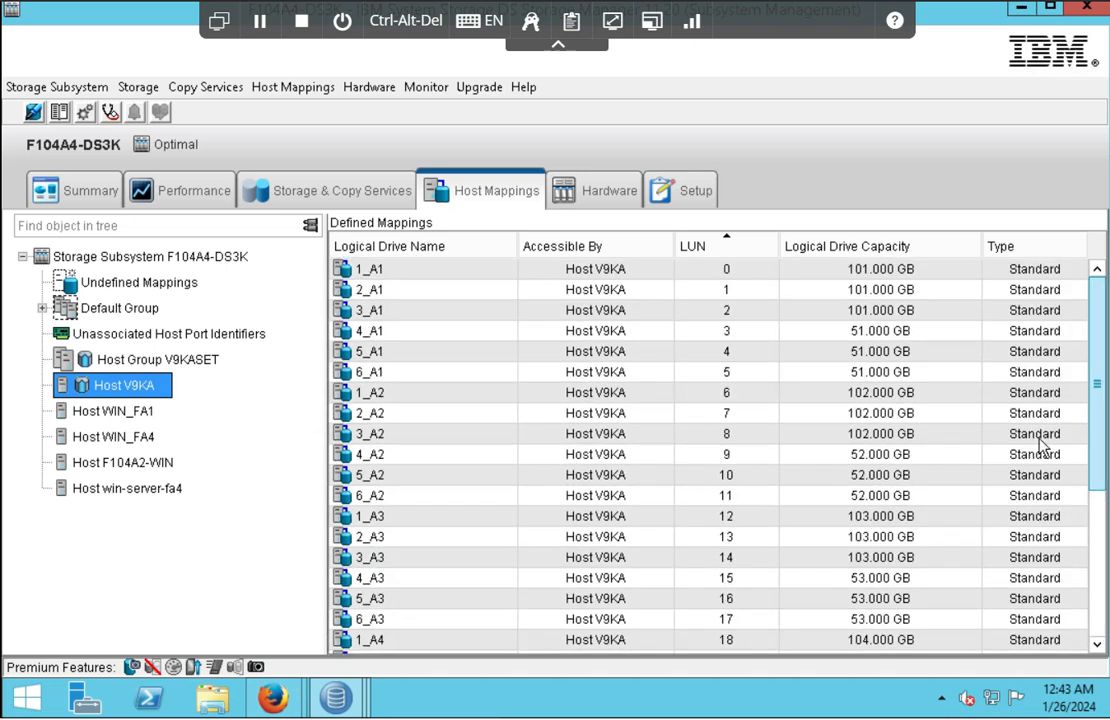
{"action": "mouse_move", "coordinate": [305, 698]}
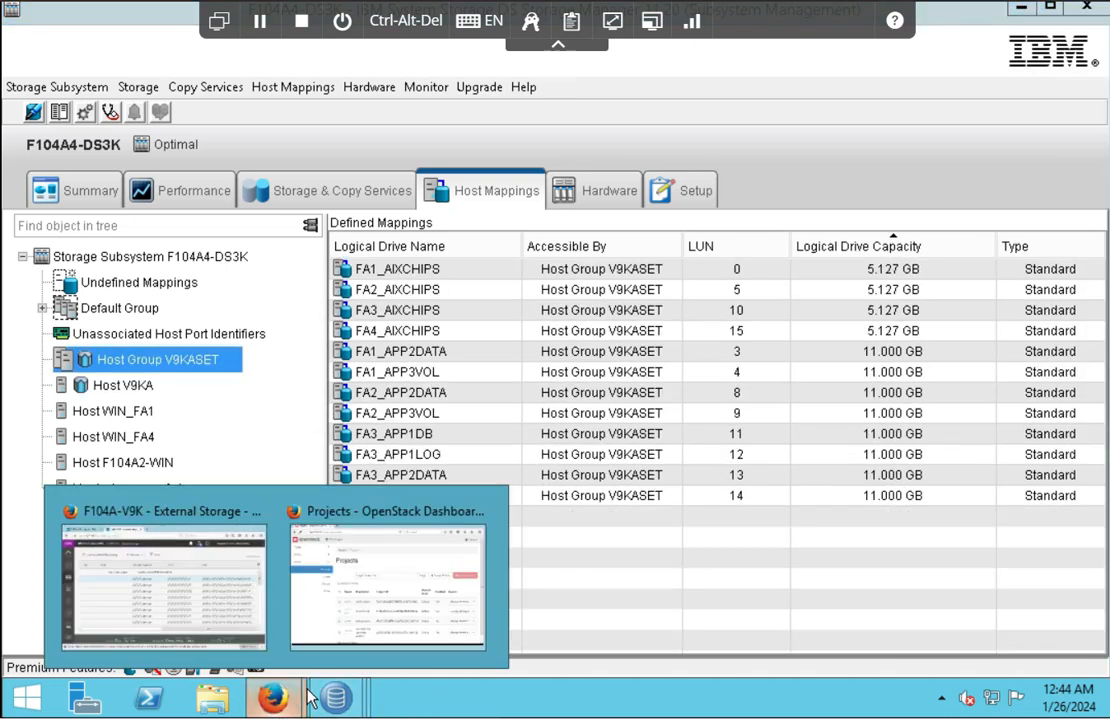
{"action": "left_click", "coordinate": [200, 530]}
{"action": "left_click", "coordinate": [396, 214]}
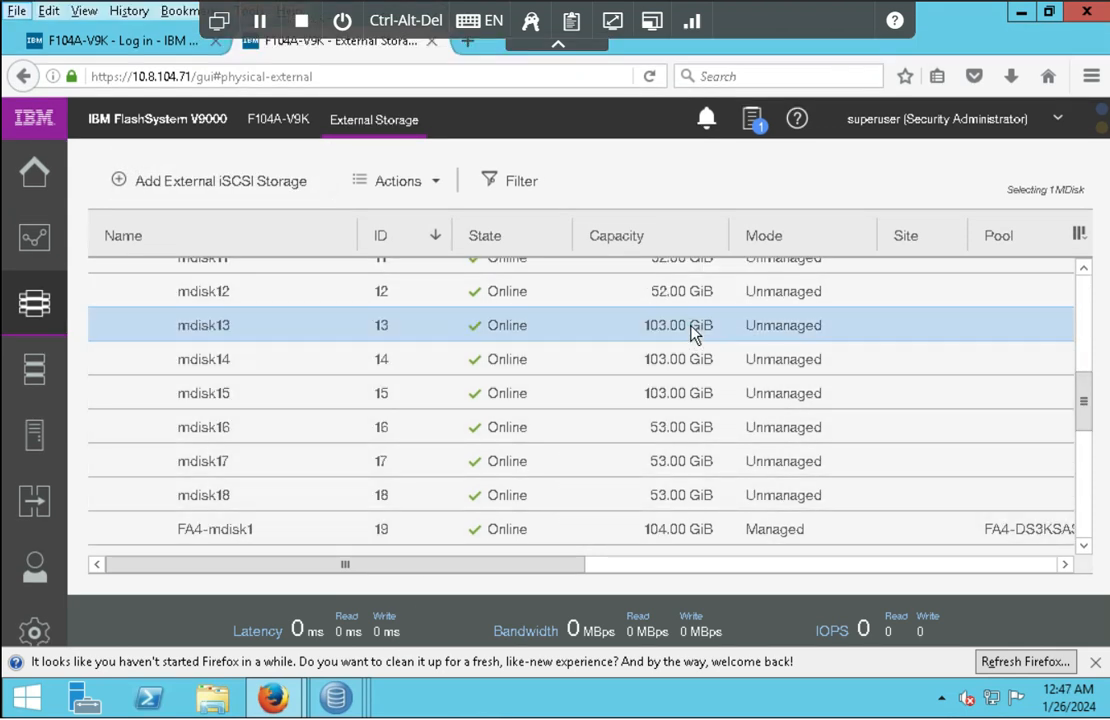
- Rename mdisk13, mdisk14 and mdisk15 using the owner's first name followed by "-mdisk" as the prefix, and close the task report
{"action": "left_click", "coordinate": [679, 359], "text": "ctrl"}
{"action": "left_click", "coordinate": [674, 376], "text": "ctrl"}
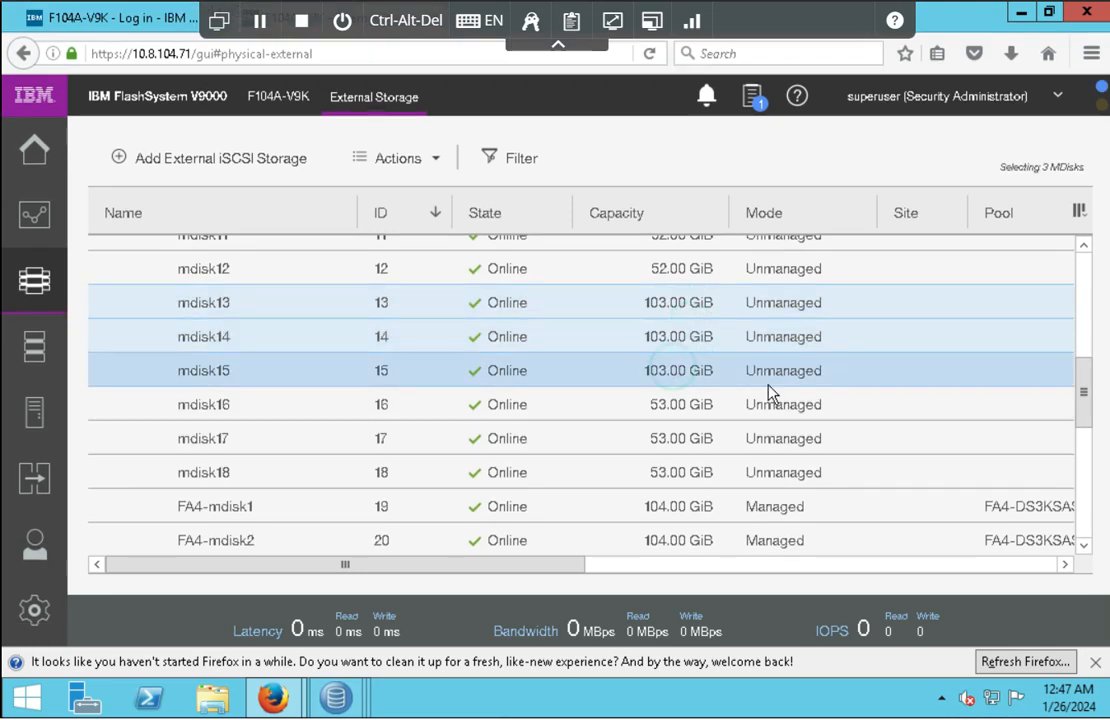
{"action": "right_click", "coordinate": [562, 369]}
{"action": "left_click", "coordinate": [580, 390]}
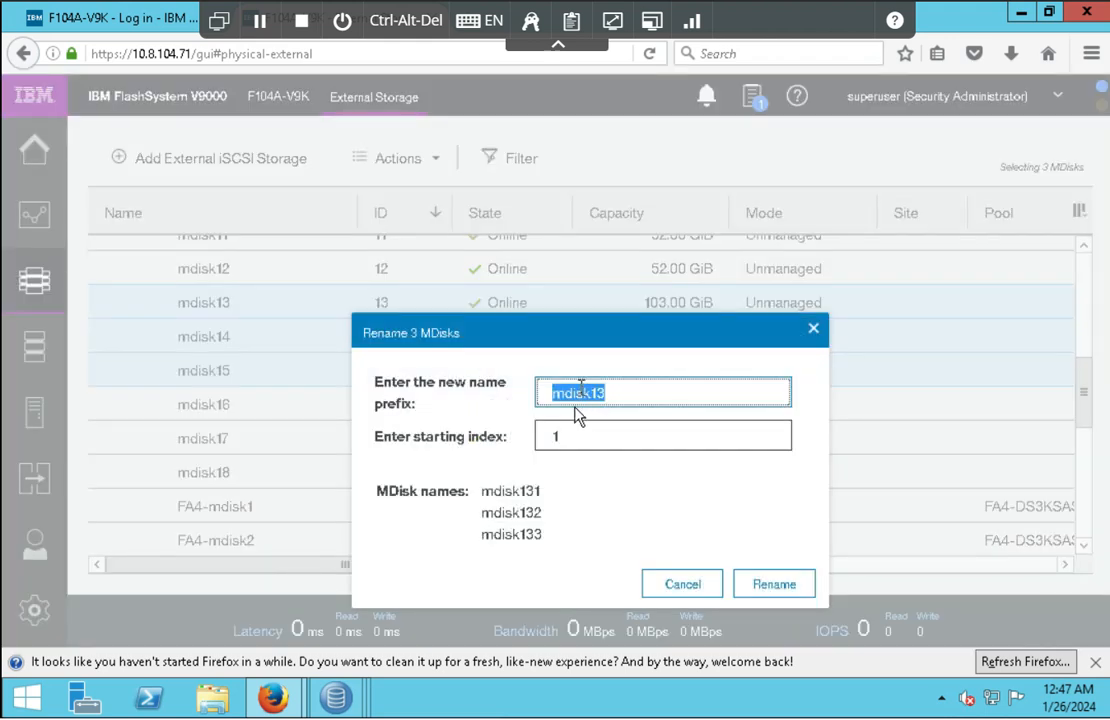
{"action": "type", "text": "ami"}
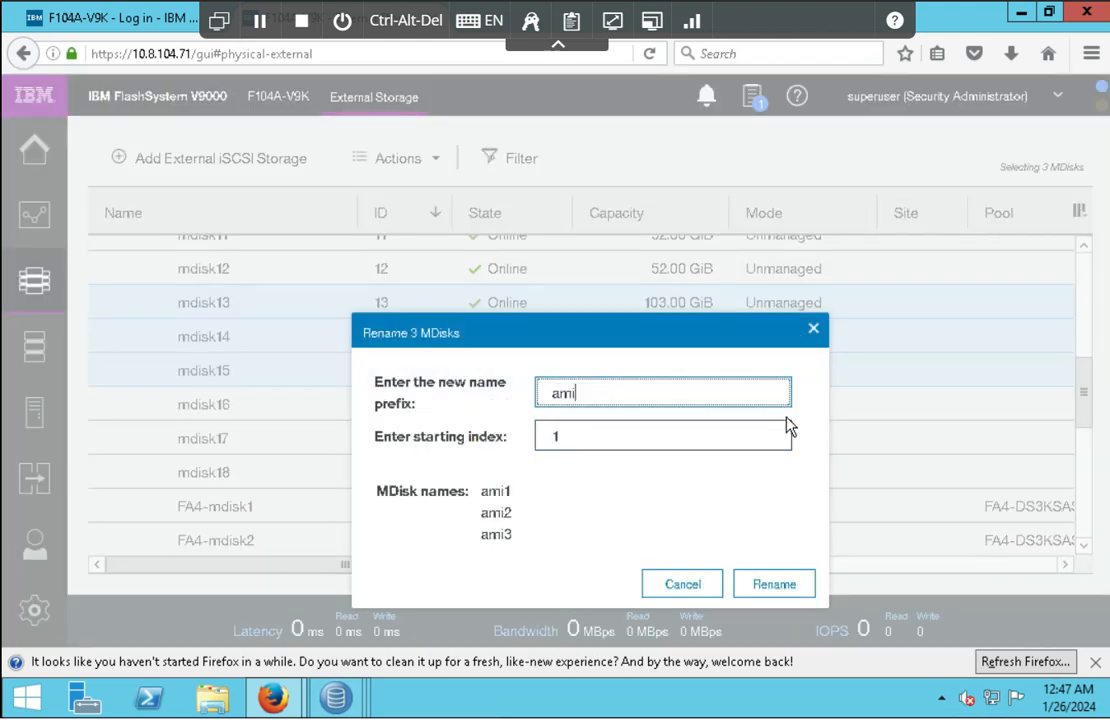
{"action": "type", "text": "t-mdisk"}
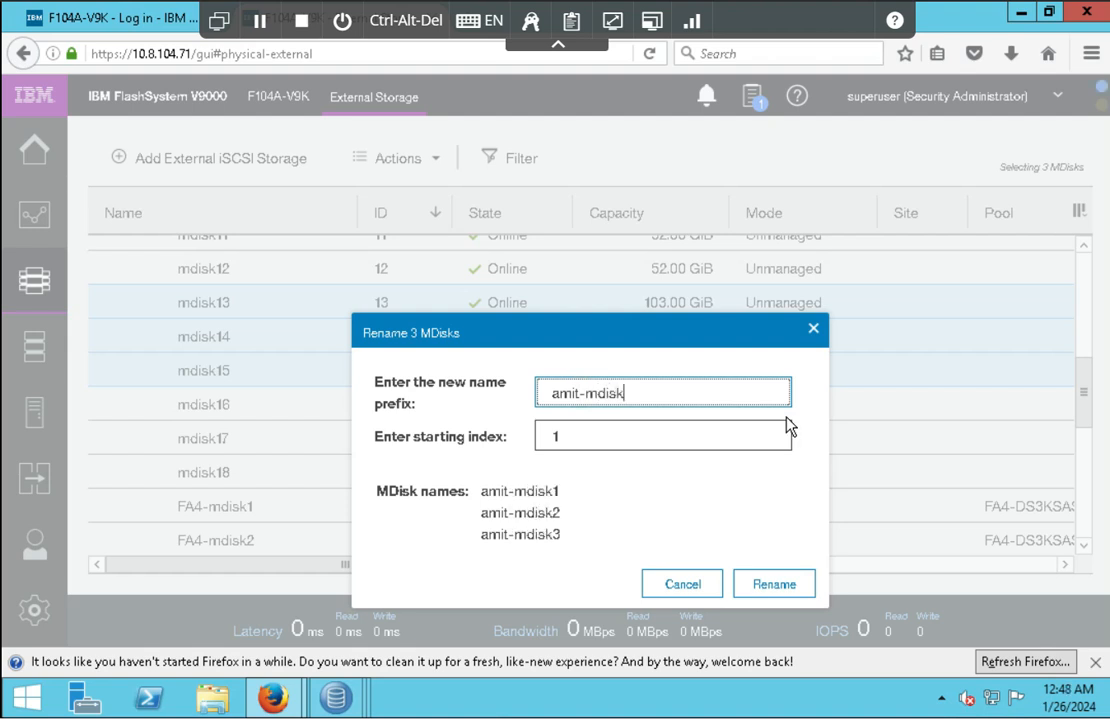
{"action": "left_click", "coordinate": [772, 586]}
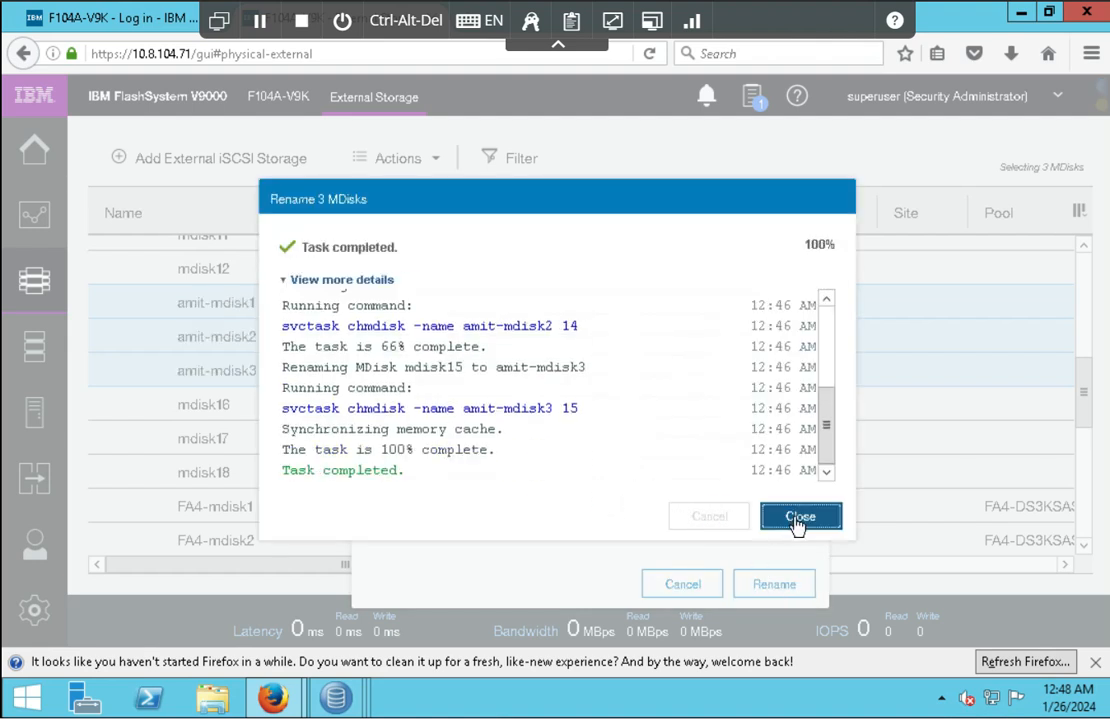
{"action": "left_click", "coordinate": [812, 520]}
- Rename mdisk16, mdisk17 and mdisk18 using the owner's first name followed by "-53-mdisk" as the prefix
{"action": "left_click", "coordinate": [657, 404]}
{"action": "left_click", "coordinate": [674, 478], "text": "shift"}
{"action": "right_click", "coordinate": [660, 413]}
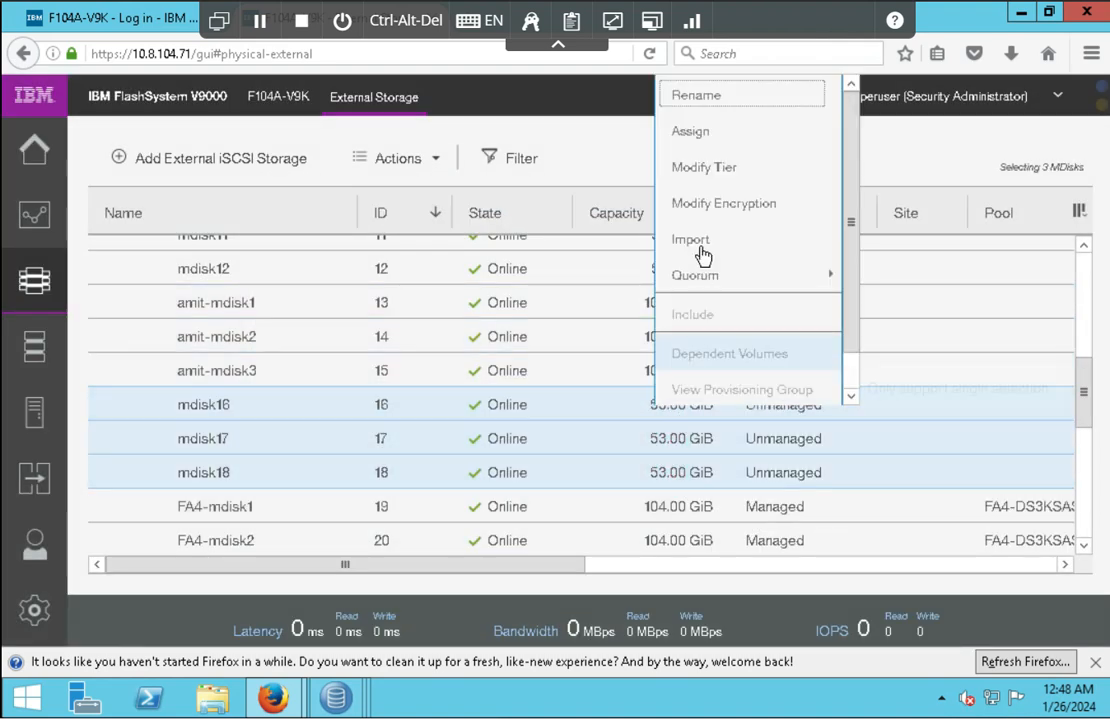
{"action": "left_click", "coordinate": [738, 97]}
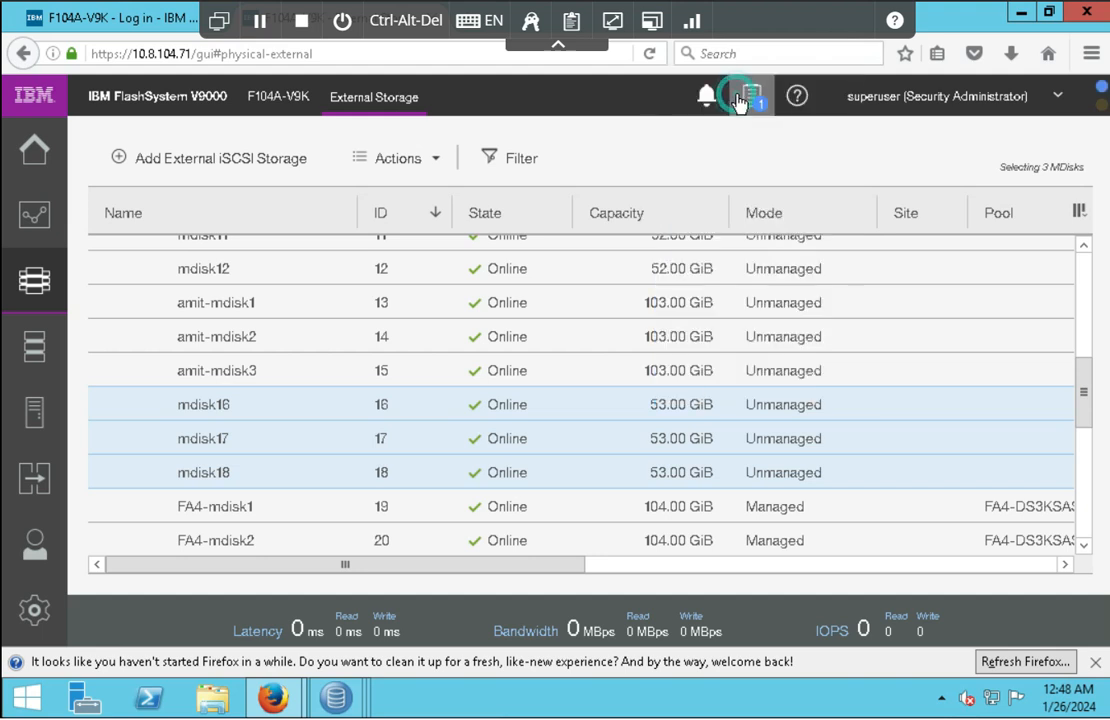
{"action": "type", "text": "am"}
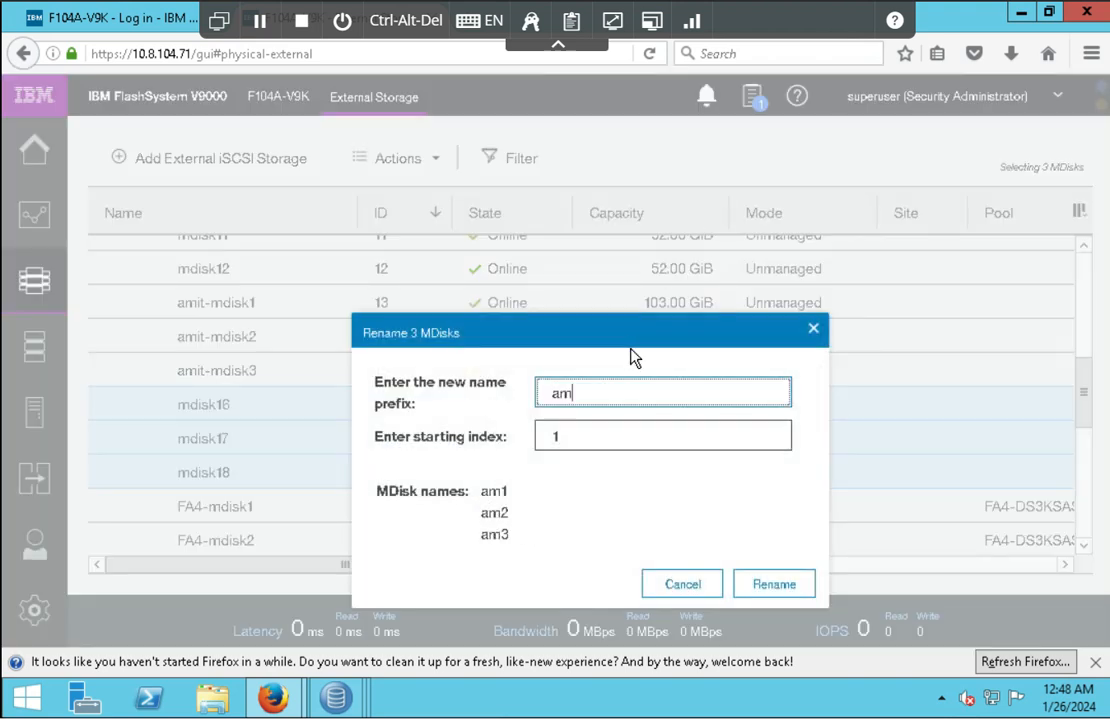
{"action": "type", "text": "it-"}
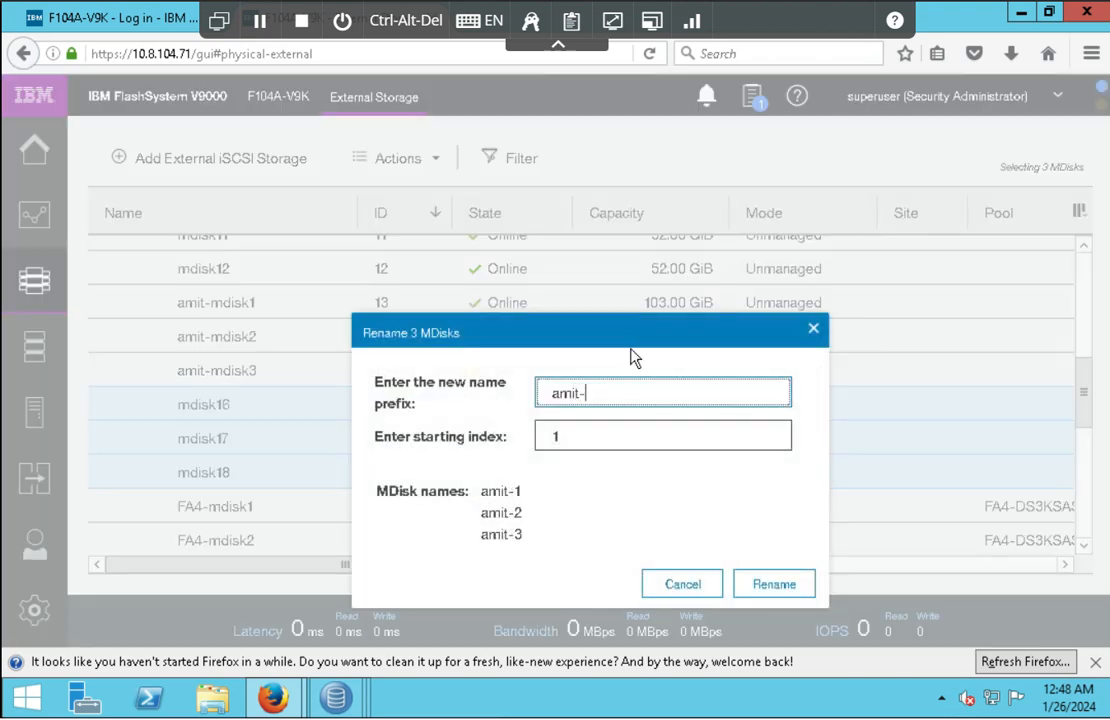
{"action": "type", "text": "53-mdisk"}
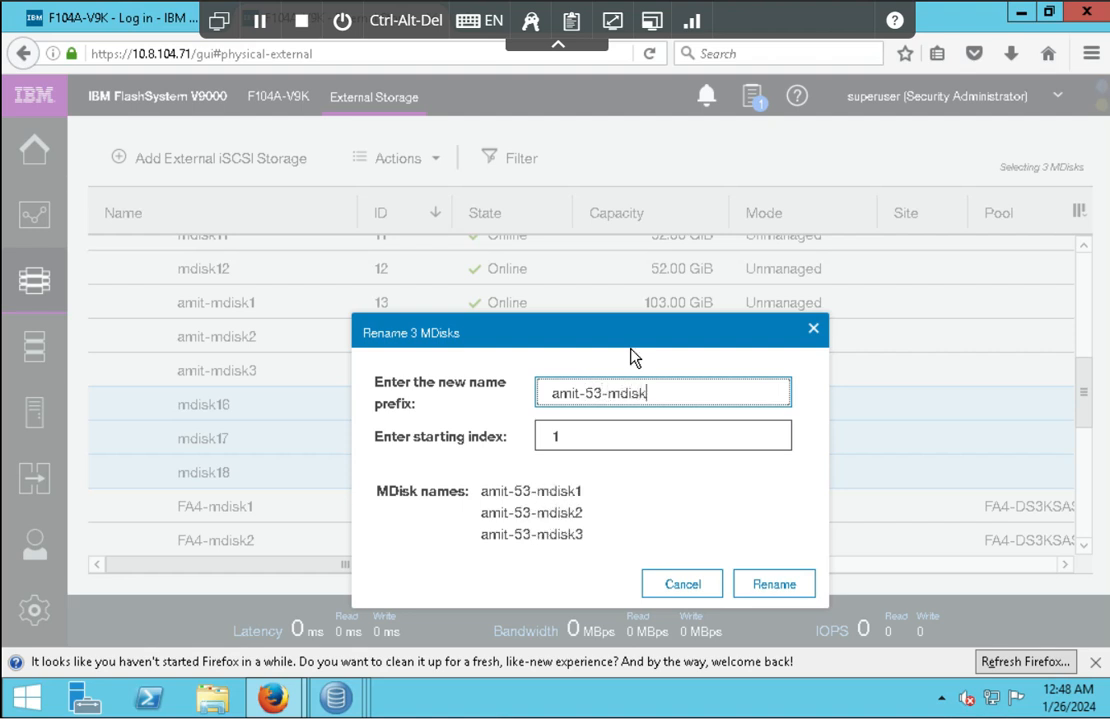
- Rename the three unmanaged 53 GiB MDisks with IDs 16 to 18 using the owner's first name plus "-53-mdisk" and starting index 4
{"action": "type", "text": "1"}
{"action": "left_click", "coordinate": [565, 436]}
{"action": "key", "text": "BackSpace"}
{"action": "type", "text": "4"}
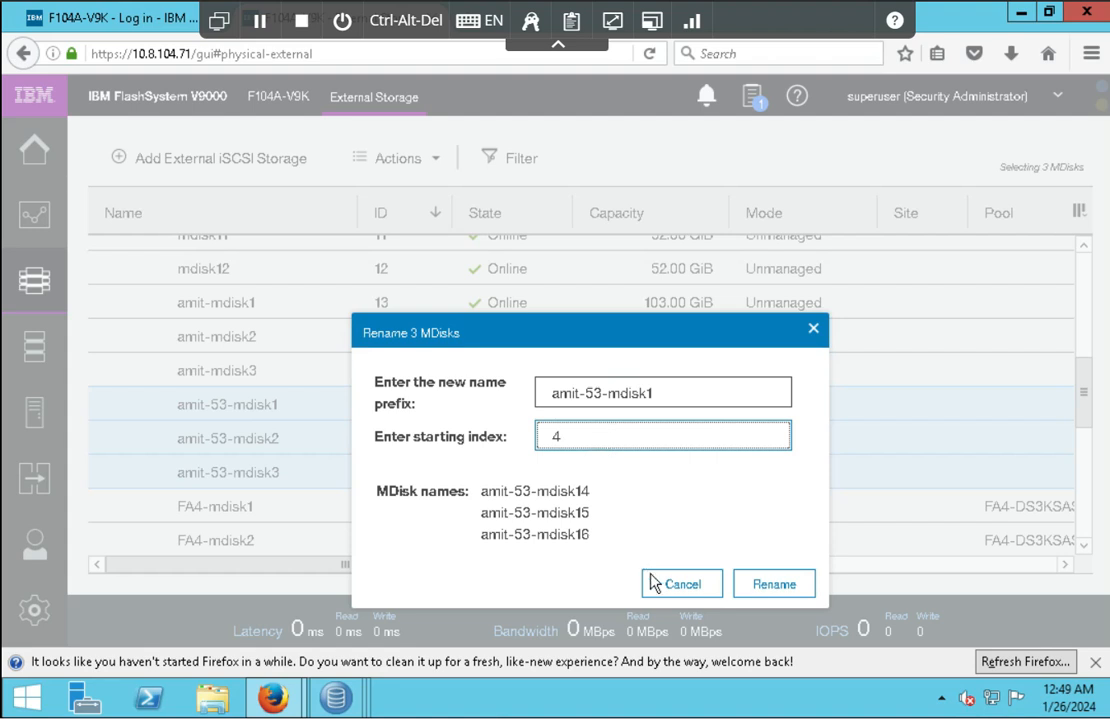
{"action": "triple_click", "coordinate": [684, 394]}
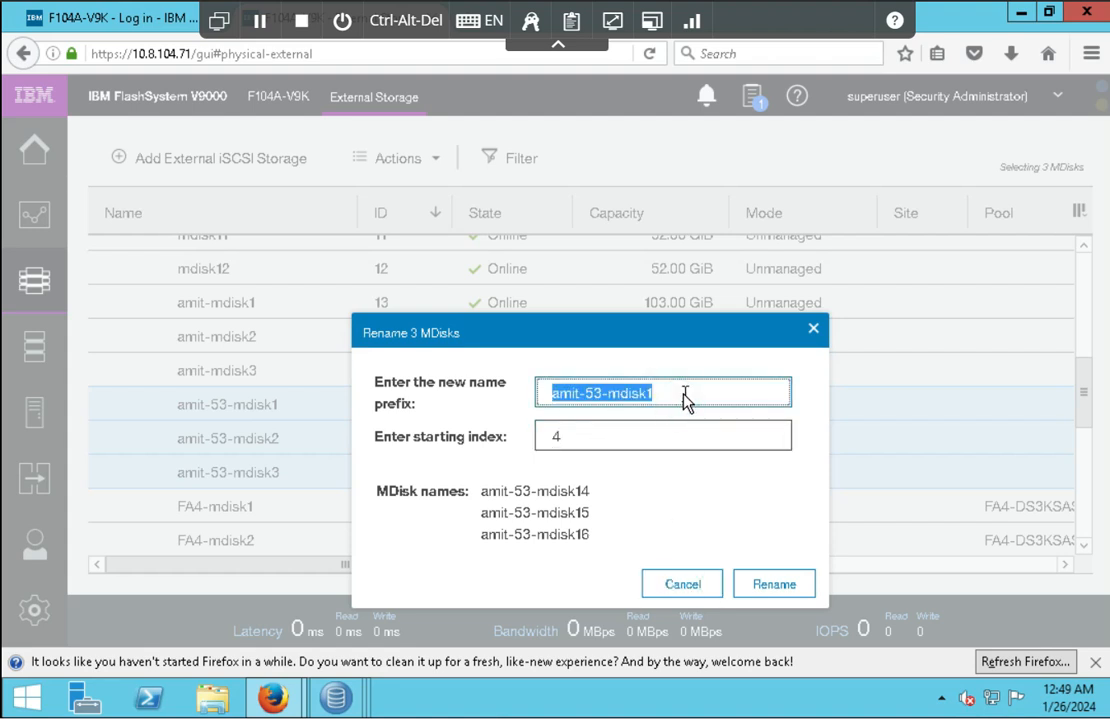
{"action": "left_click", "coordinate": [684, 394]}
{"action": "key", "text": "BackSpace"}
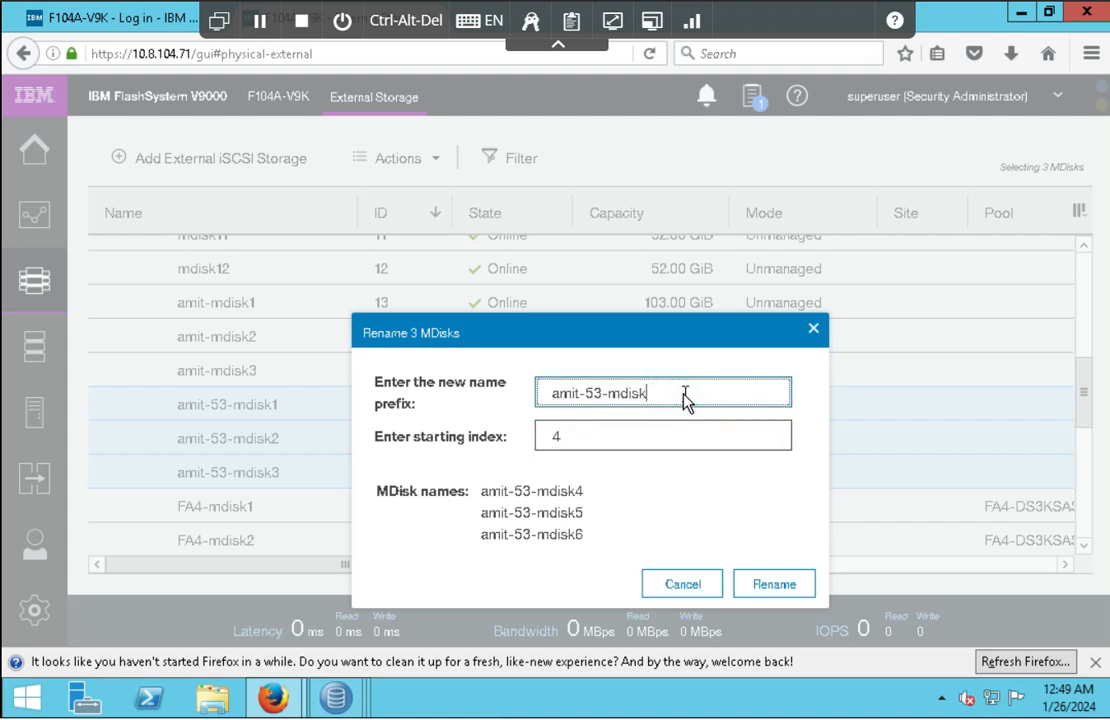
{"action": "left_click", "coordinate": [748, 590]}
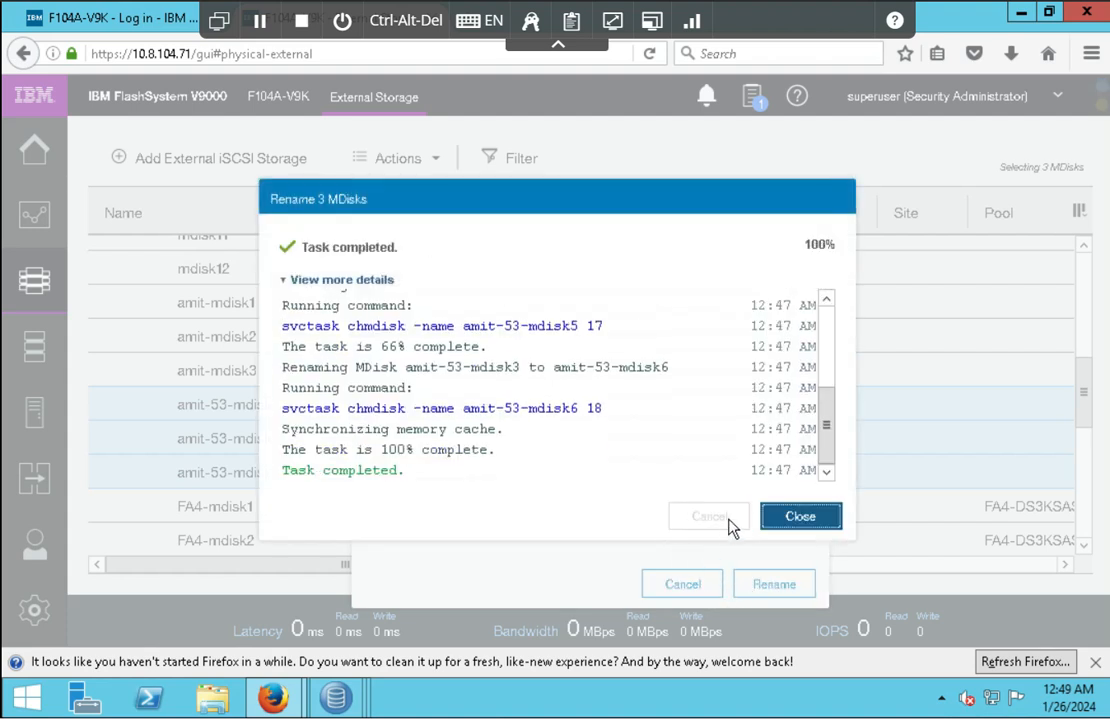
{"action": "left_click", "coordinate": [805, 518]}
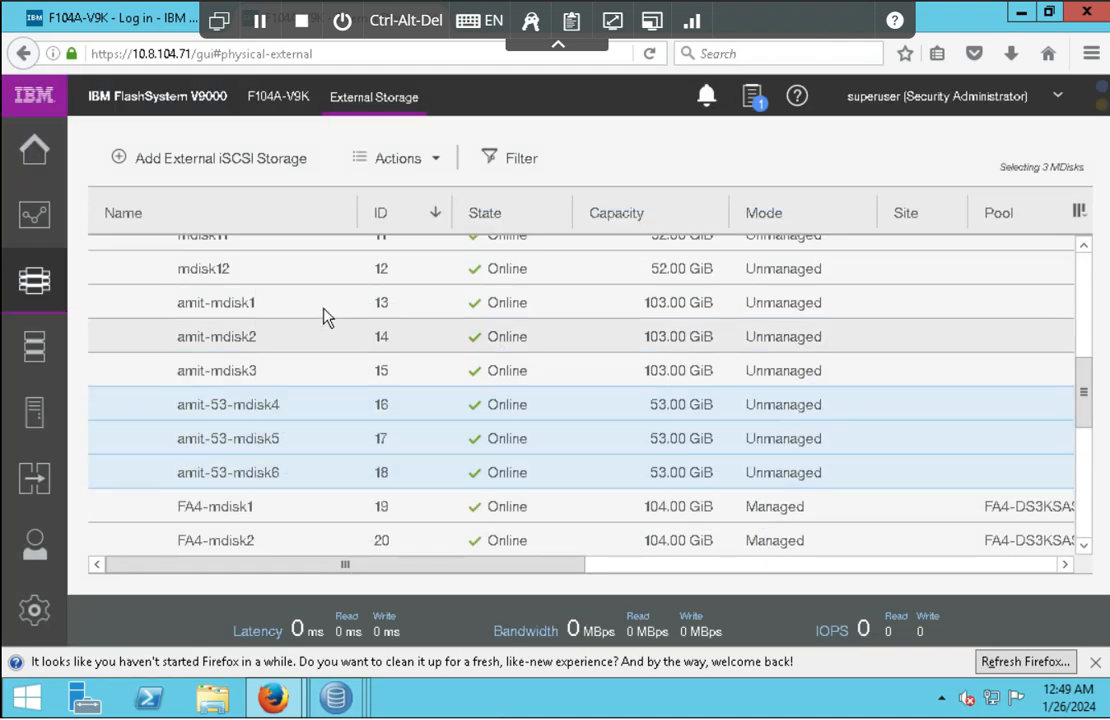
- Rename the three unmanaged 103 GiB MDisks with IDs 13 to 15 using the owner's first name plus "-103-mdisk" as the prefix
{"action": "left_click", "coordinate": [322, 304]}
{"action": "left_click", "coordinate": [320, 368], "text": "shift"}
{"action": "right_click", "coordinate": [320, 368]}
{"action": "left_click", "coordinate": [362, 383]}
{"action": "triple_click", "coordinate": [563, 396]}
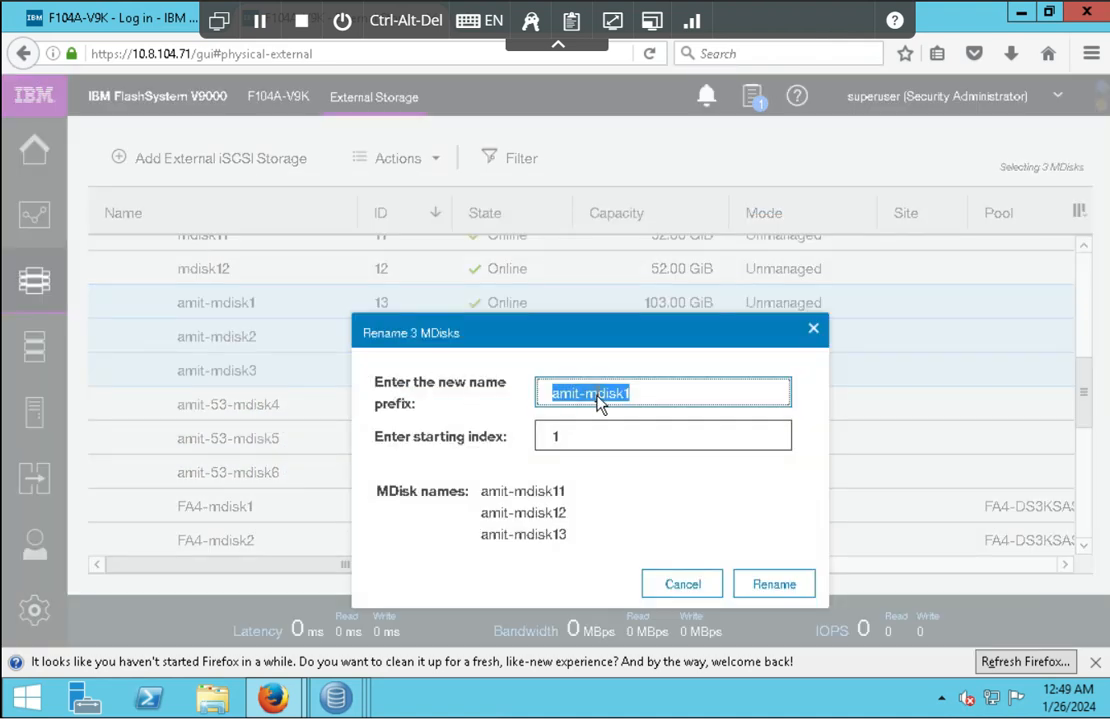
{"action": "left_click", "coordinate": [701, 392]}
{"action": "key", "text": "BackSpace"}
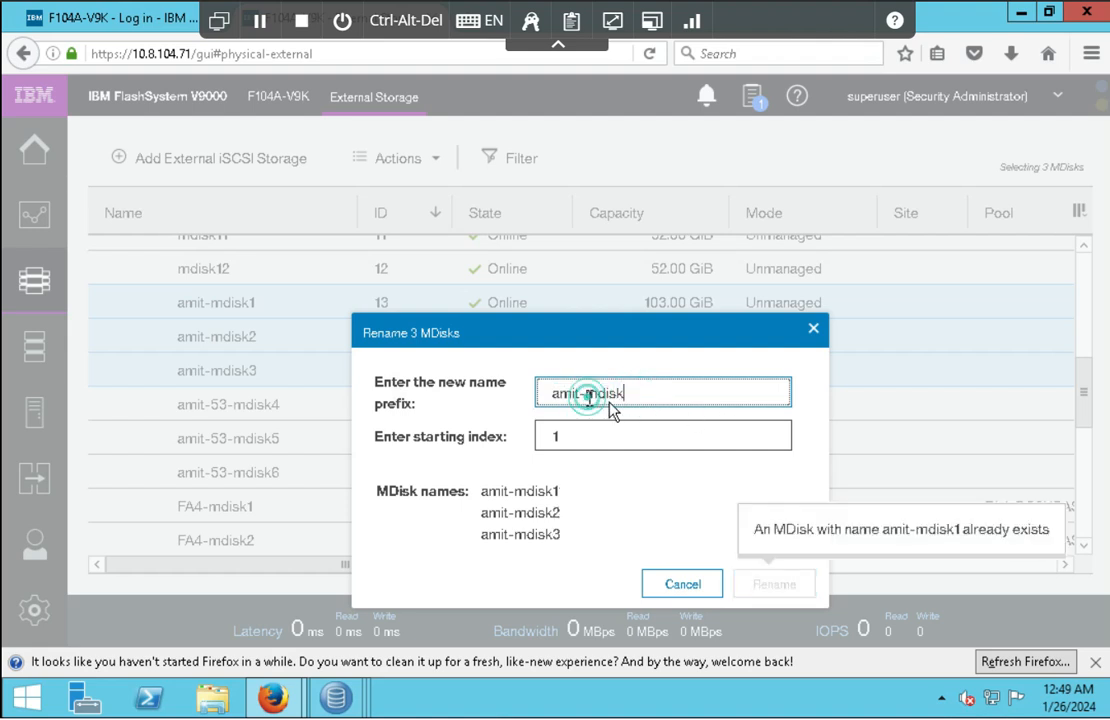
{"action": "type", "text": "103-"}
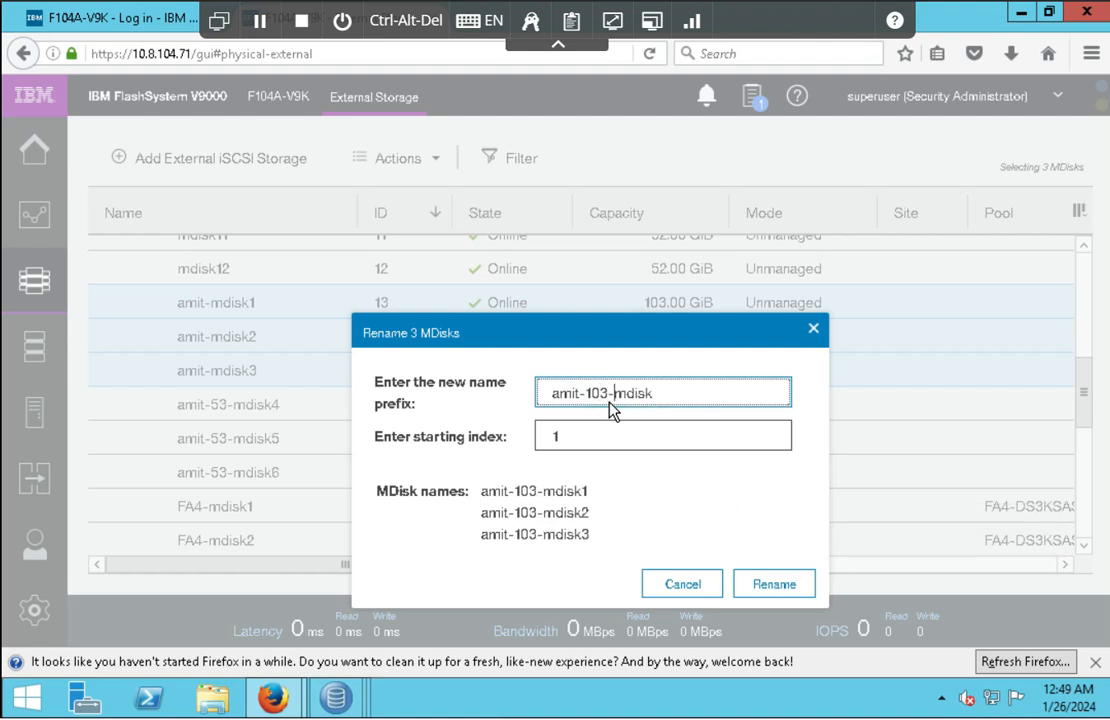
{"action": "left_click", "coordinate": [775, 585]}
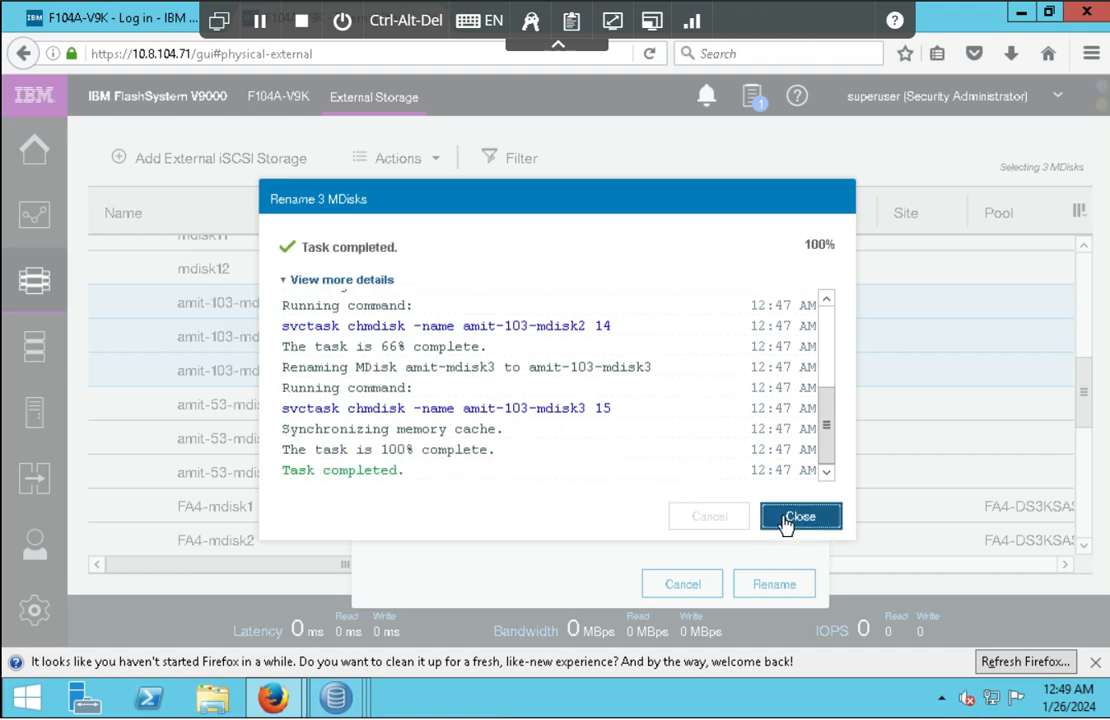
{"action": "left_click", "coordinate": [786, 518]}
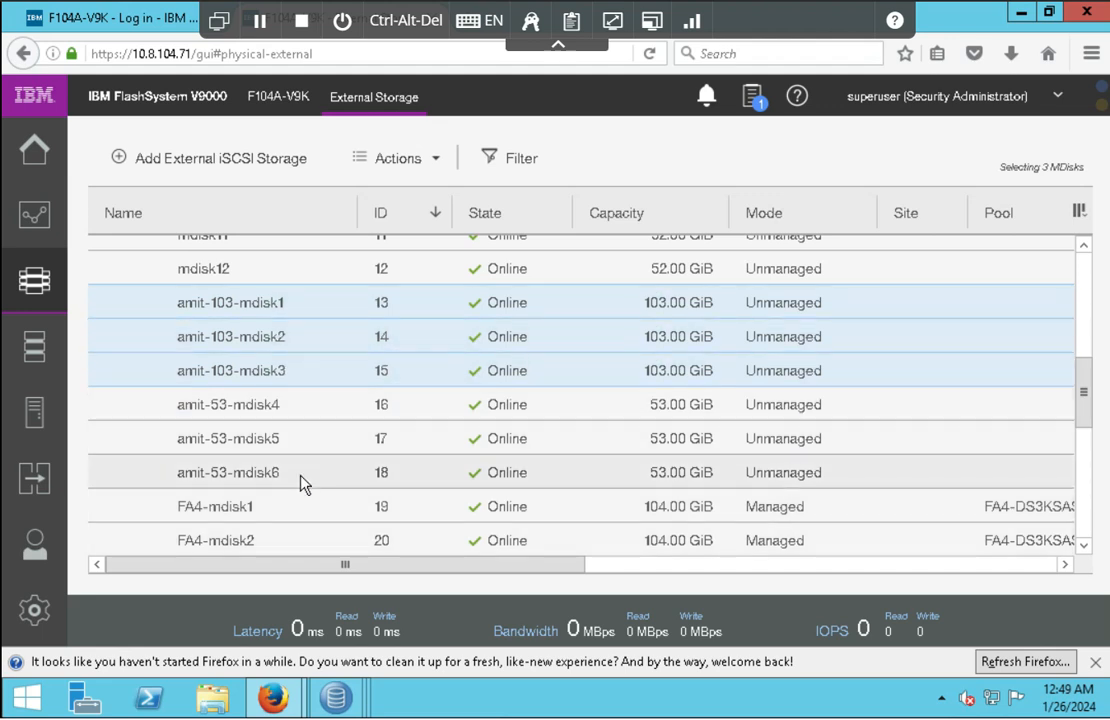
- Open the detailed properties of the 53 GiB MDisk with ID 18 and check its LUN and tier description
{"action": "key", "text": "alt"}
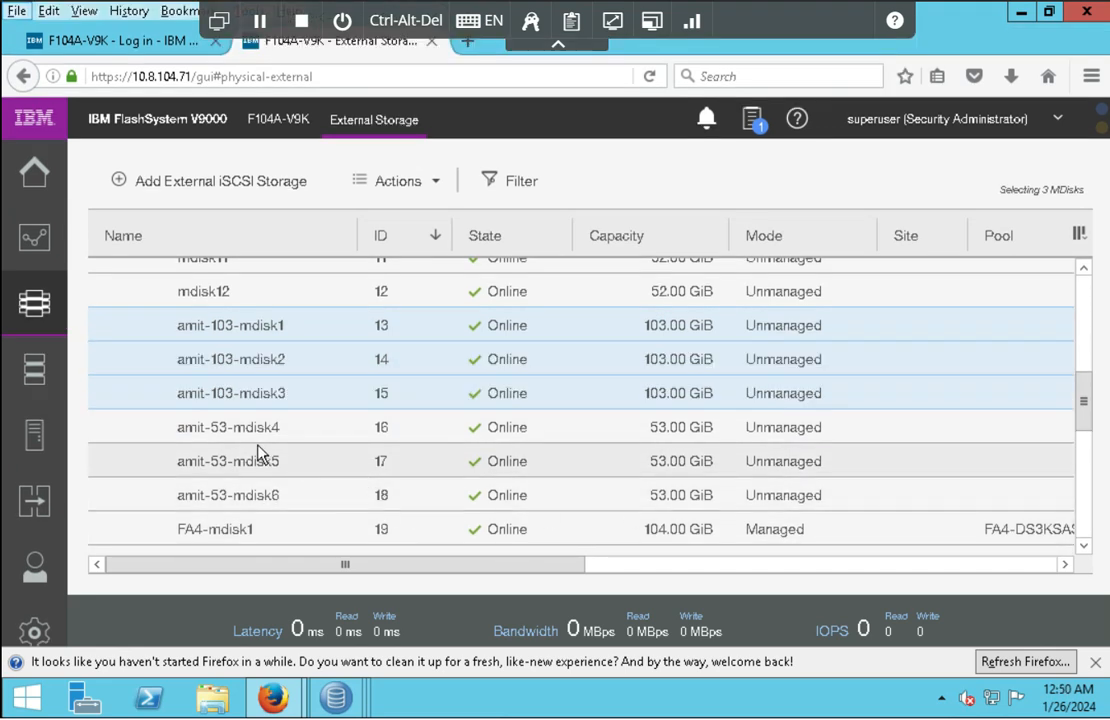
{"action": "right_click", "coordinate": [246, 503]}
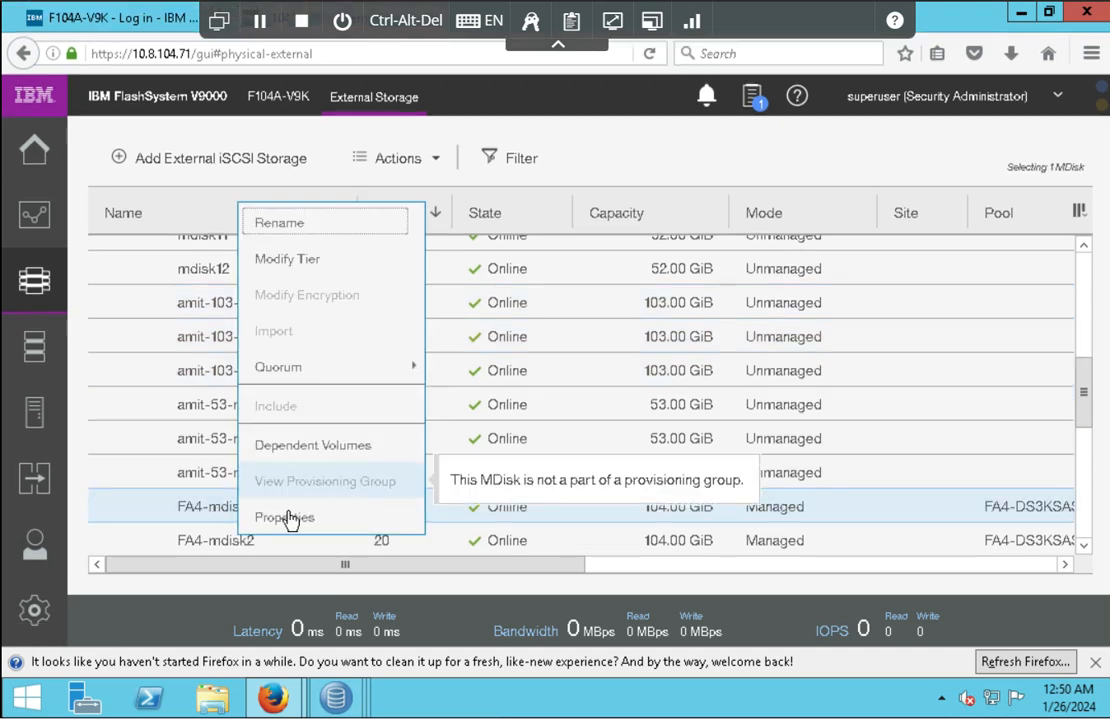
{"action": "left_click", "coordinate": [288, 515]}
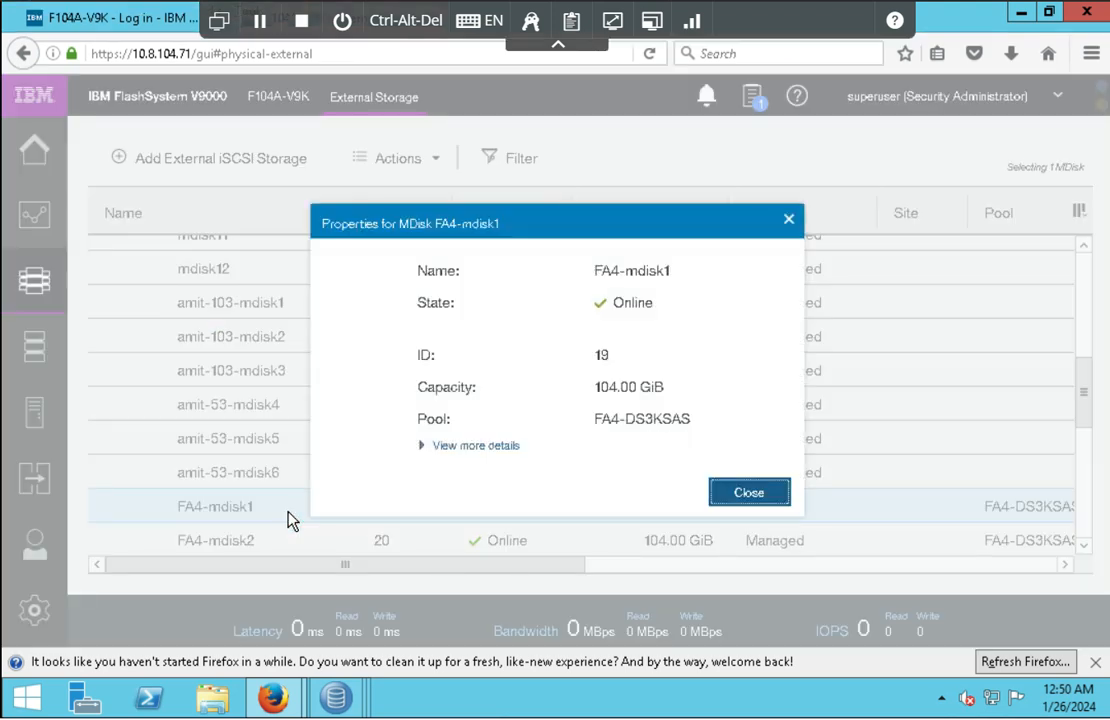
{"action": "left_click", "coordinate": [462, 446]}
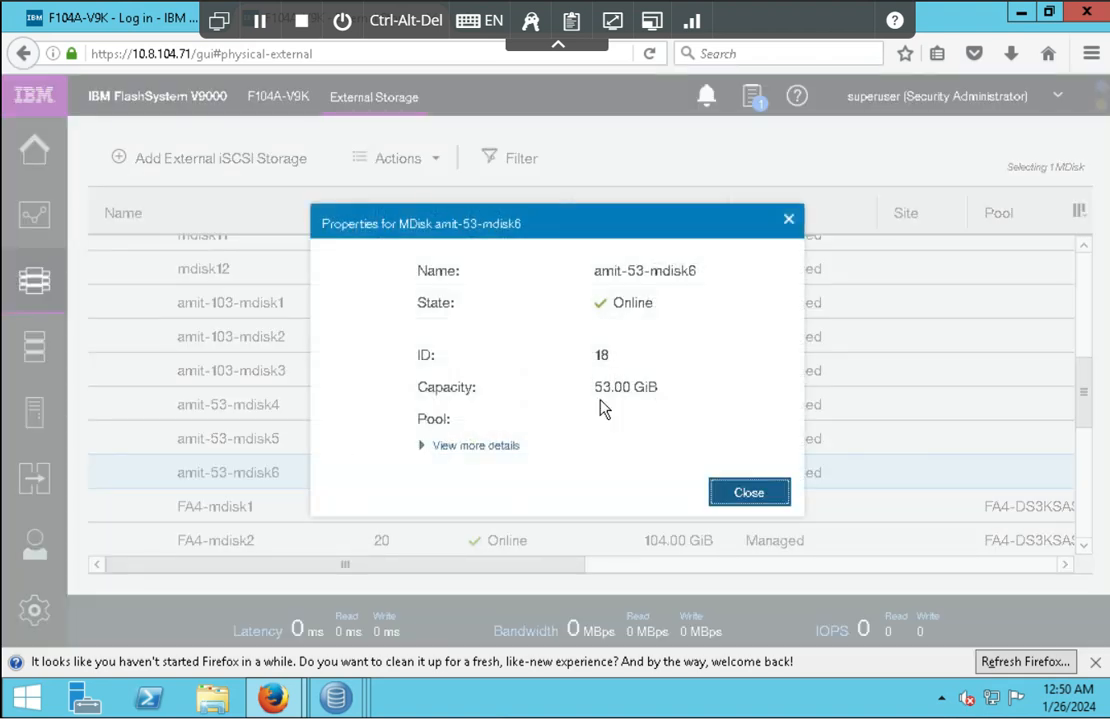
{"action": "left_click", "coordinate": [459, 446]}
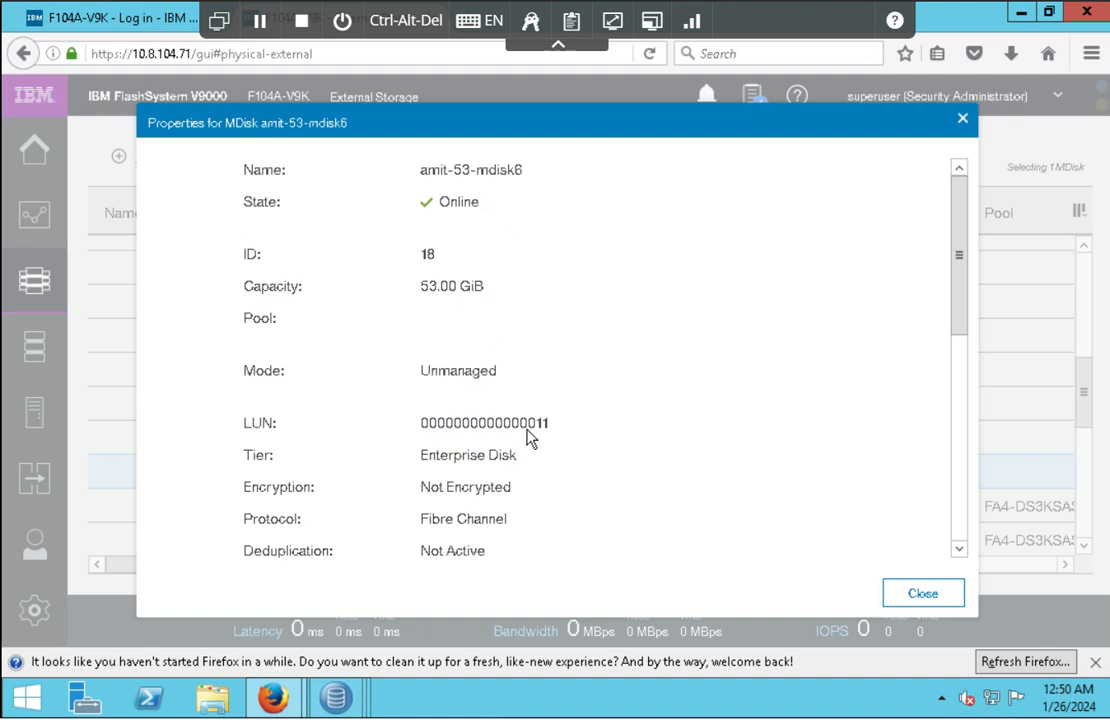
{"action": "scroll", "coordinate": [500, 258], "scroll_direction": "down", "scroll_amount": 5}
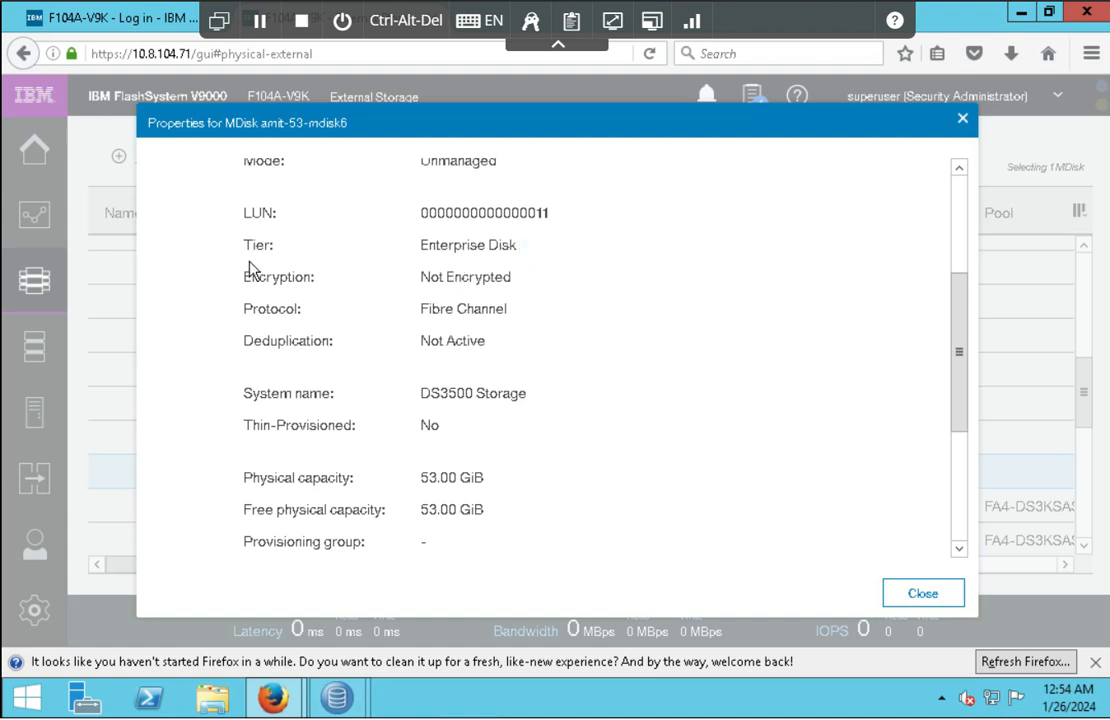
{"action": "left_click_drag", "start_coordinate": [245, 251], "coordinate": [499, 252]}
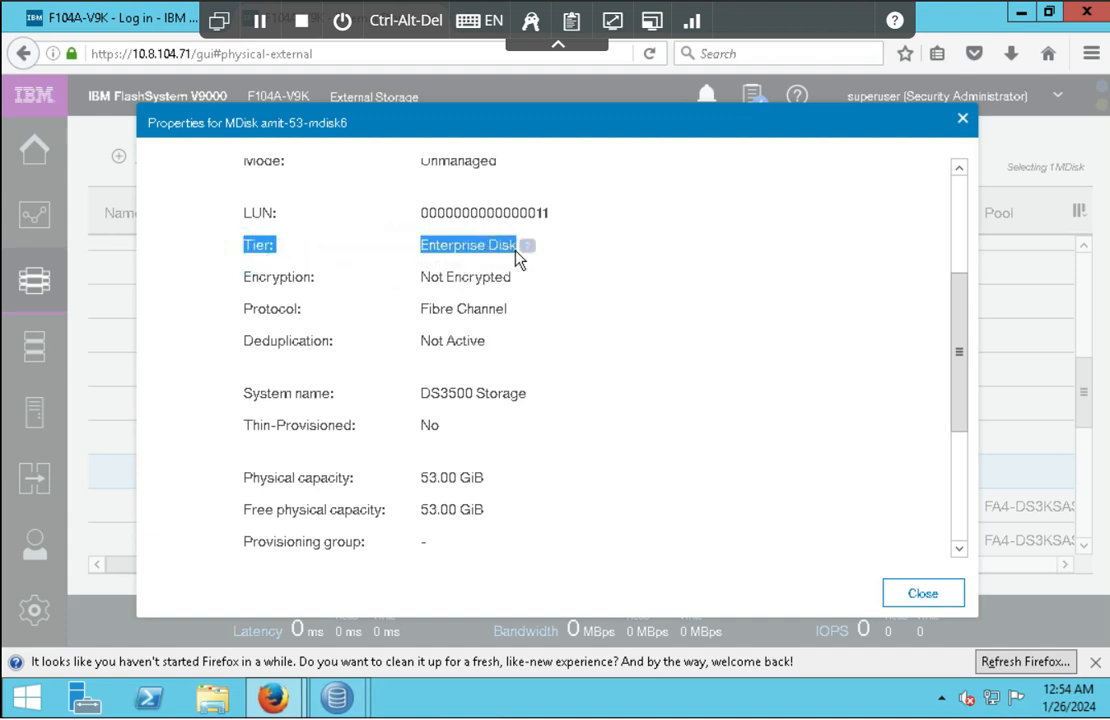
{"action": "mouse_move", "coordinate": [529, 251]}
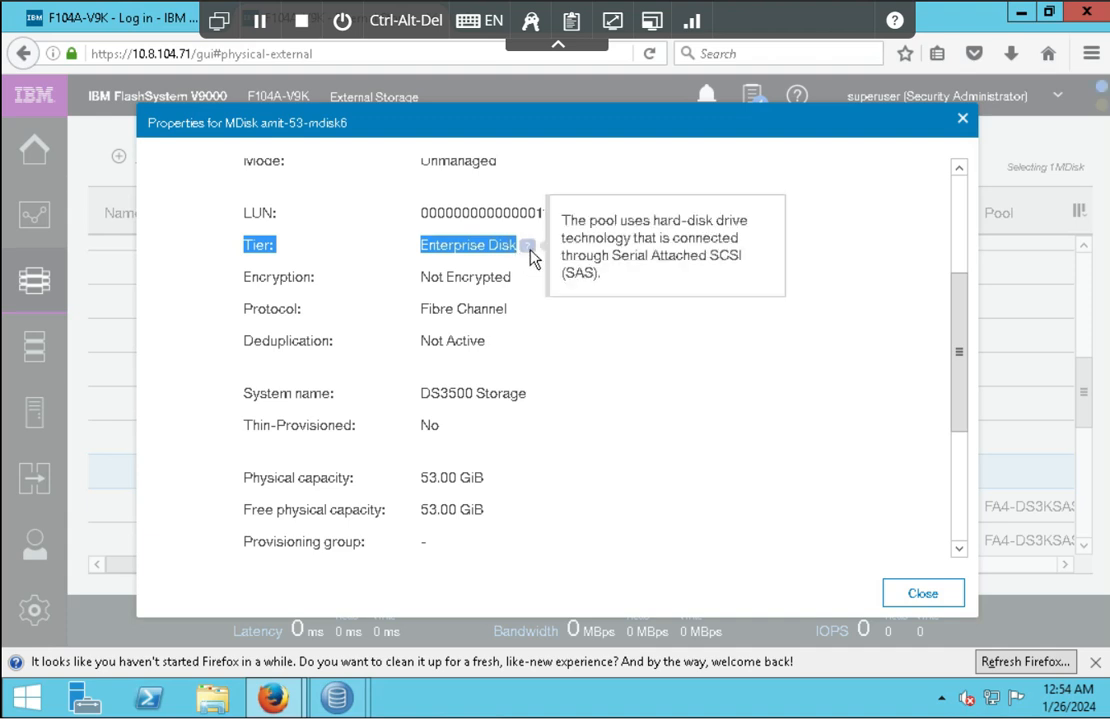
{"action": "left_click", "coordinate": [555, 435]}
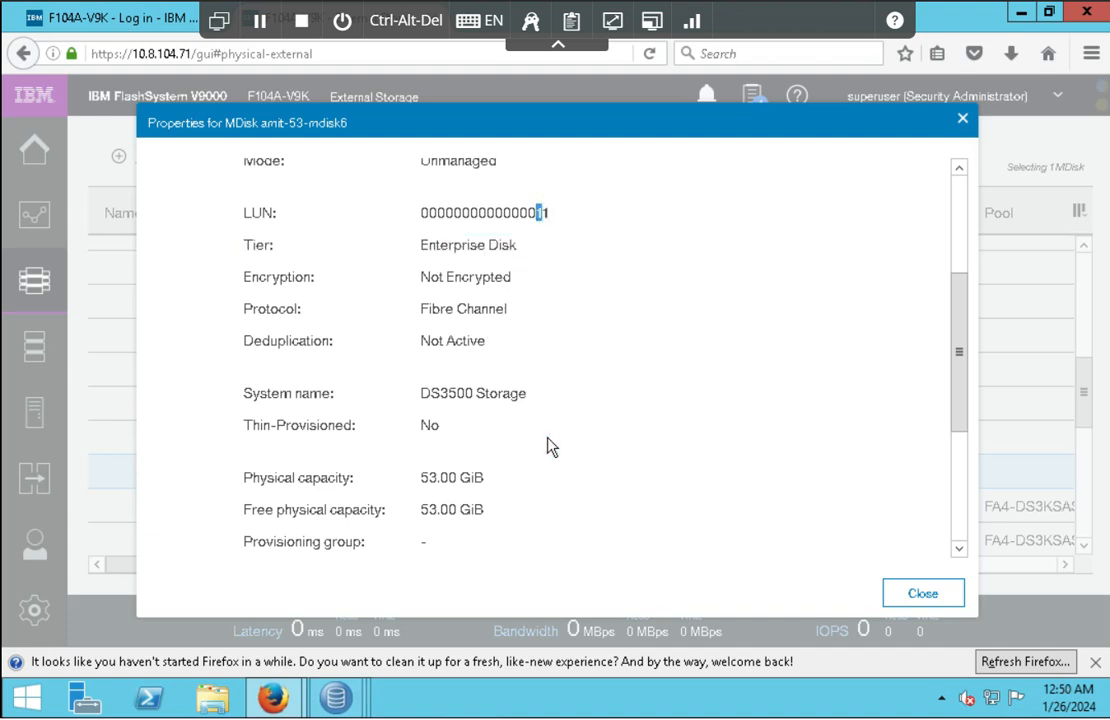
- Check the path count and UID of the MDisk with ID 18, and close its properties
{"action": "scroll", "coordinate": [548, 446], "scroll_direction": "down", "scroll_amount": 5}
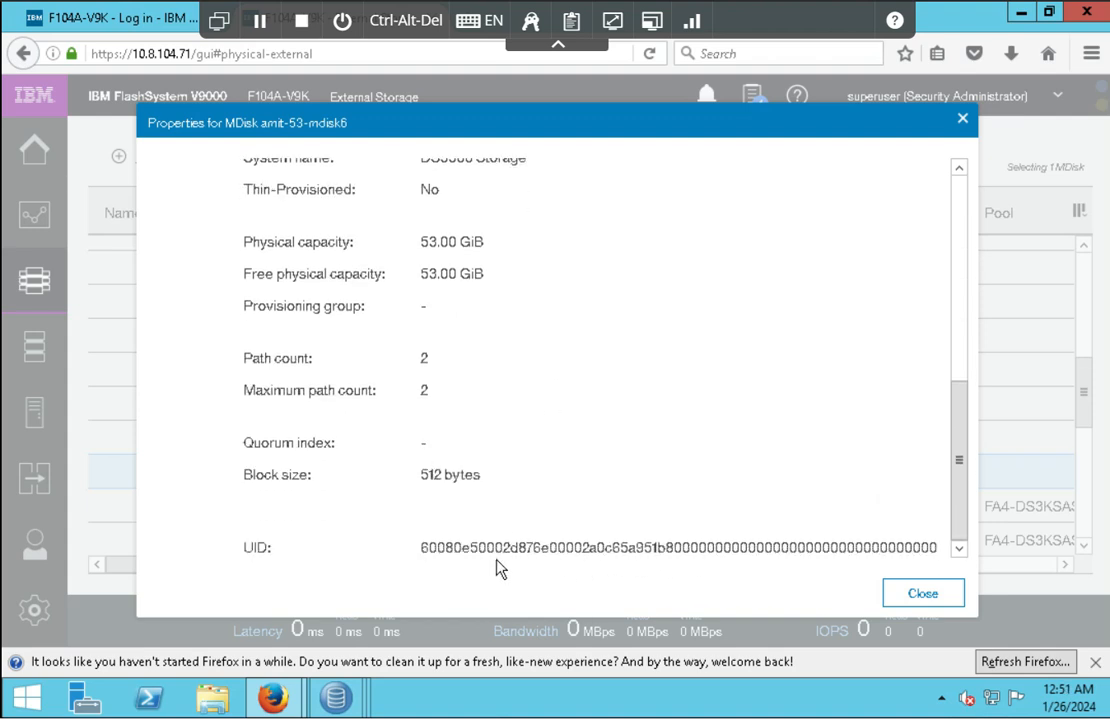
{"action": "left_click_drag", "start_coordinate": [422, 550], "coordinate": [677, 556]}
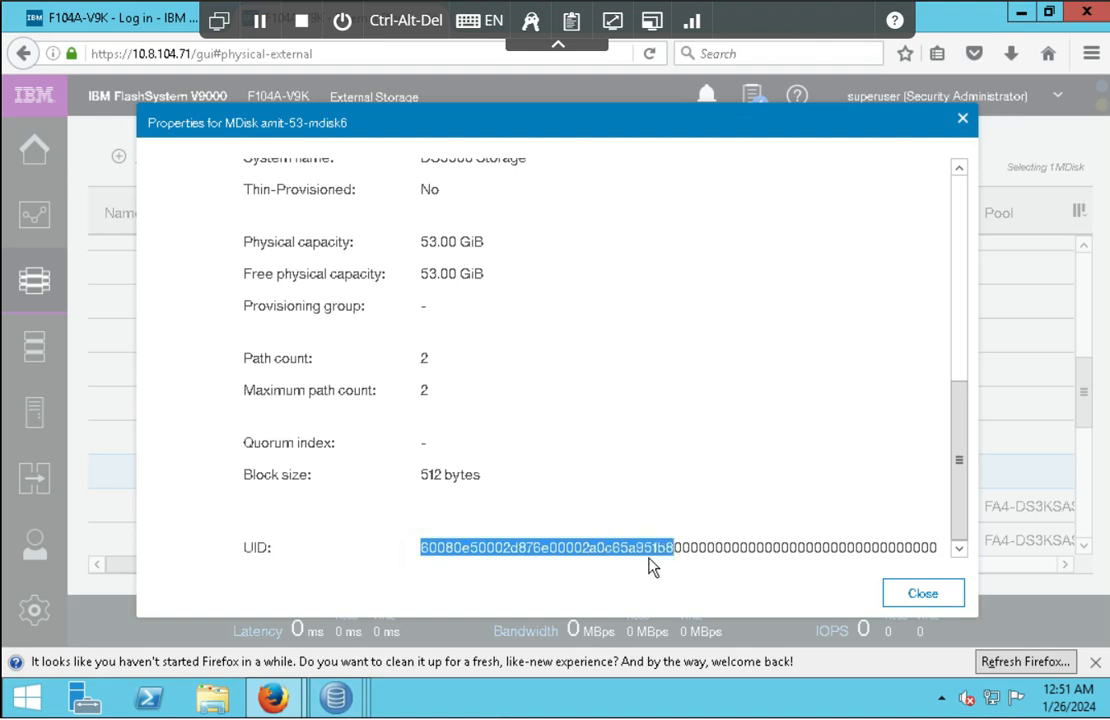
{"action": "left_click", "coordinate": [908, 595]}
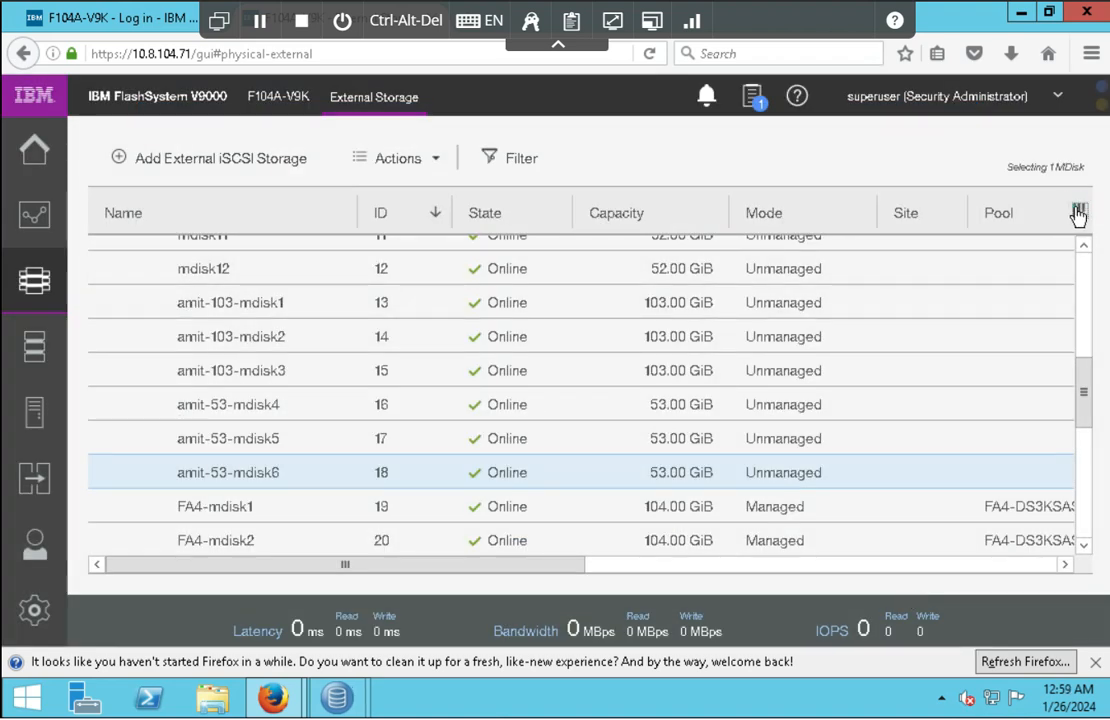
- Place the UID column directly after Mode in the external storage list and narrow the Name column to fit the full UIDs
{"action": "left_click", "coordinate": [655, 564]}
{"action": "left_click_drag", "start_coordinate": [815, 222], "coordinate": [112, 212]}
{"action": "left_click", "coordinate": [373, 568]}
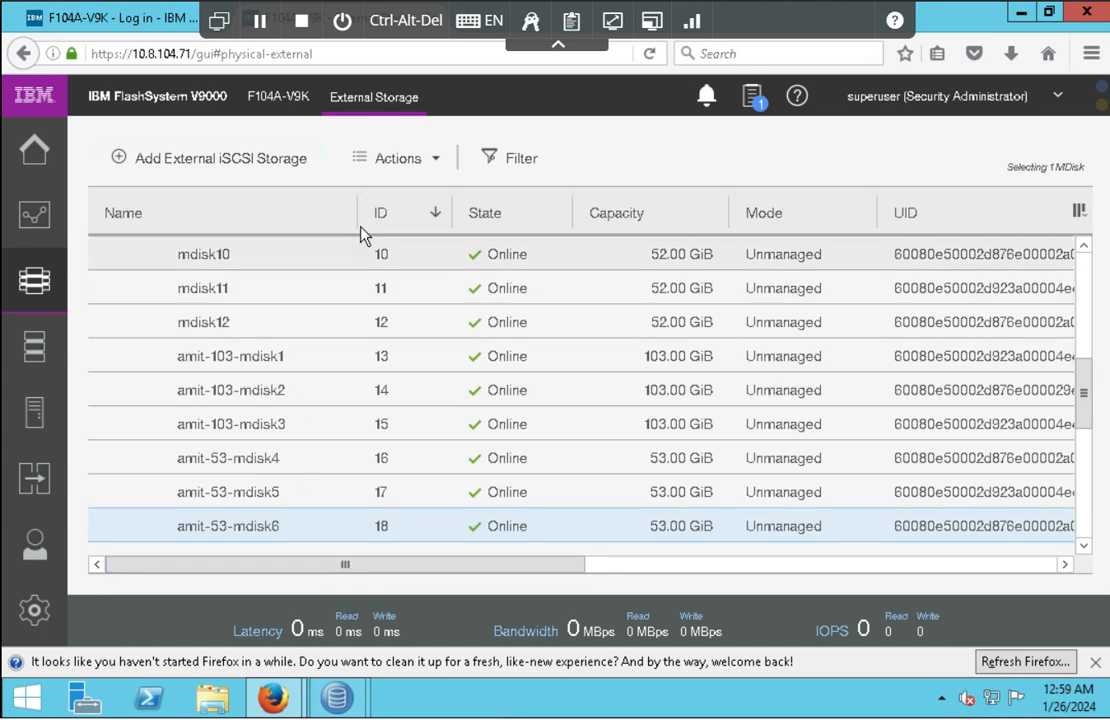
{"action": "left_click_drag", "start_coordinate": [358, 214], "coordinate": [312, 212]}
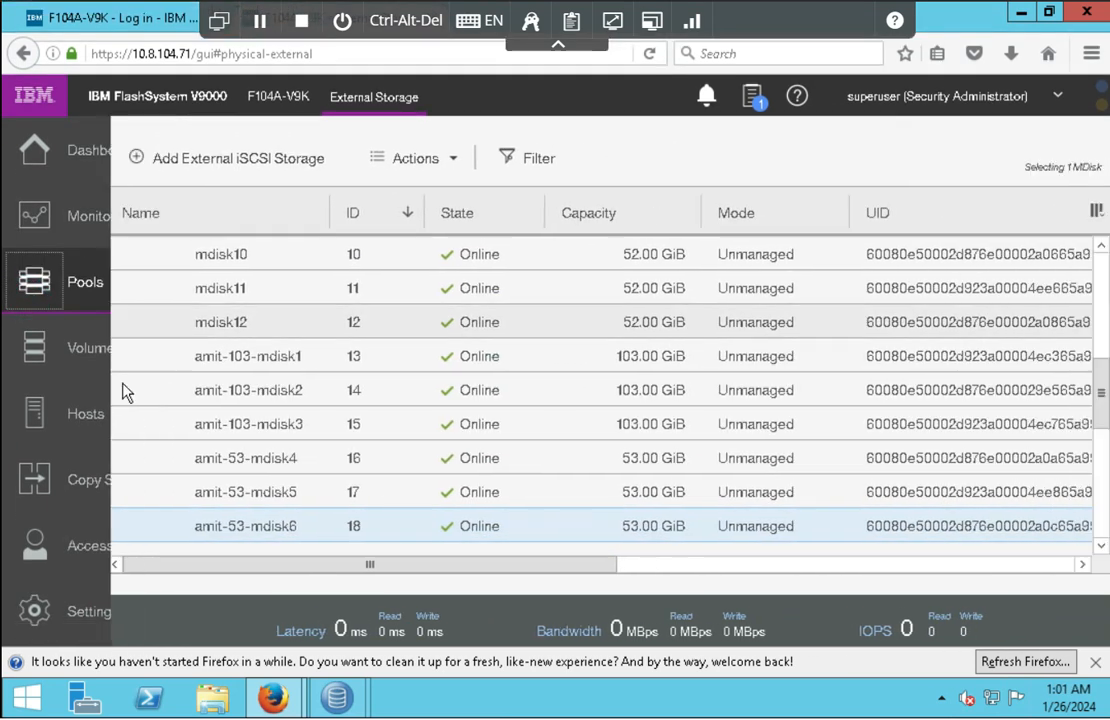
- Open the MDisks by Pools view, expand the unassigned MDisks and look through them for the renamed 53 GiB and 103 GiB ones
{"action": "mouse_move", "coordinate": [68, 300]}
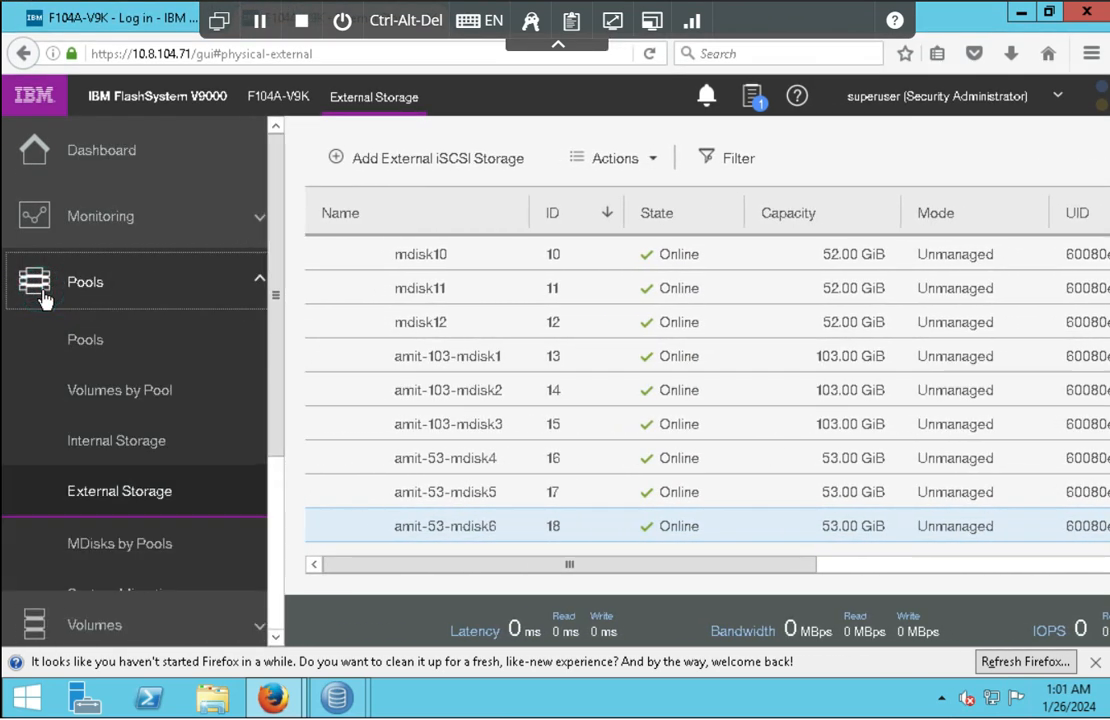
{"action": "left_click", "coordinate": [130, 543]}
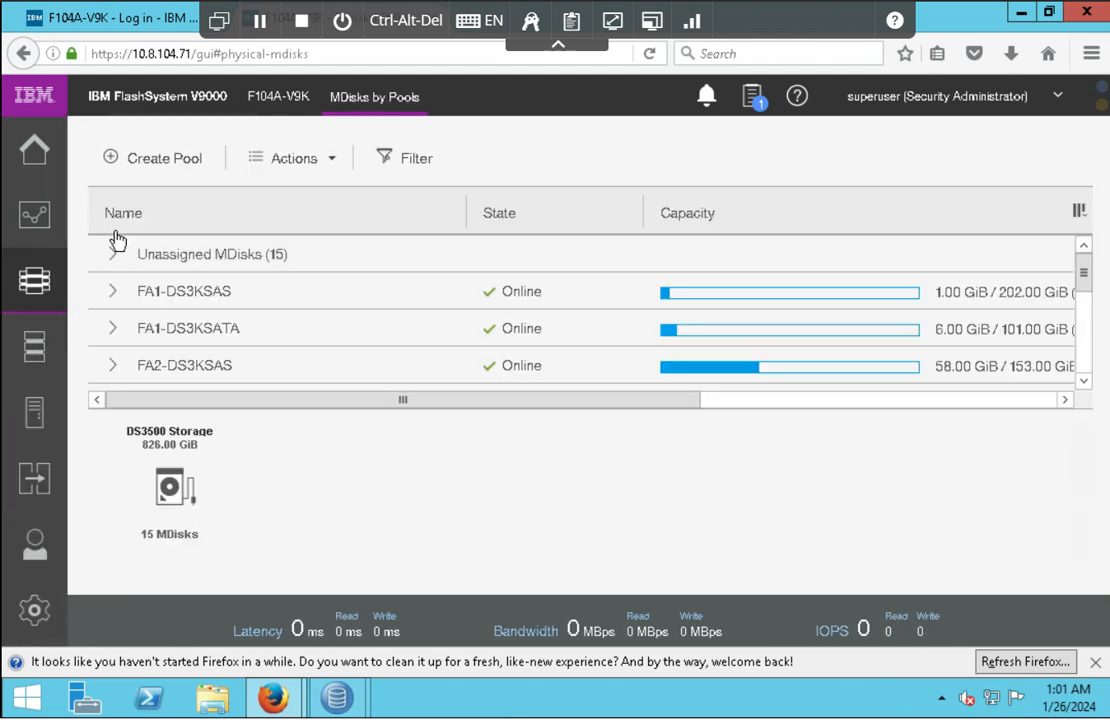
{"action": "left_click", "coordinate": [112, 256]}
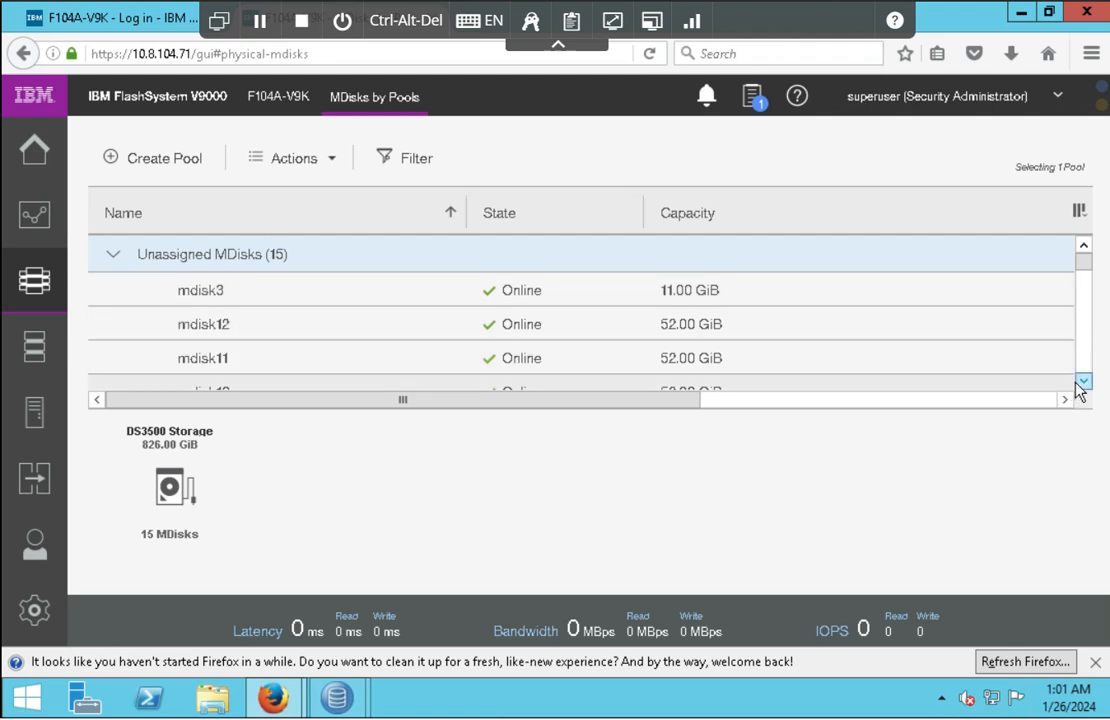
{"action": "left_click", "coordinate": [1083, 381]}
{"action": "left_click", "coordinate": [1083, 381]}
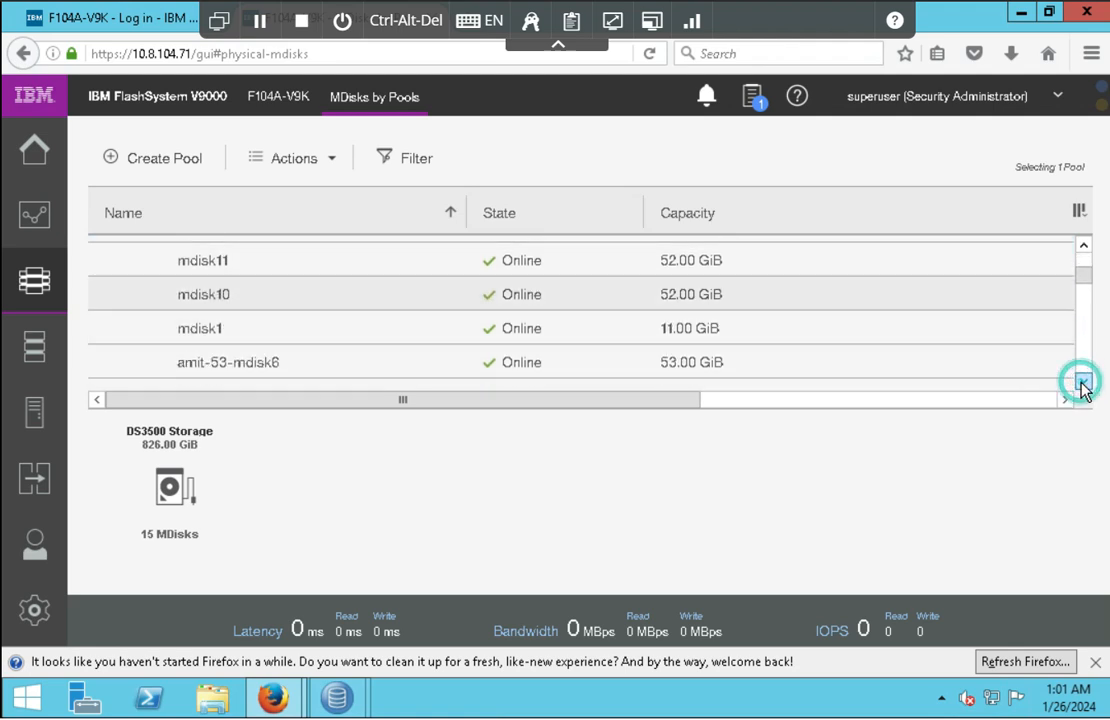
{"action": "left_click", "coordinate": [1083, 381]}
{"action": "left_click", "coordinate": [1083, 381]}
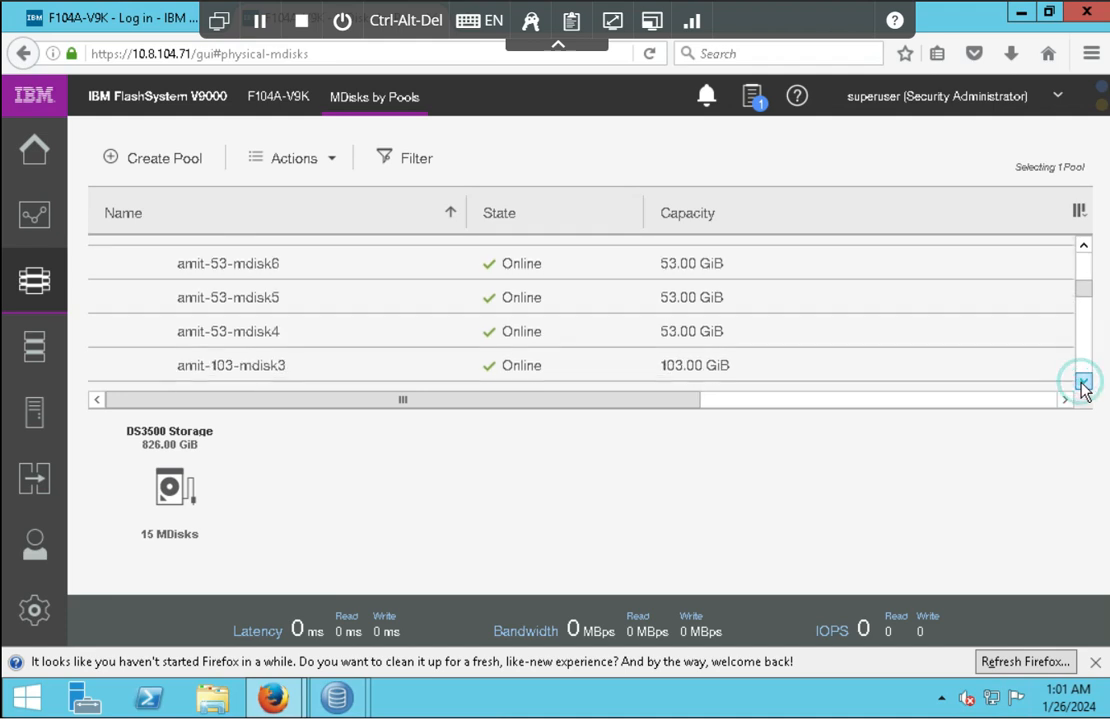
{"action": "left_click", "coordinate": [1083, 382]}
{"action": "left_click", "coordinate": [1083, 382]}
{"action": "left_click", "coordinate": [1083, 382]}
{"action": "left_click_drag", "start_coordinate": [1083, 304], "coordinate": [1089, 276]}
{"action": "scroll", "coordinate": [1093, 271], "scroll_direction": "up", "scroll_amount": 1}
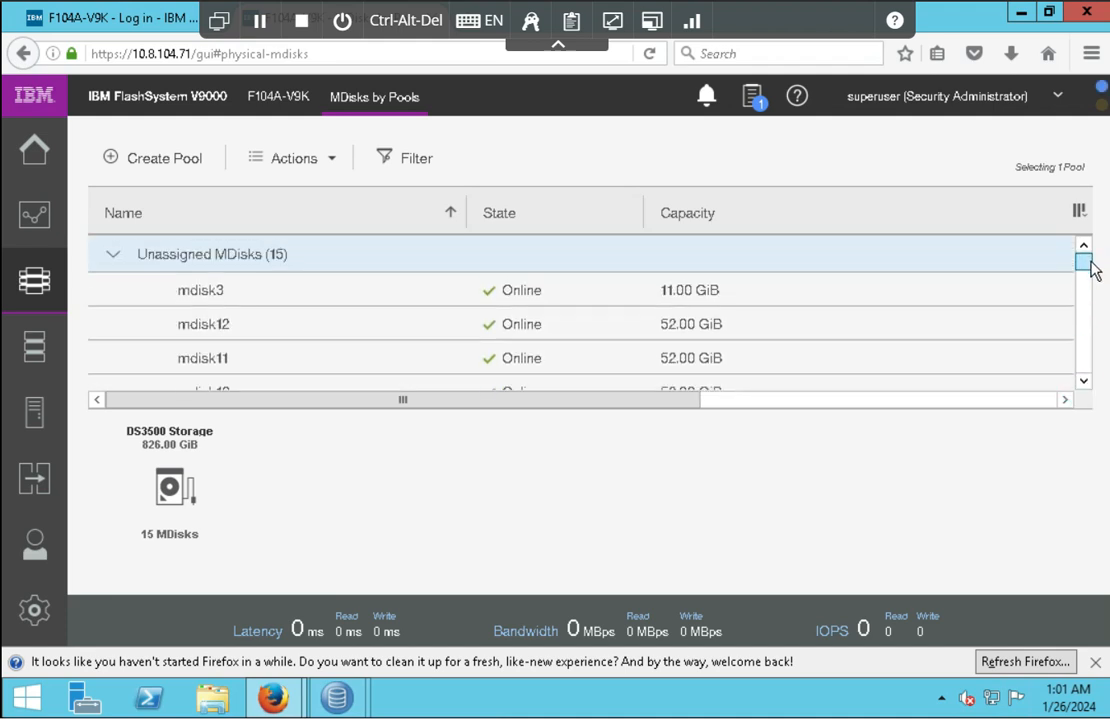
- Create an encrypted pool with a 1.00 GiB extent size, named with the owner's first name plus "-DS3KSAS"
{"action": "left_click", "coordinate": [162, 163]}
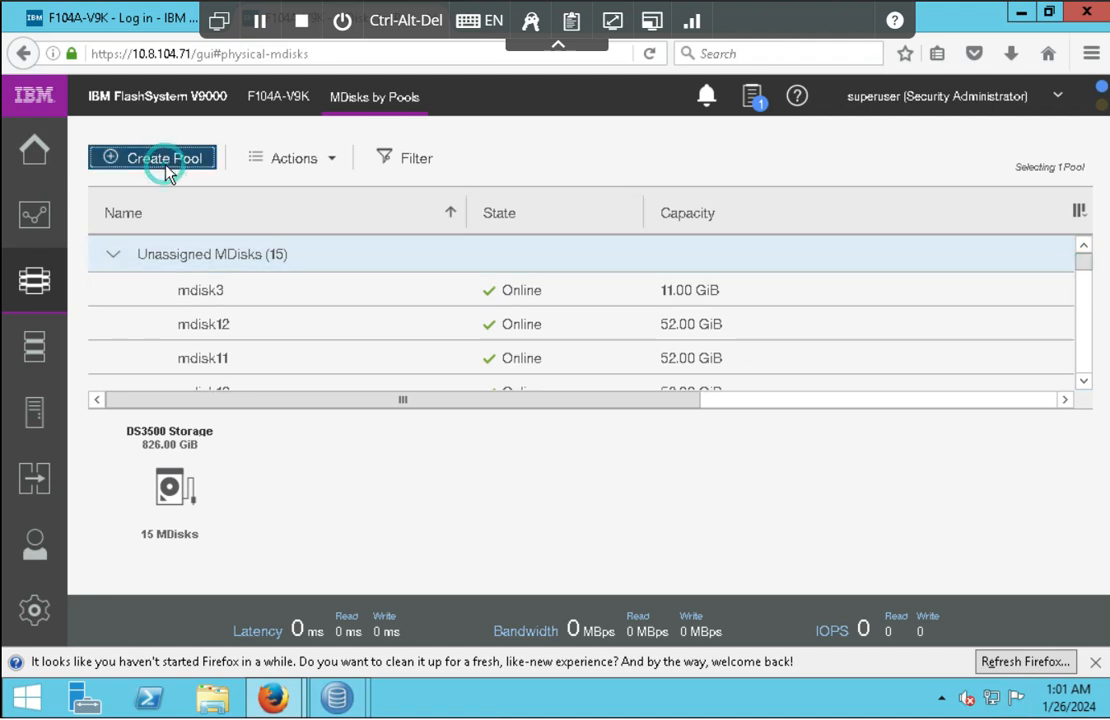
{"action": "left_click", "coordinate": [585, 292]}
{"action": "key", "text": "ctrl+a"}
{"action": "type", "text": "amit-DS3KSAS"}
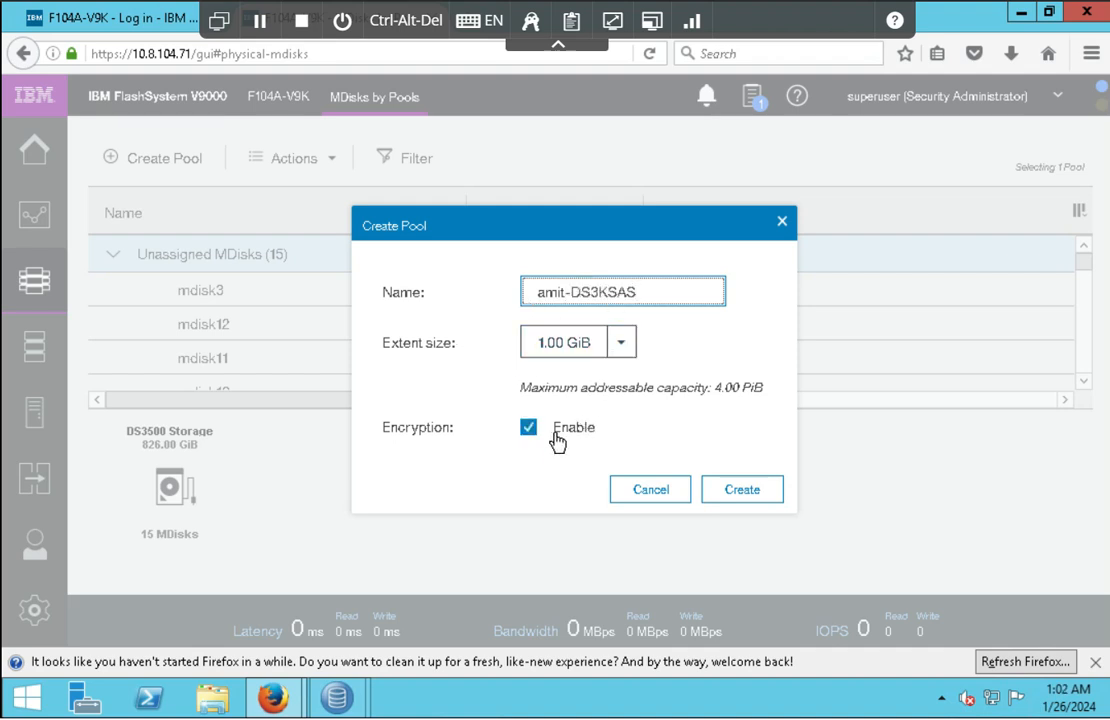
{"action": "left_click", "coordinate": [737, 499]}
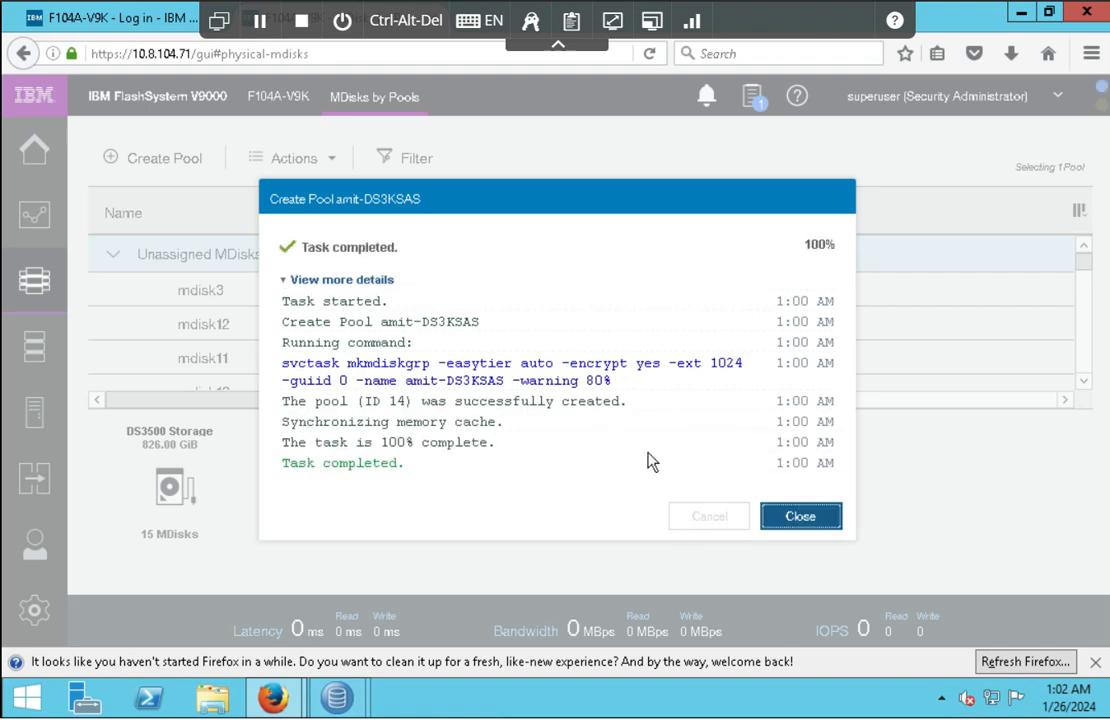
{"action": "left_click", "coordinate": [799, 518]}
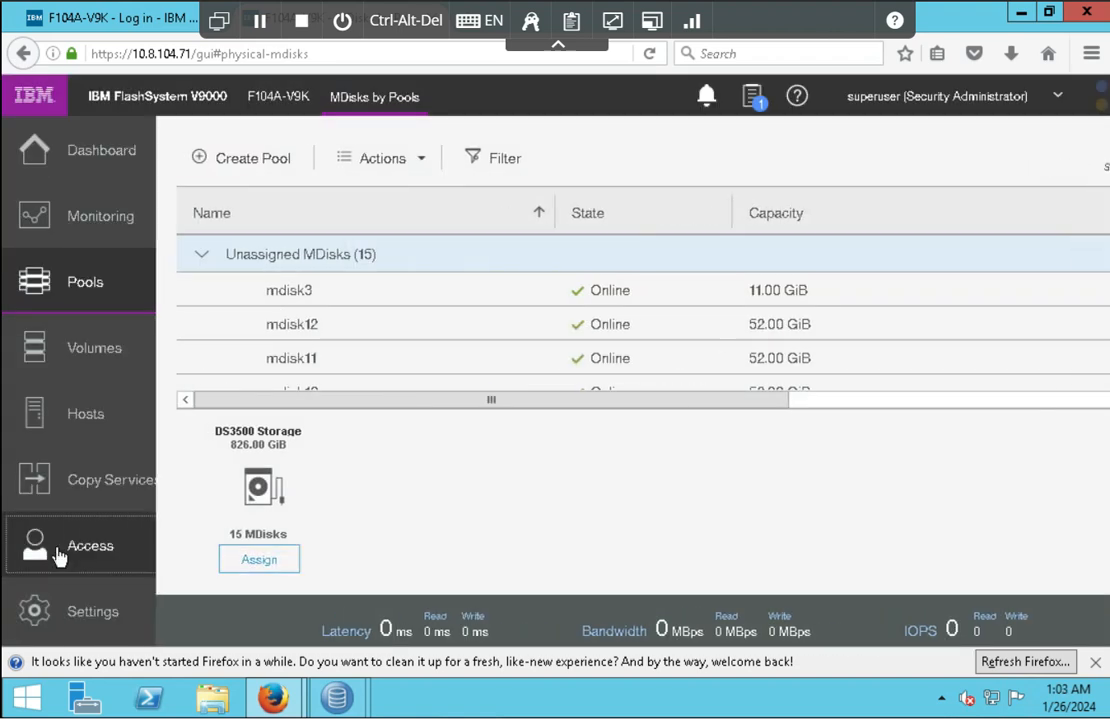
- Open the audit log and examine the full mkmdiskgrp command recorded for the new DS3KSAS pool
{"action": "left_click", "coordinate": [55, 549]}
{"action": "scroll", "coordinate": [64, 605], "scroll_direction": "down", "scroll_amount": 1}
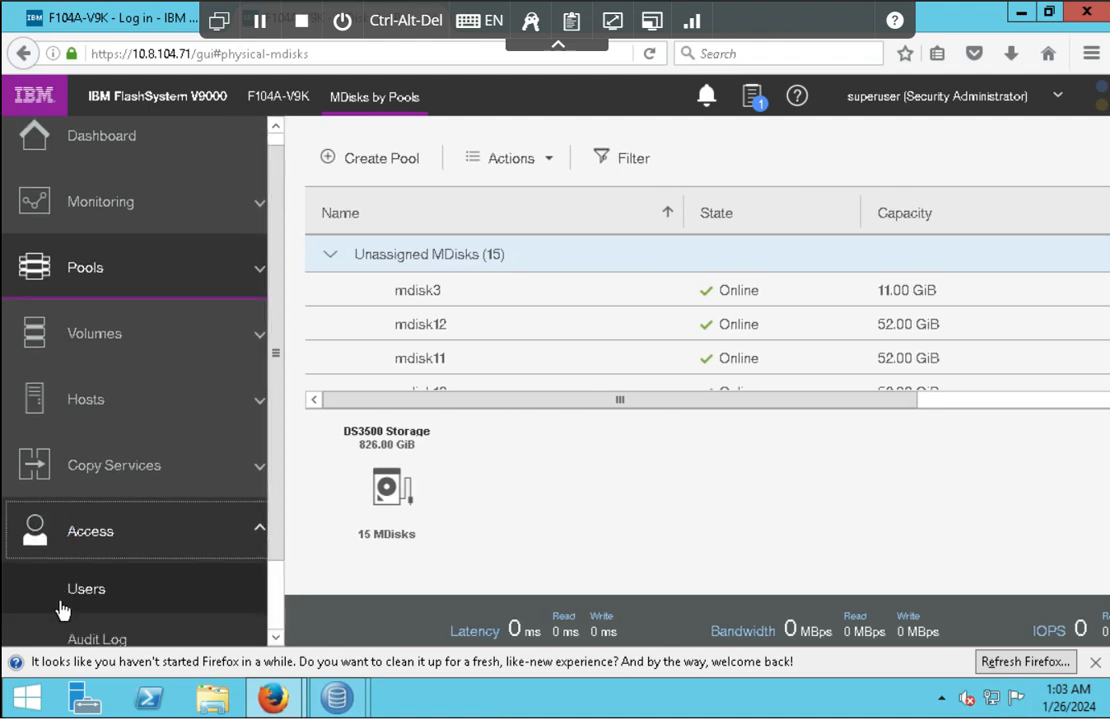
{"action": "left_click", "coordinate": [72, 588]}
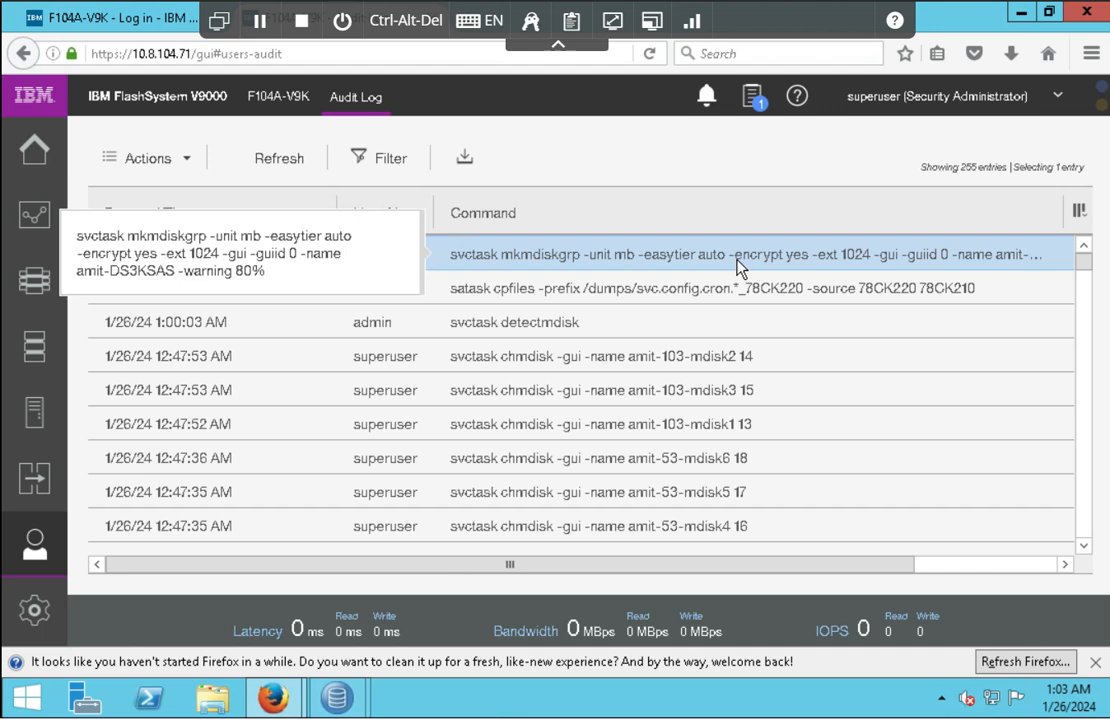
{"action": "key", "text": "alt"}
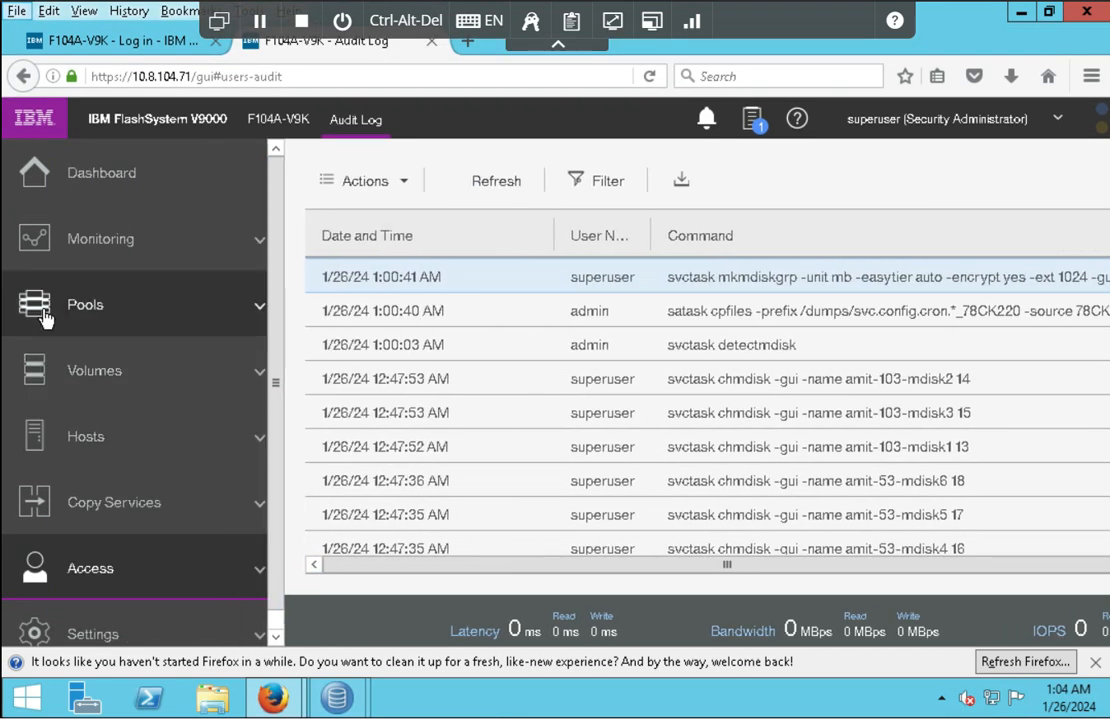
- Create a second encrypted pool with a 1.00 GiB extent size from MDisks by Pools, named with the owner's first name plus "-DS3KSATA"
{"action": "left_click", "coordinate": [30, 302]}
{"action": "left_click", "coordinate": [111, 537]}
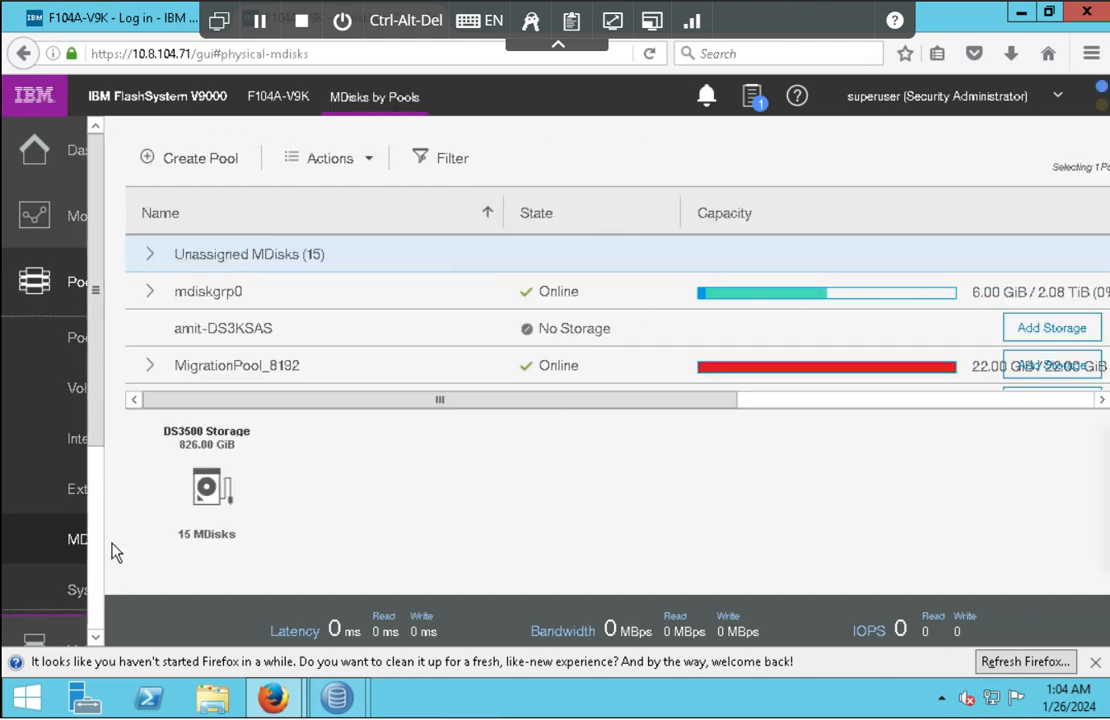
{"action": "left_click", "coordinate": [143, 159]}
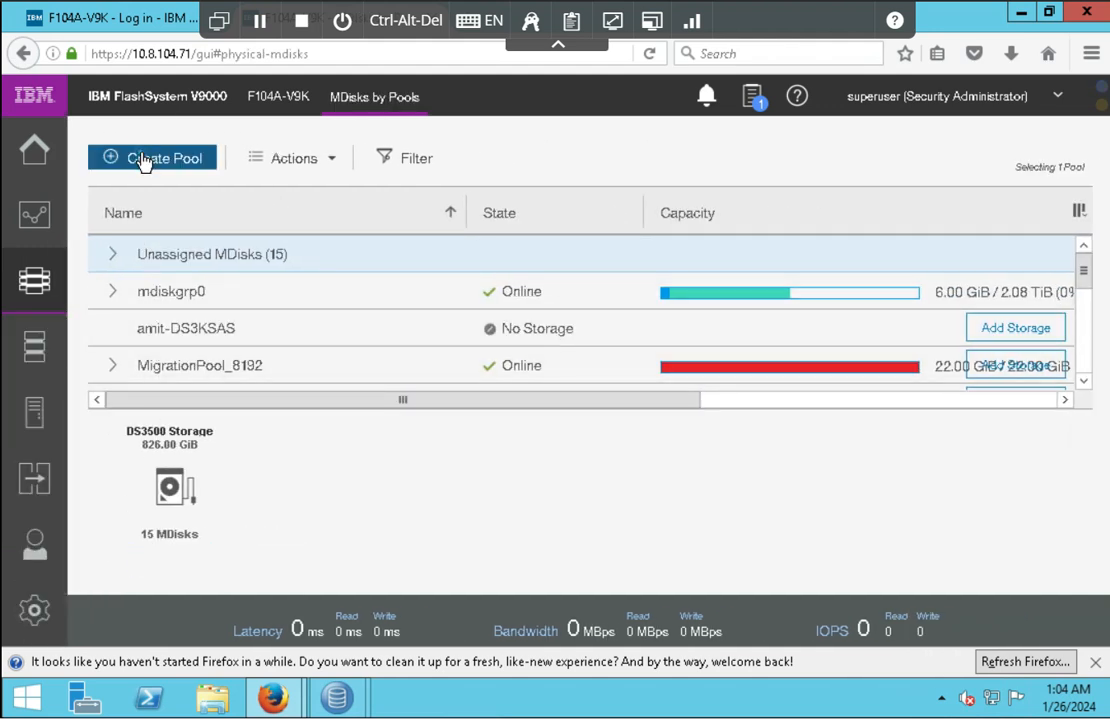
{"action": "double_click", "coordinate": [584, 291]}
{"action": "type", "text": "amit-DS3KSATA"}
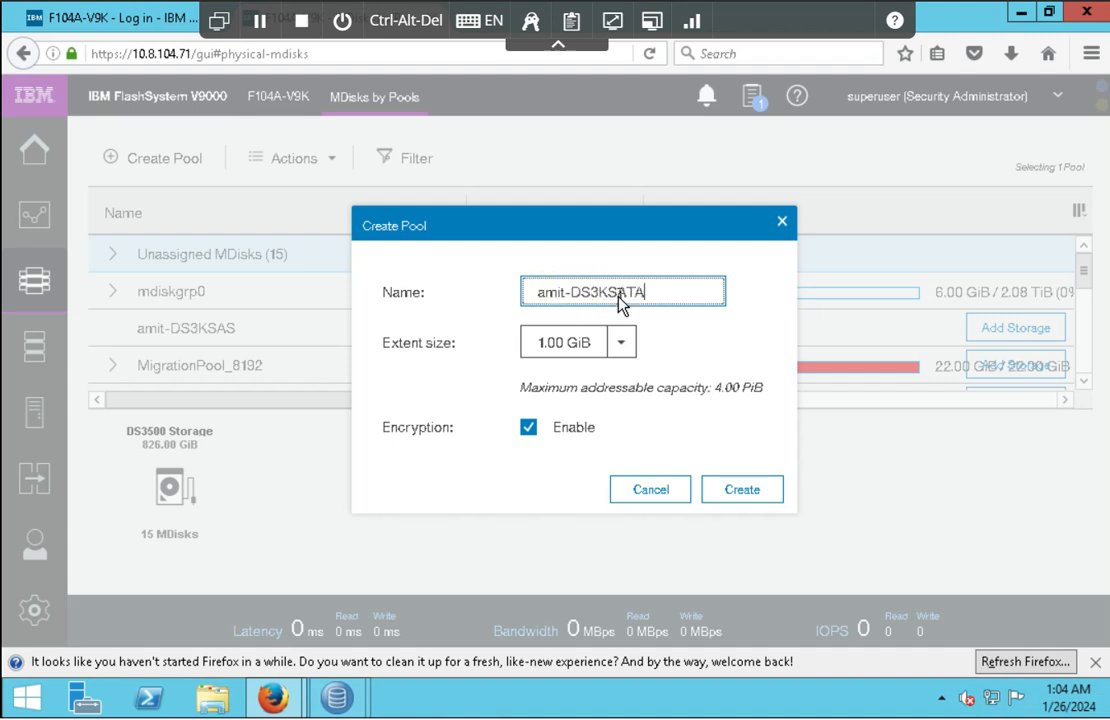
{"action": "left_click", "coordinate": [757, 497]}
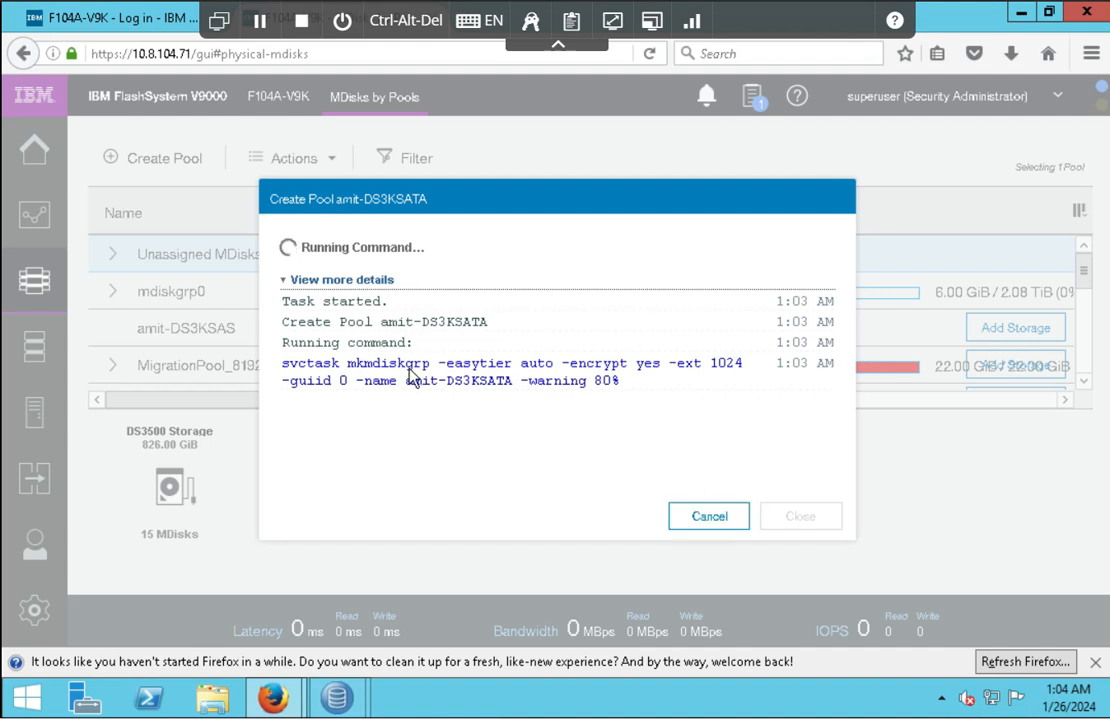
{"action": "left_click_drag", "start_coordinate": [622, 382], "coordinate": [277, 364]}
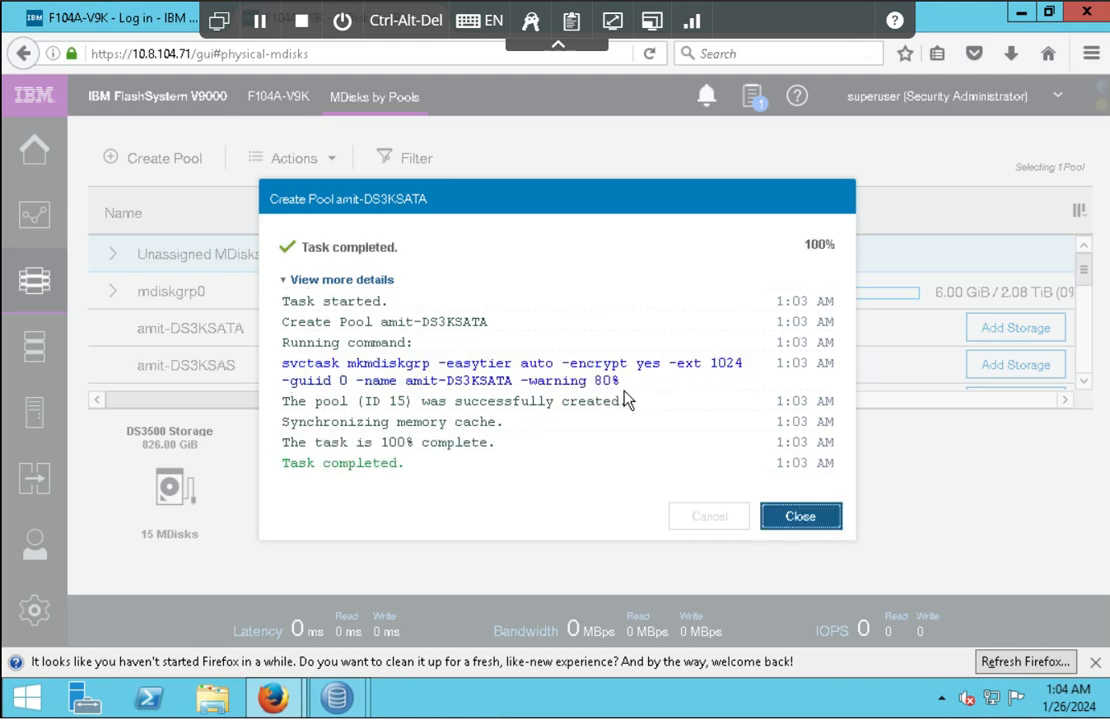
{"action": "left_click", "coordinate": [778, 518]}
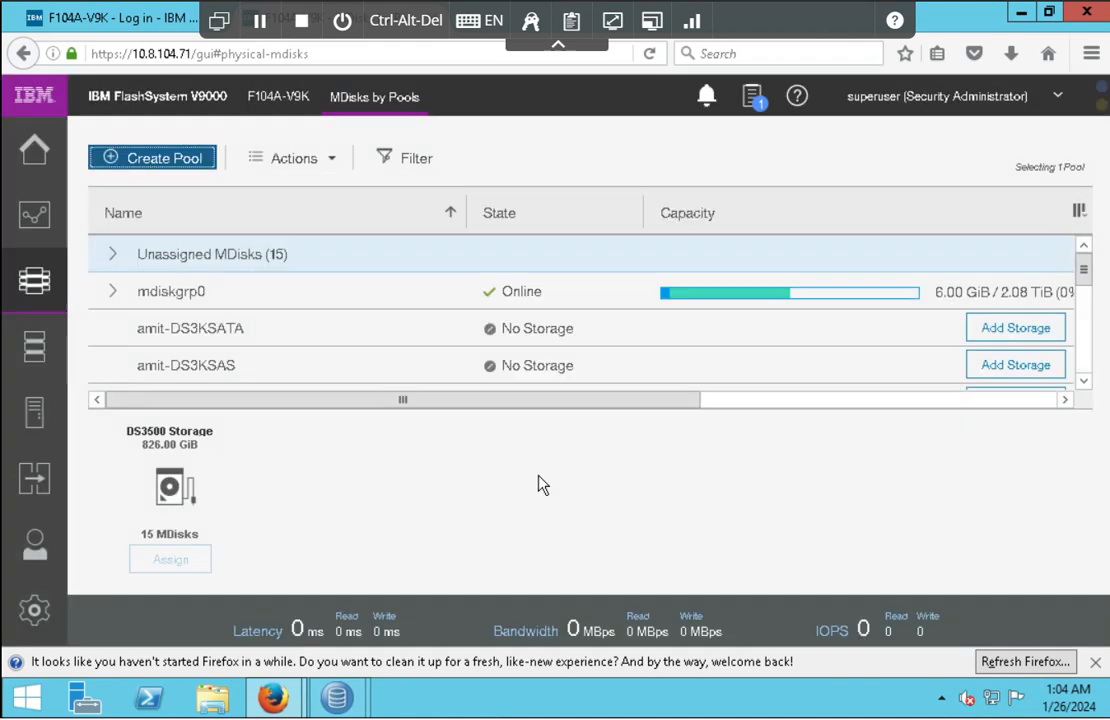
{"action": "left_click", "coordinate": [198, 336]}
{"action": "left_click", "coordinate": [197, 367]}
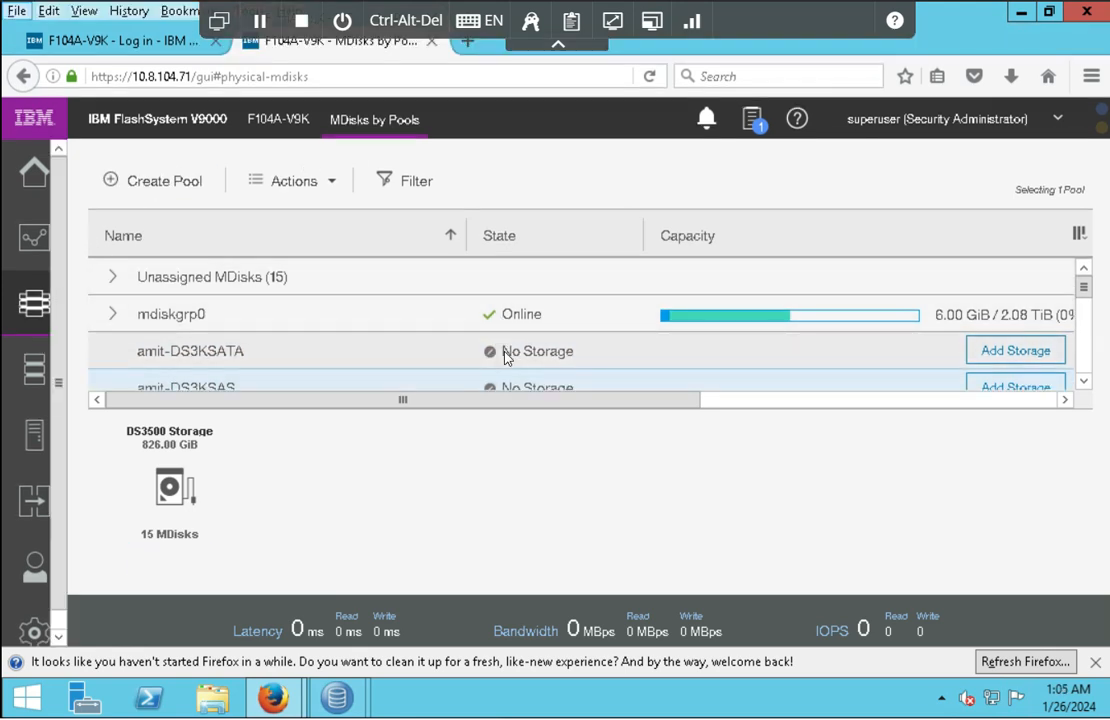
- Start assigning the three renamed 103 GiB unassigned MDisks to a pool, choosing the owner's DS3KSAS pool as the target
{"action": "left_click", "coordinate": [110, 253]}
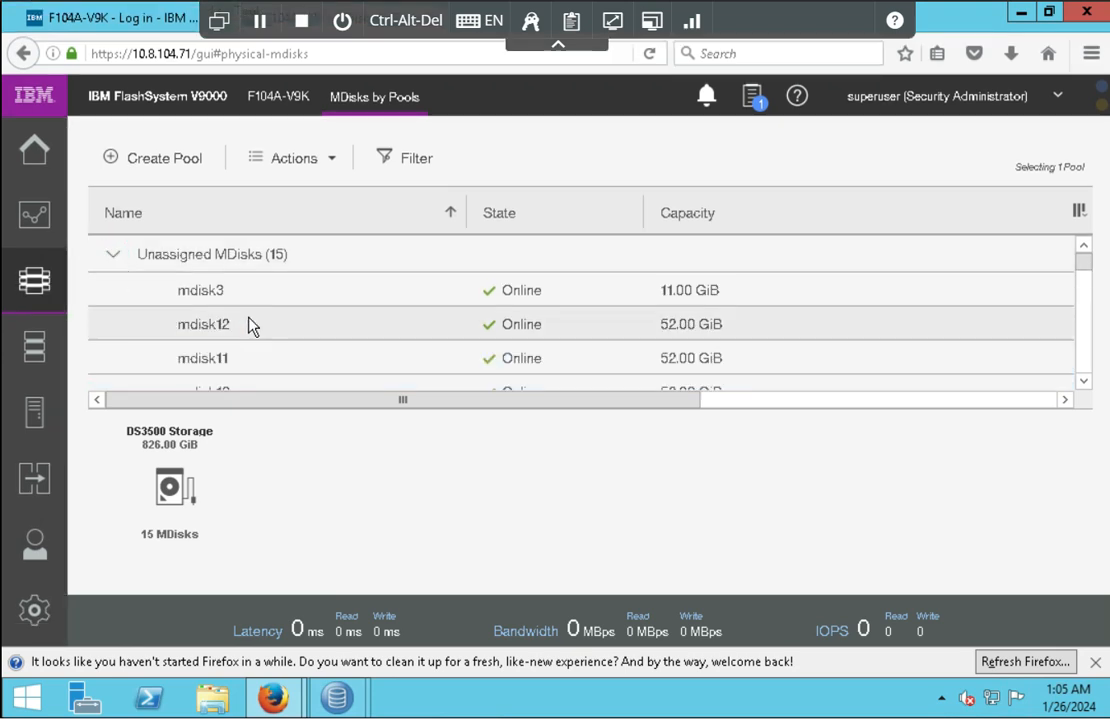
{"action": "scroll", "coordinate": [248, 323], "scroll_direction": "down", "scroll_amount": 3}
{"action": "left_click", "coordinate": [263, 313]}
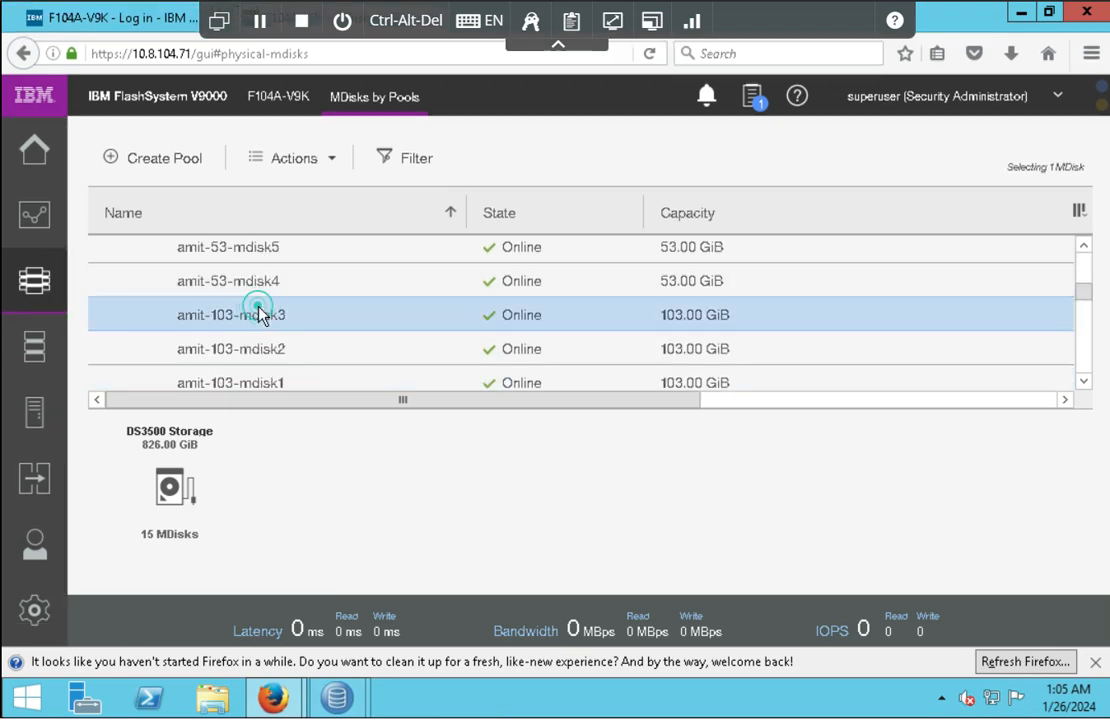
{"action": "left_click", "coordinate": [278, 360], "text": "ctrl"}
{"action": "left_click", "coordinate": [273, 378], "text": "ctrl"}
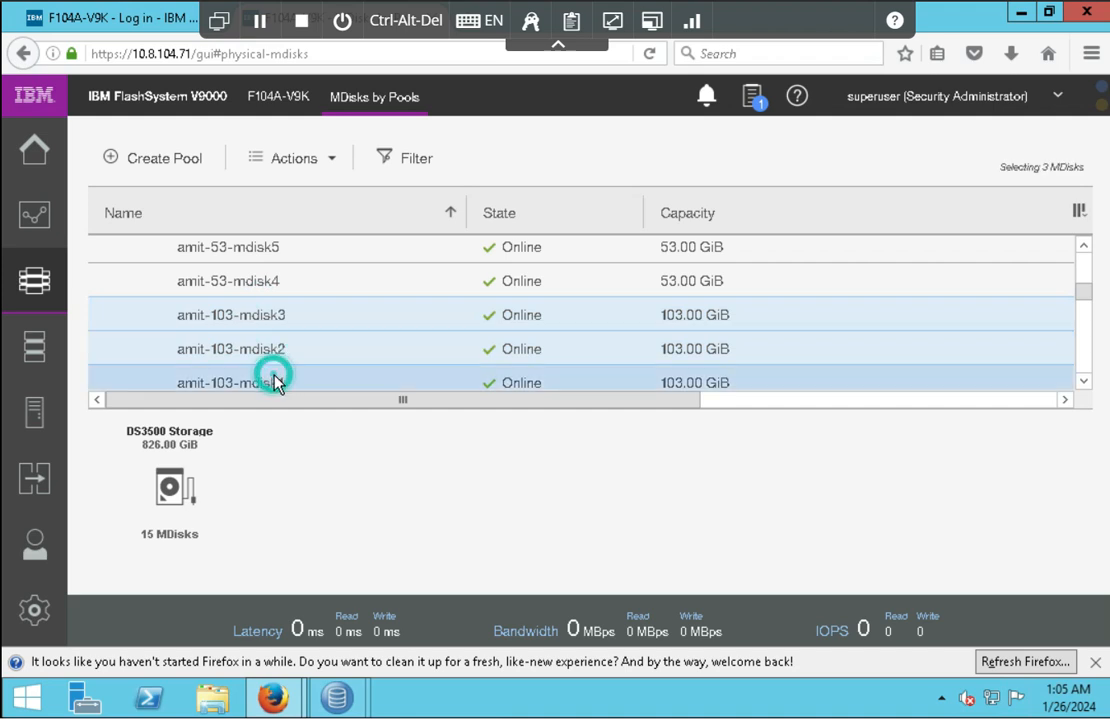
{"action": "left_click", "coordinate": [327, 162]}
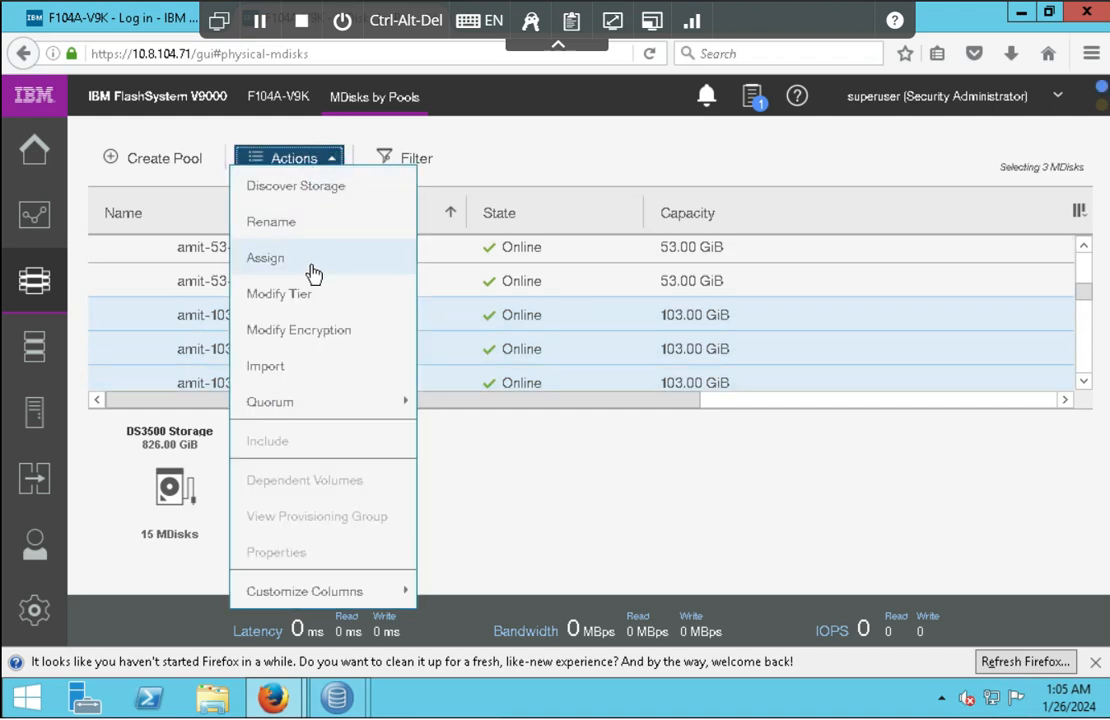
{"action": "left_click", "coordinate": [315, 165]}
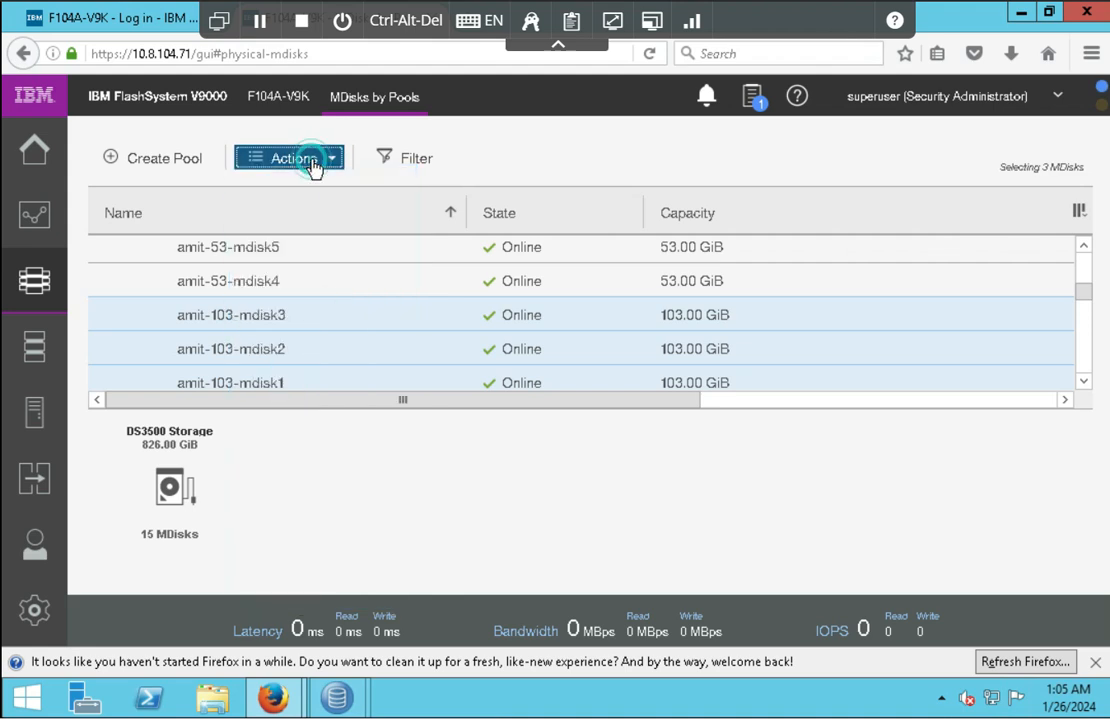
{"action": "right_click", "coordinate": [285, 315]}
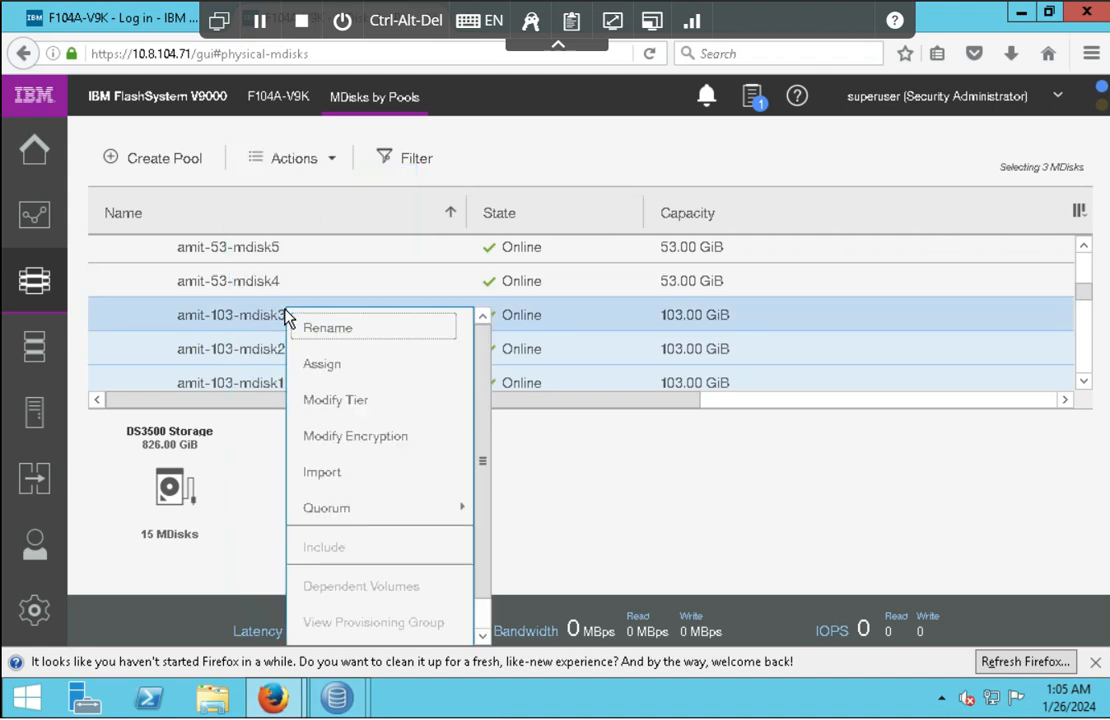
{"action": "left_click", "coordinate": [376, 366]}
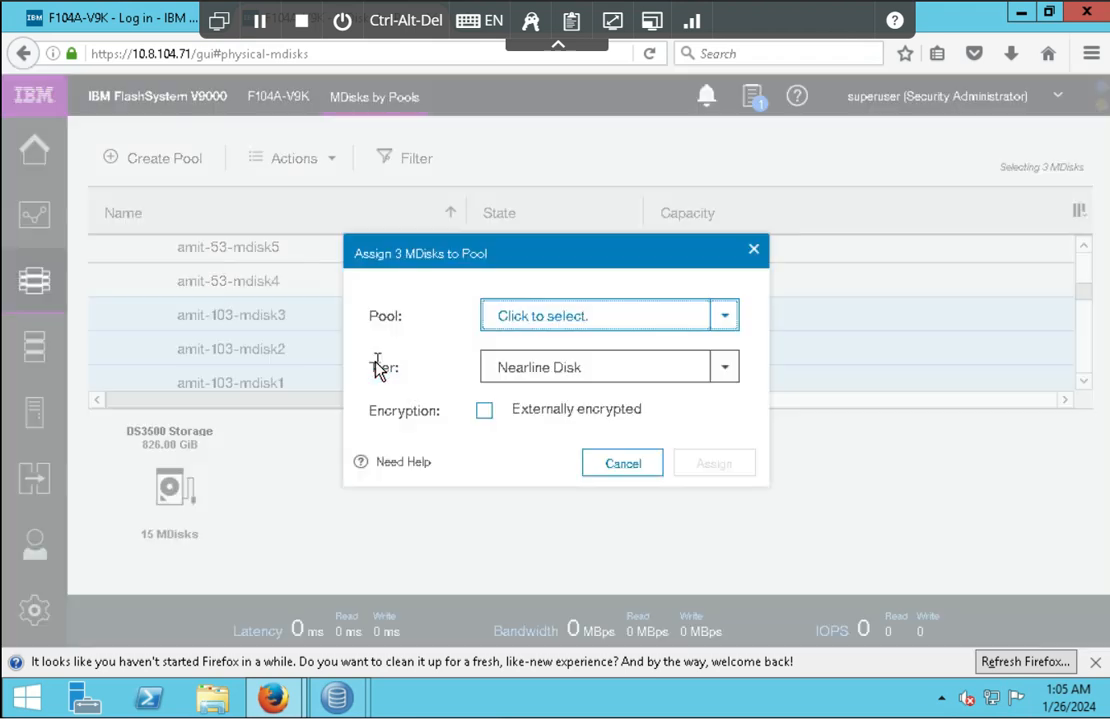
{"action": "left_click", "coordinate": [555, 320]}
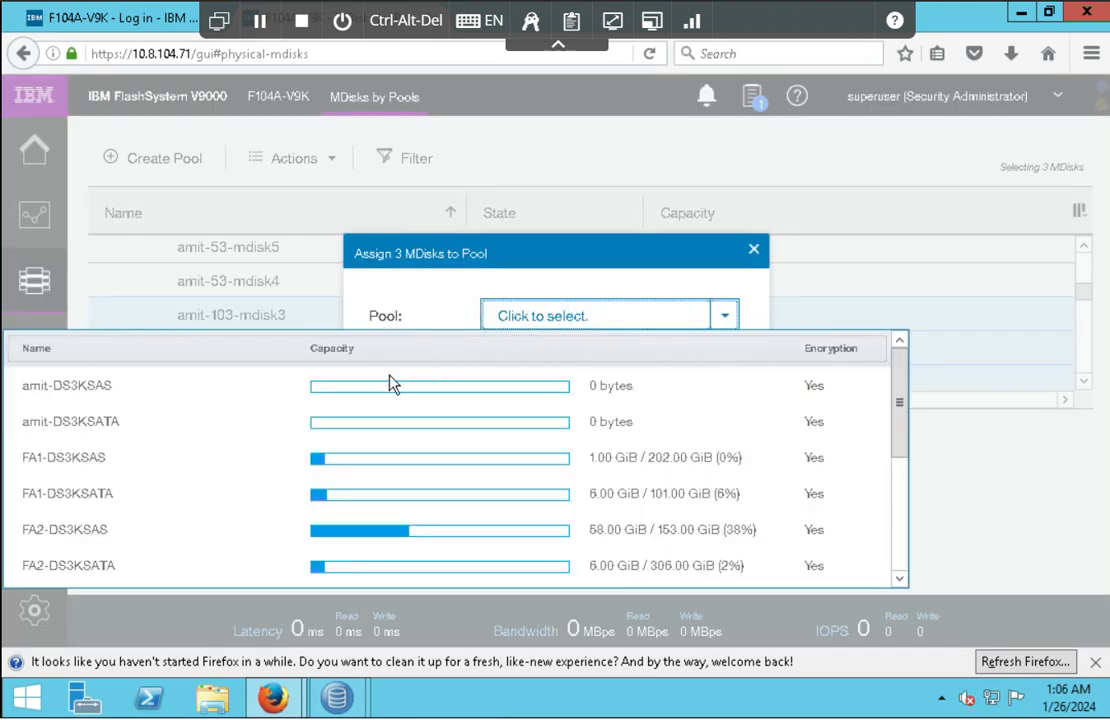
{"action": "left_click", "coordinate": [156, 386]}
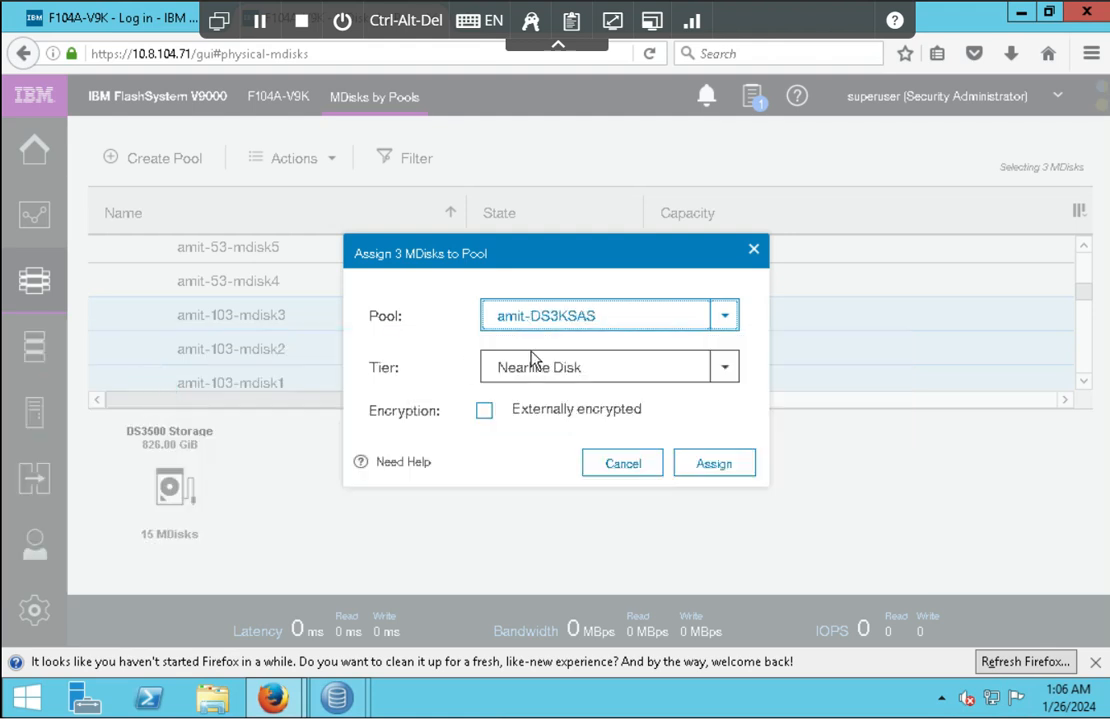
- Set the tier of the three 103 GiB MDisks to Enterprise Disk, complete the pool assignment and review its chmdisk command
{"action": "left_click", "coordinate": [602, 373]}
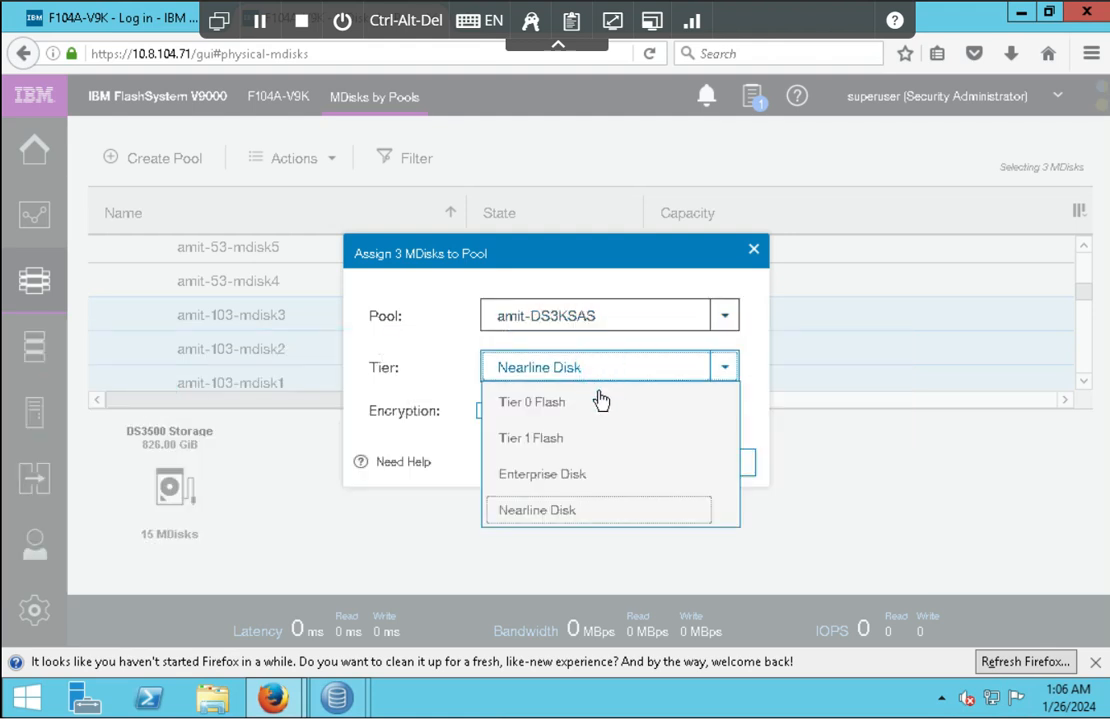
{"action": "left_click", "coordinate": [572, 478]}
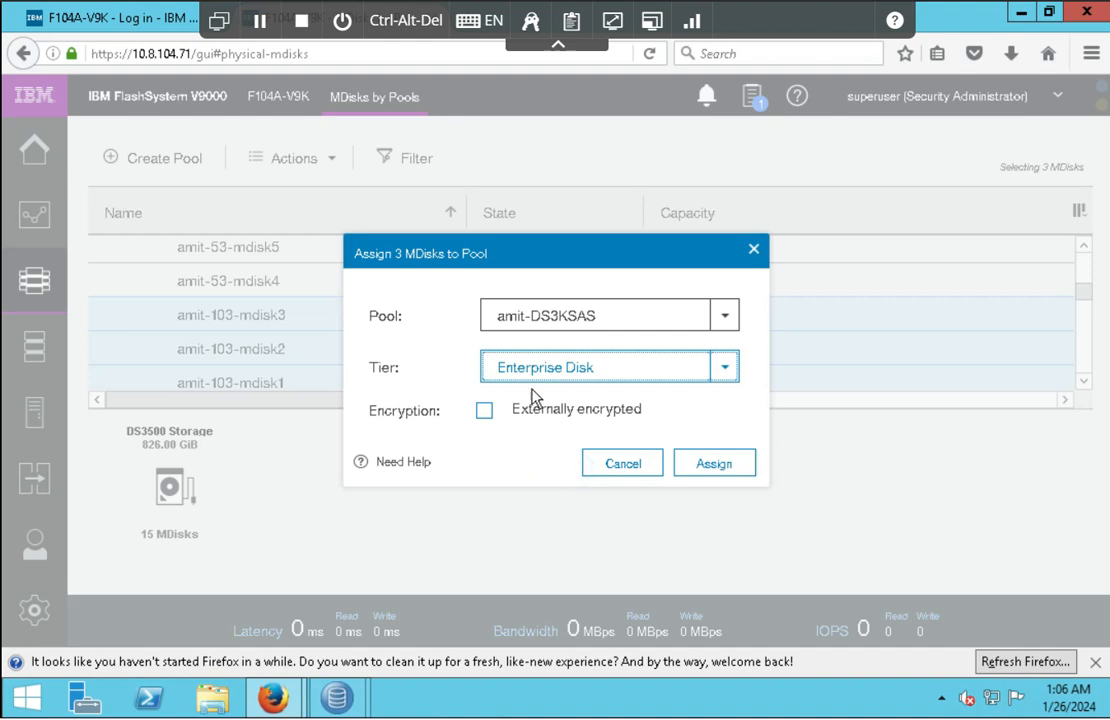
{"action": "left_click", "coordinate": [718, 469]}
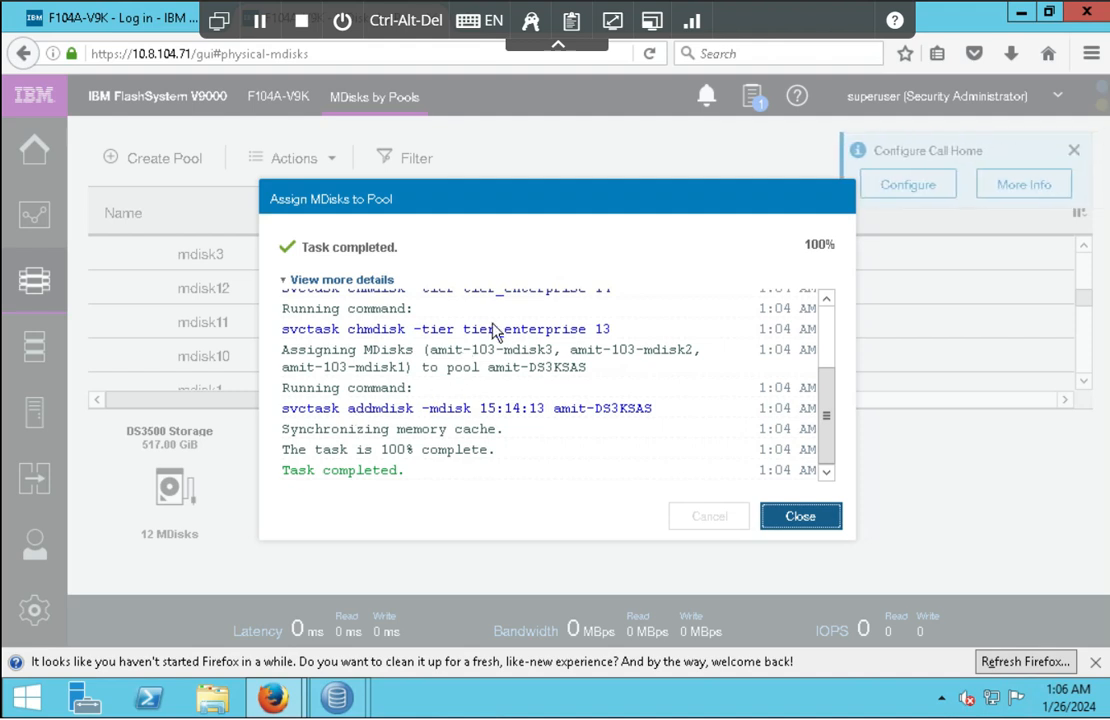
{"action": "left_click_drag", "start_coordinate": [350, 333], "coordinate": [610, 333]}
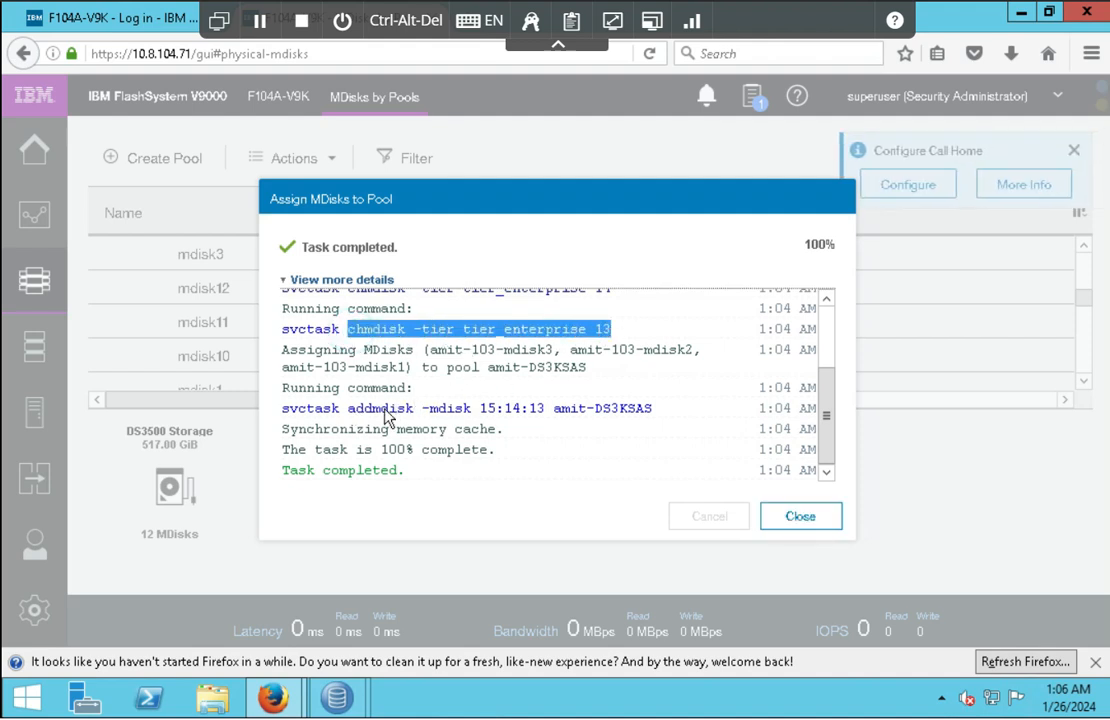
- Review the addmdisk command that assigned the three 103 GiB MDisks and close the completed task
{"action": "left_click_drag", "start_coordinate": [352, 412], "coordinate": [654, 414]}
{"action": "key", "text": "alt"}
{"action": "left_click", "coordinate": [798, 526]}
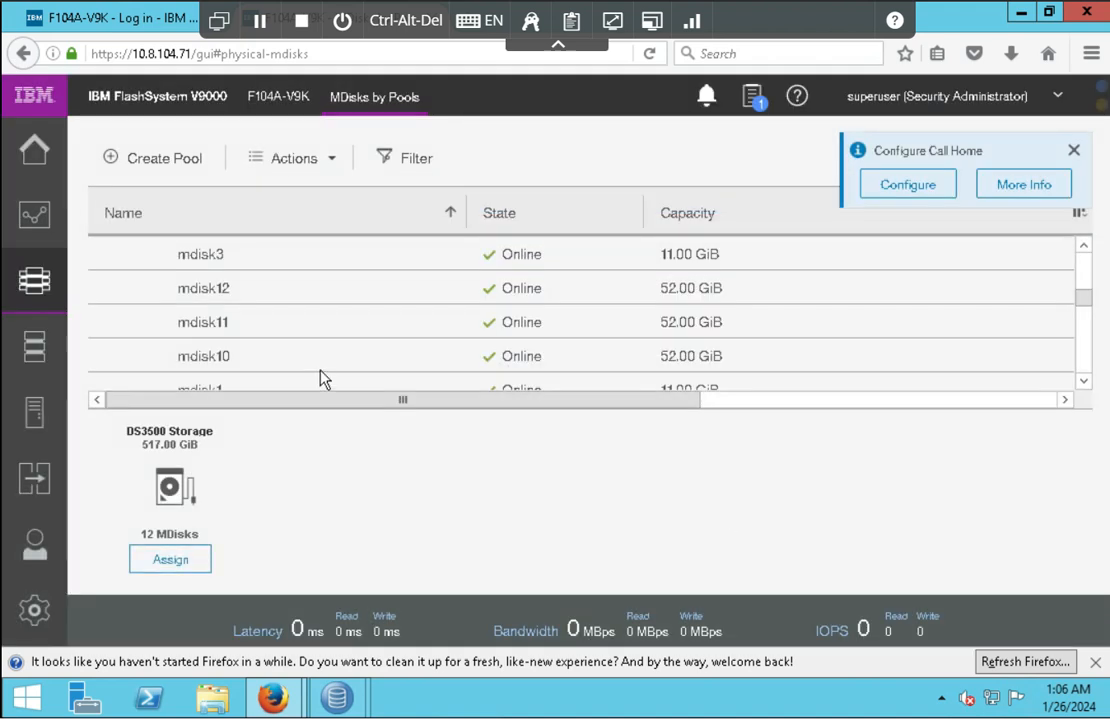
- Assign the three renamed 53 GiB unassigned MDisks to the owner's DS3KSATA pool with the Nearline Disk tier, closing the completed task
{"action": "left_click", "coordinate": [250, 296]}
{"action": "left_click", "coordinate": [277, 262], "text": "shift"}
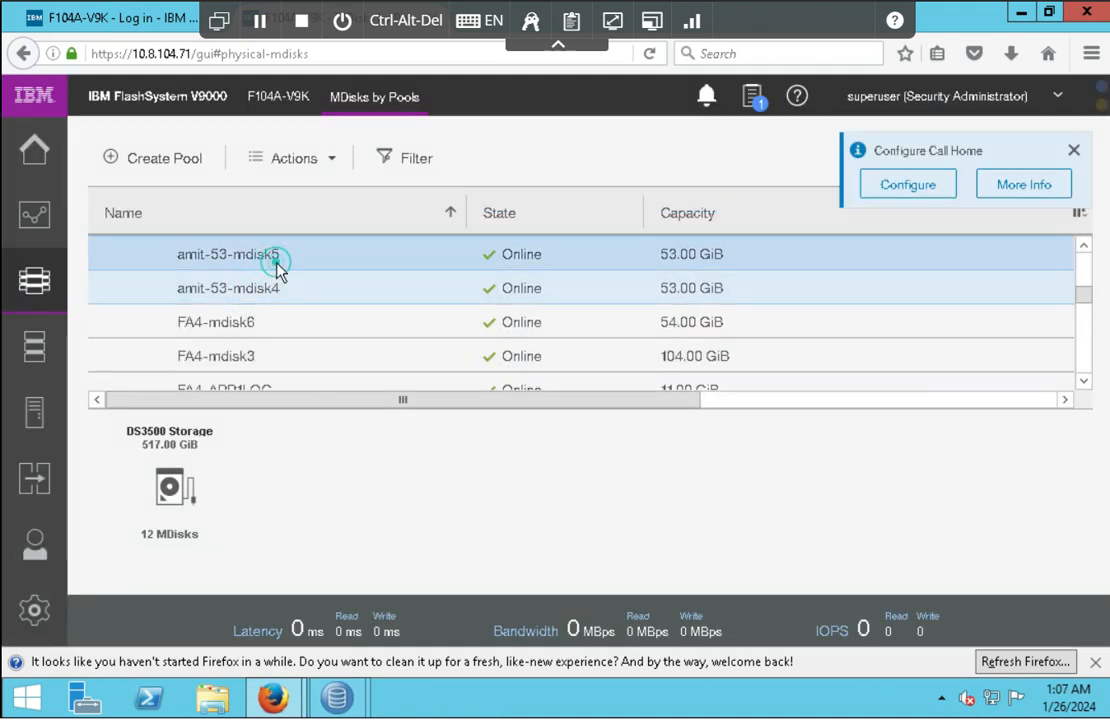
{"action": "left_click", "coordinate": [1082, 245]}
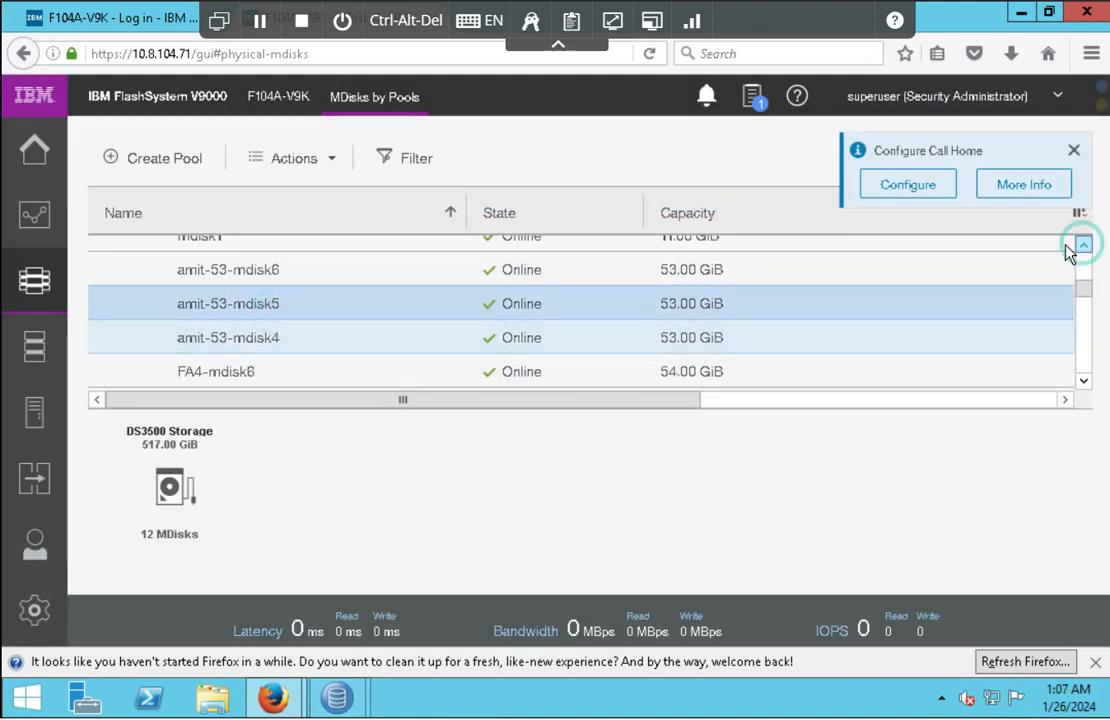
{"action": "left_click", "coordinate": [473, 271], "text": "shift"}
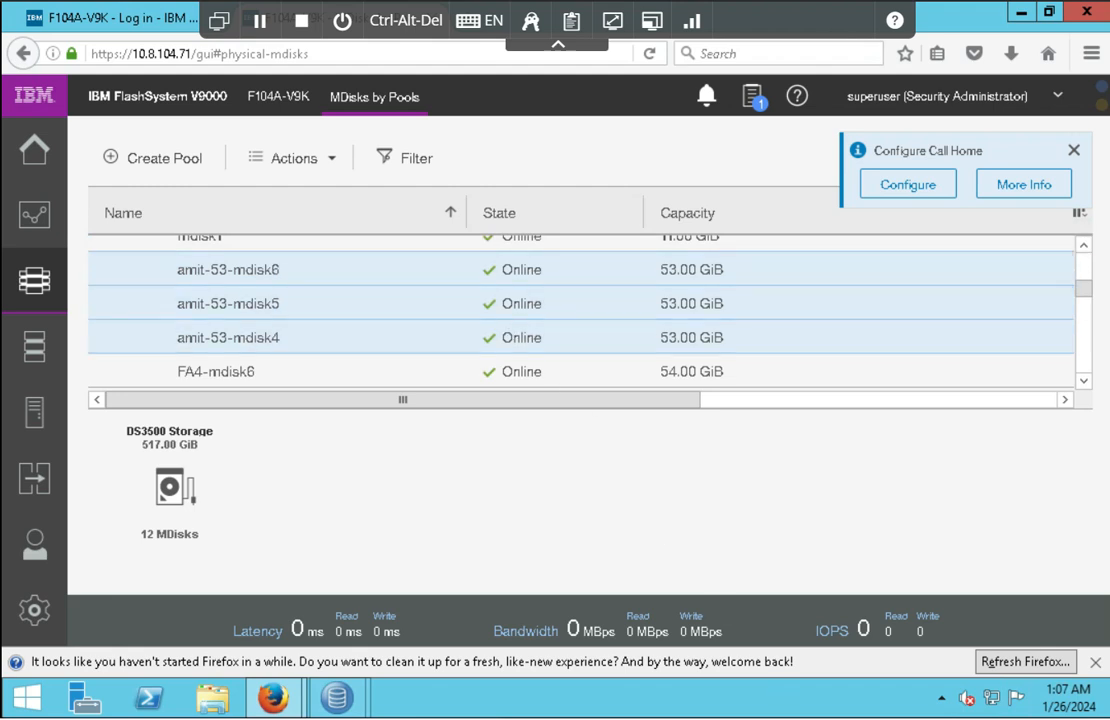
{"action": "left_click", "coordinate": [328, 162]}
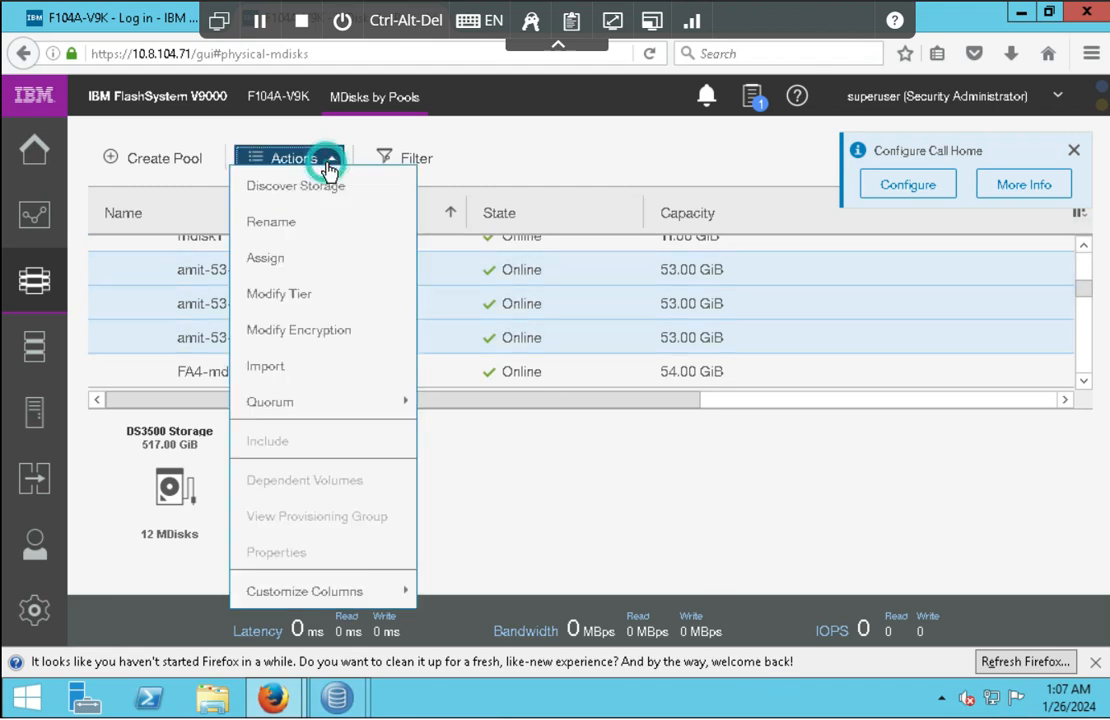
{"action": "left_click", "coordinate": [298, 259]}
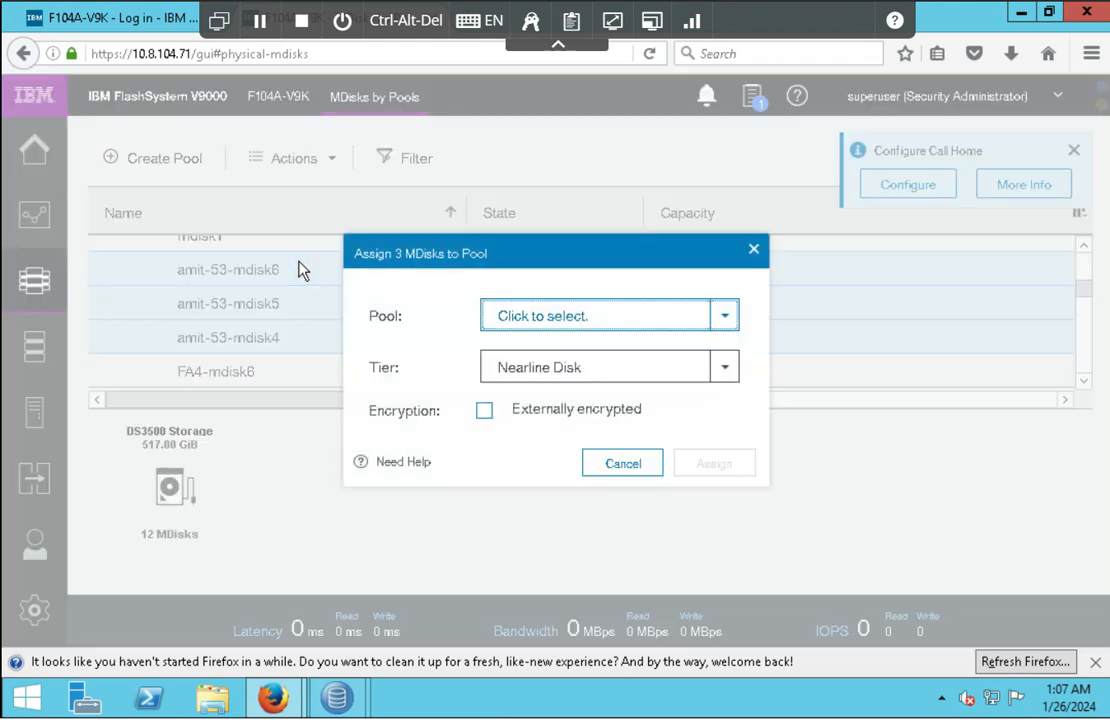
{"action": "left_click", "coordinate": [612, 318]}
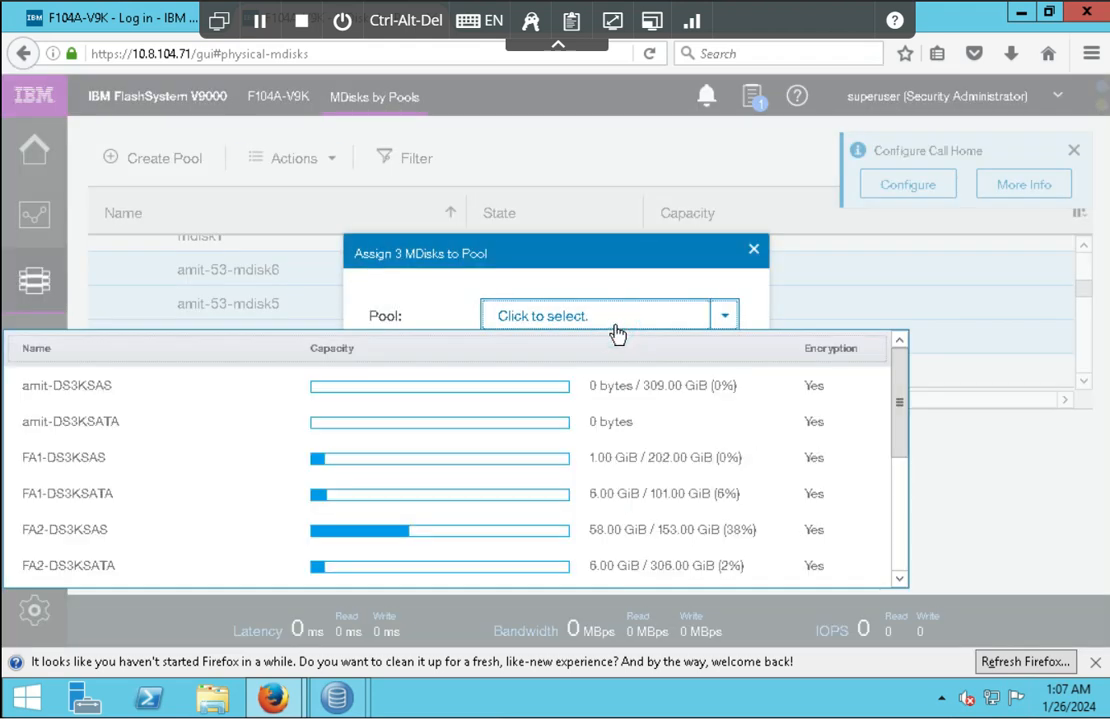
{"action": "left_click", "coordinate": [121, 433]}
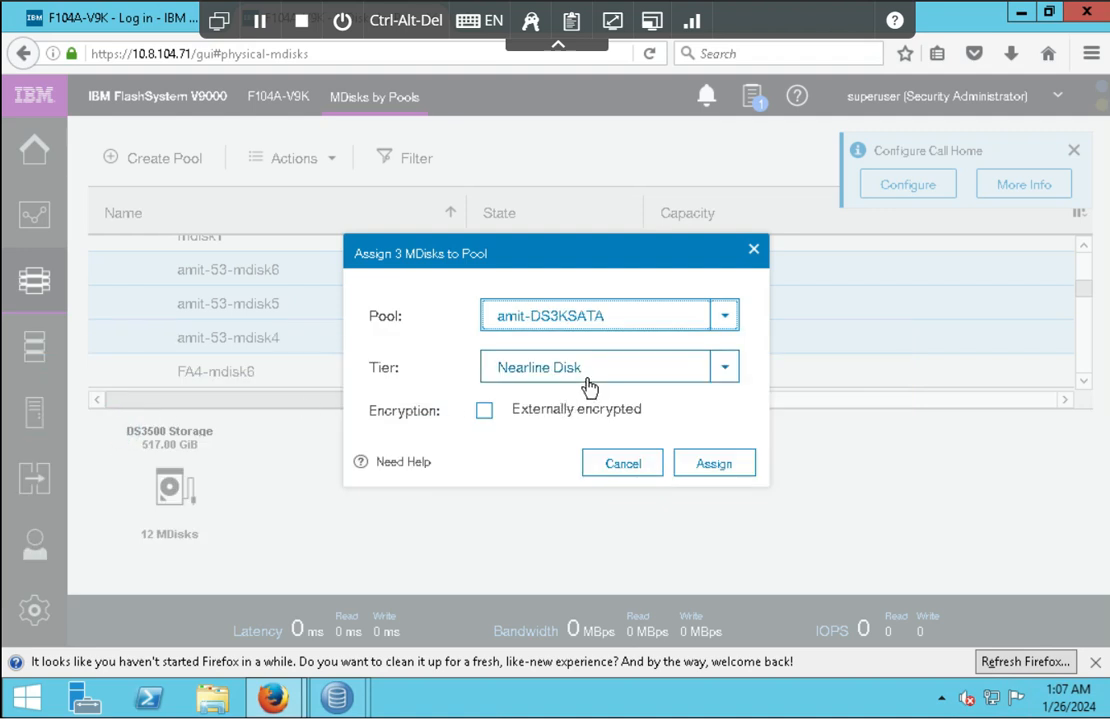
{"action": "left_click", "coordinate": [712, 480]}
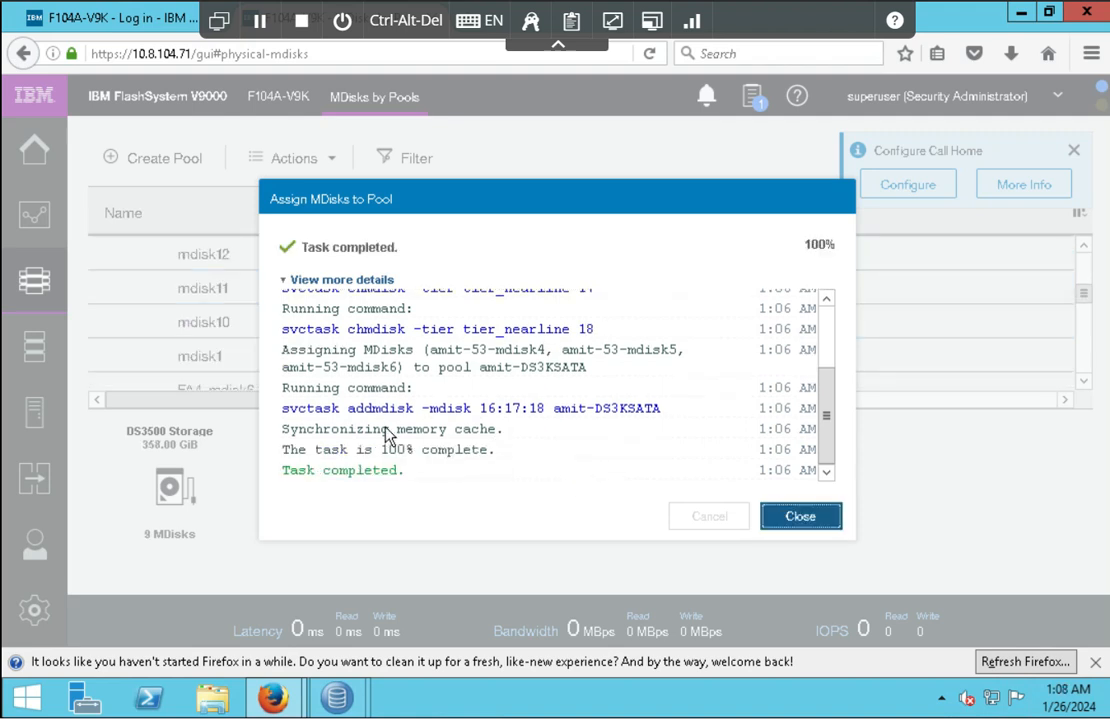
{"action": "left_click", "coordinate": [820, 528]}
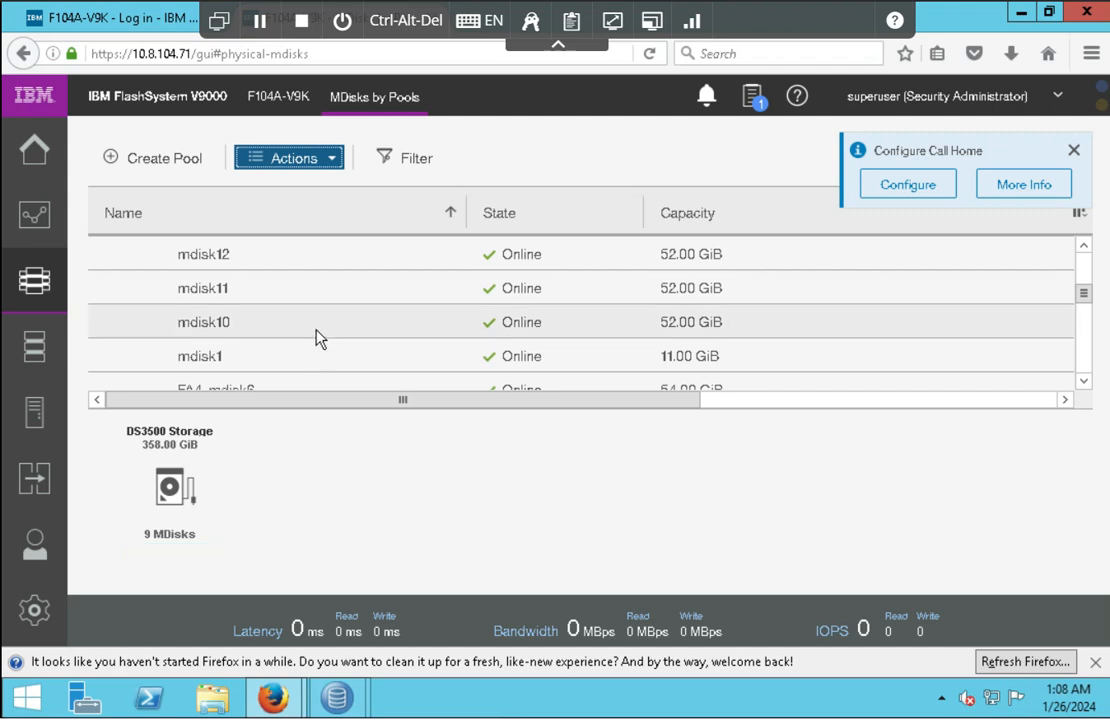
- Collapse the unassigned MDisks group and expand the owner's DS3KSATA pool to check its member MDisks
{"action": "left_click", "coordinate": [114, 254]}
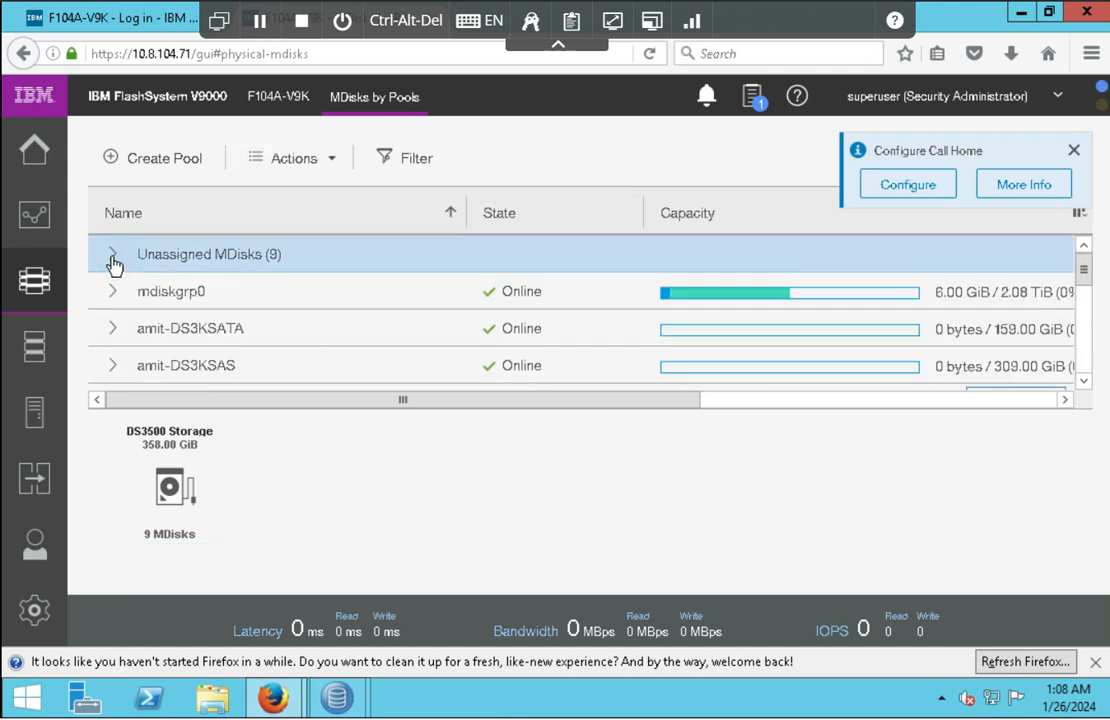
{"action": "left_click", "coordinate": [112, 330]}
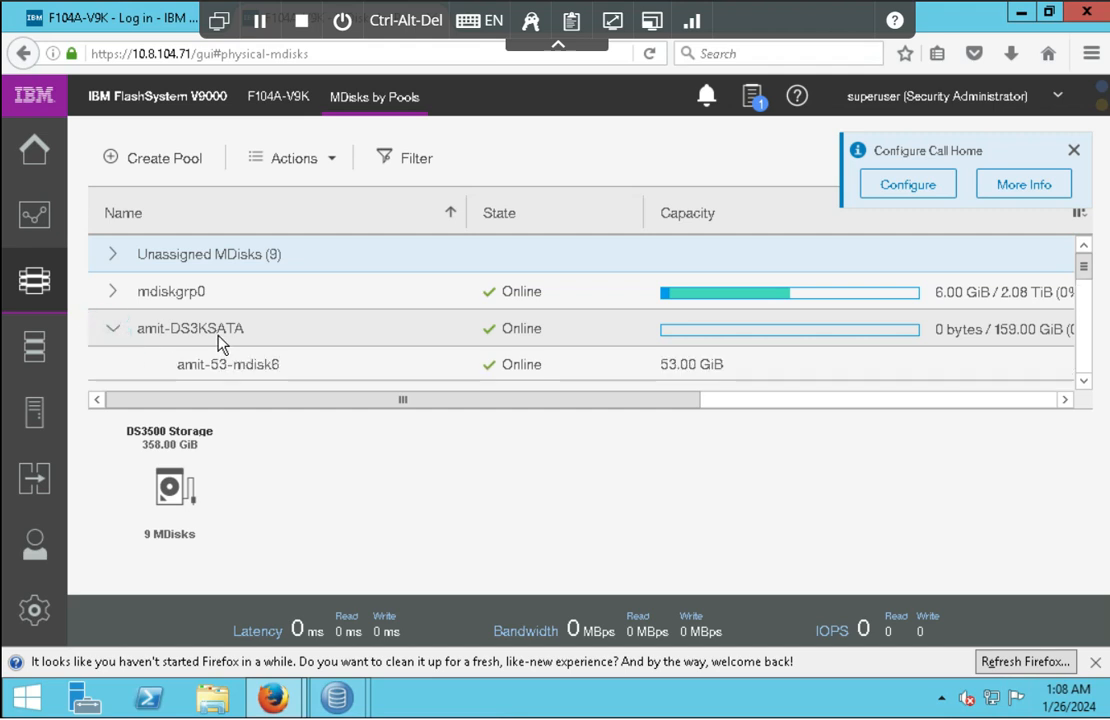
{"action": "scroll", "coordinate": [218, 342], "scroll_direction": "down", "scroll_amount": 3}
- Set the remote console's display resolution to 1920 x 1080
{"action": "left_click", "coordinate": [658, 28]}
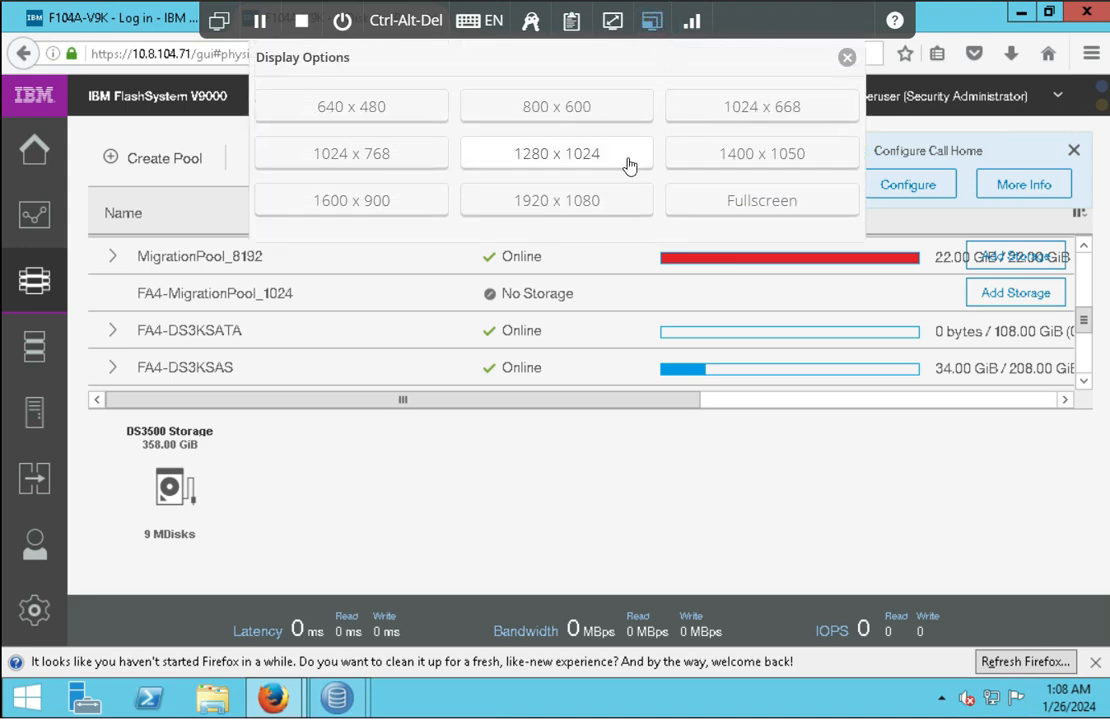
{"action": "left_click", "coordinate": [605, 216]}
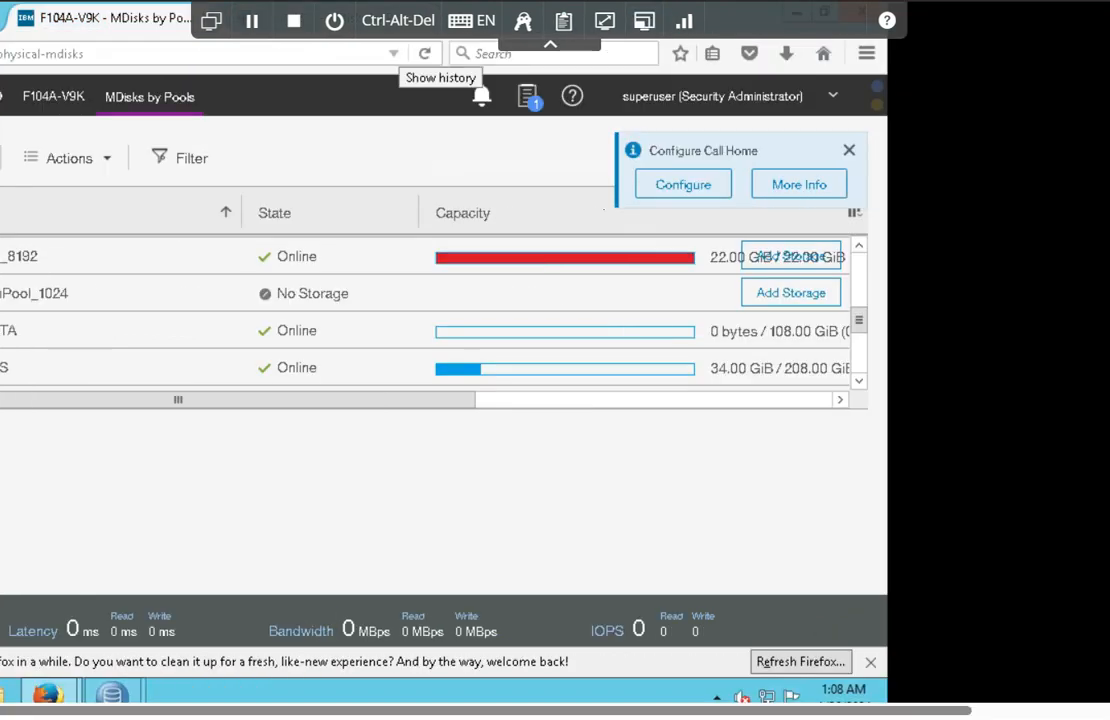